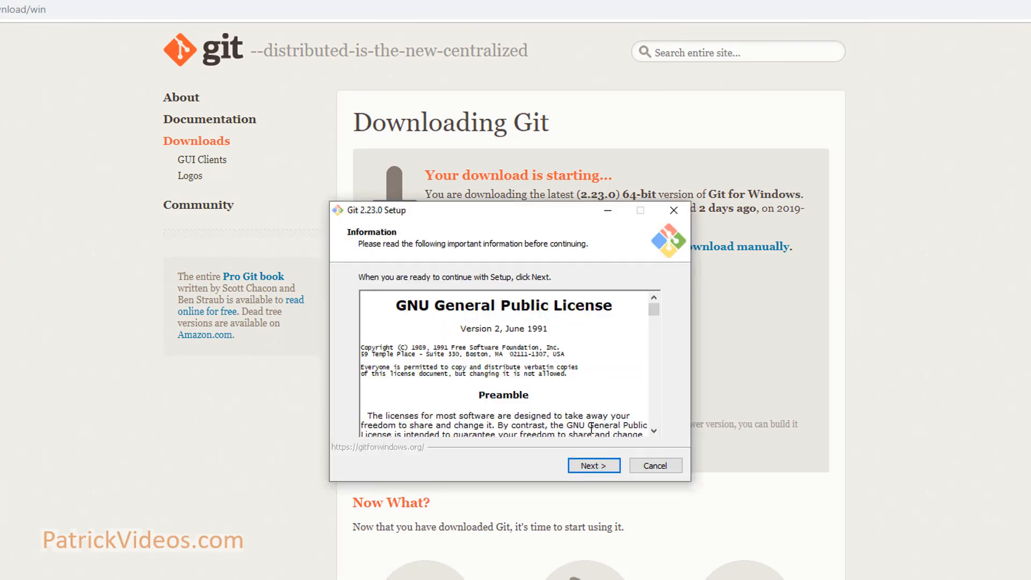
Step through the Git 2.23.0 installer, keeping default components, Vim editor, PATH, HTTPS, line endings and terminal.
click(578, 468)
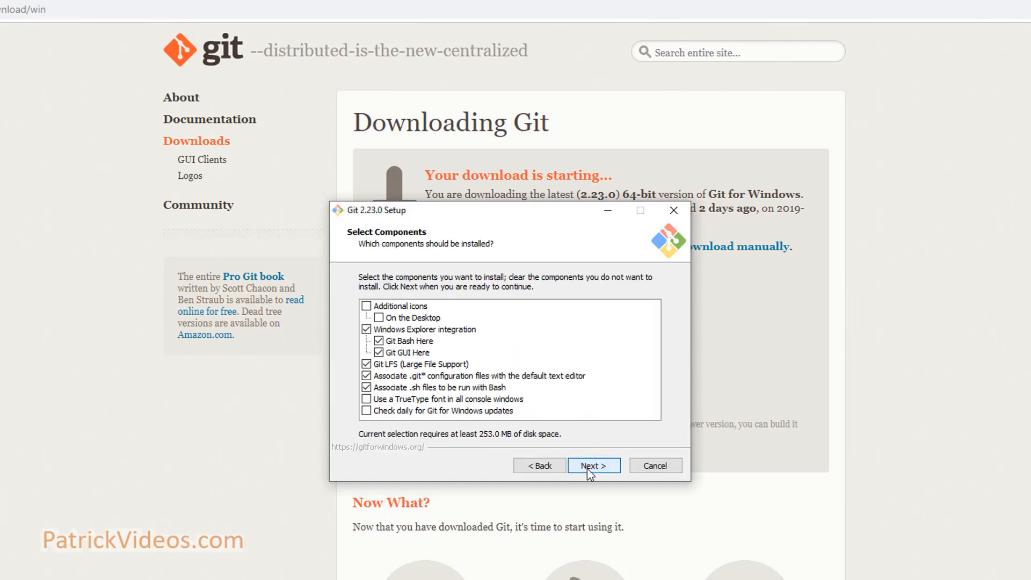
click(594, 467)
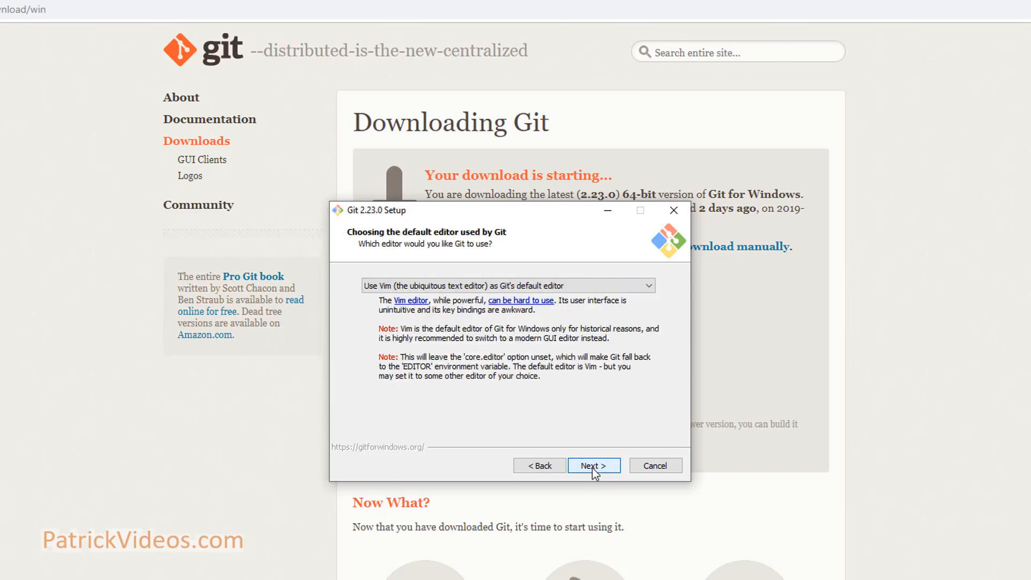
click(594, 467)
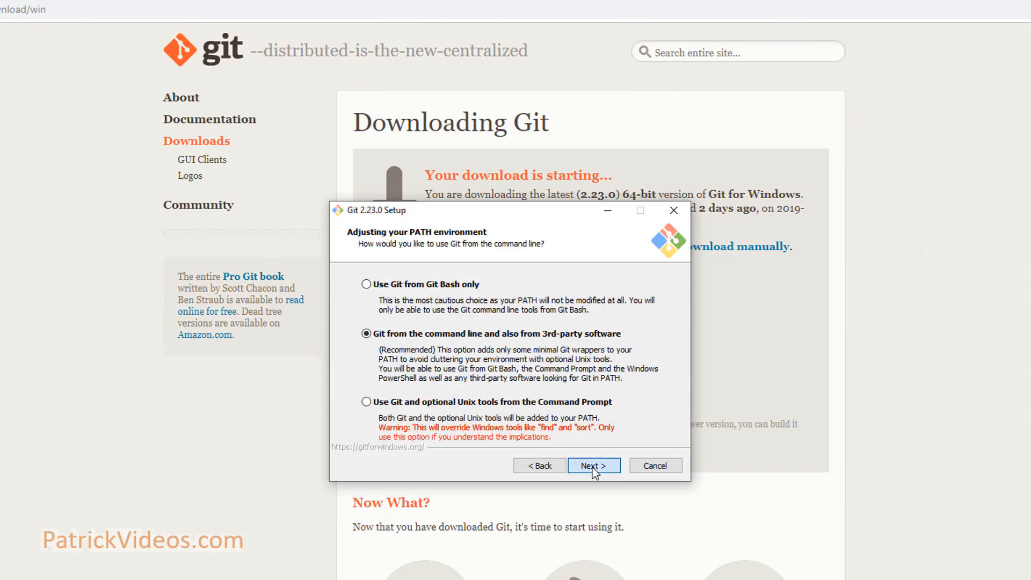
click(594, 467)
click(594, 468)
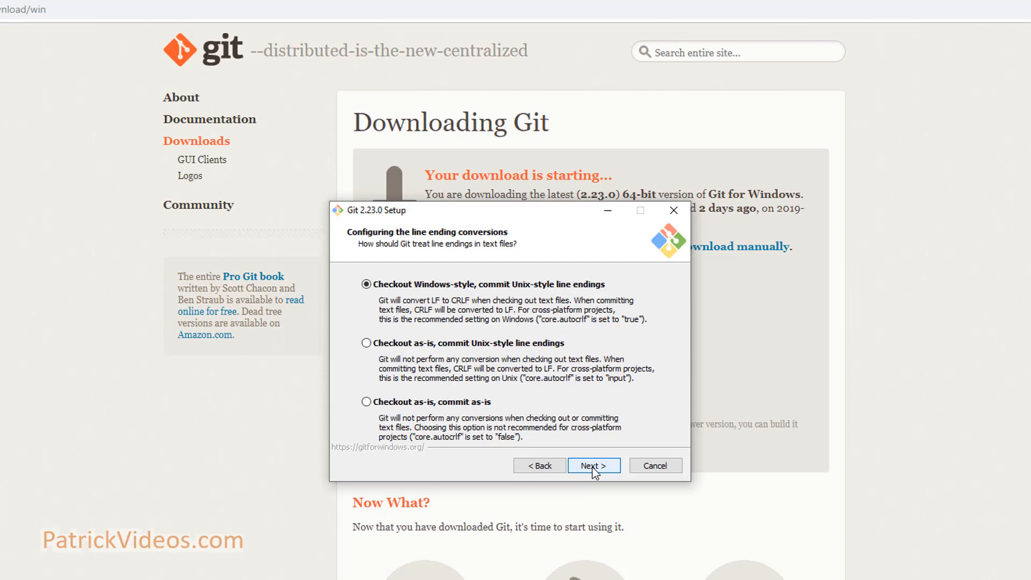
click(594, 467)
click(594, 468)
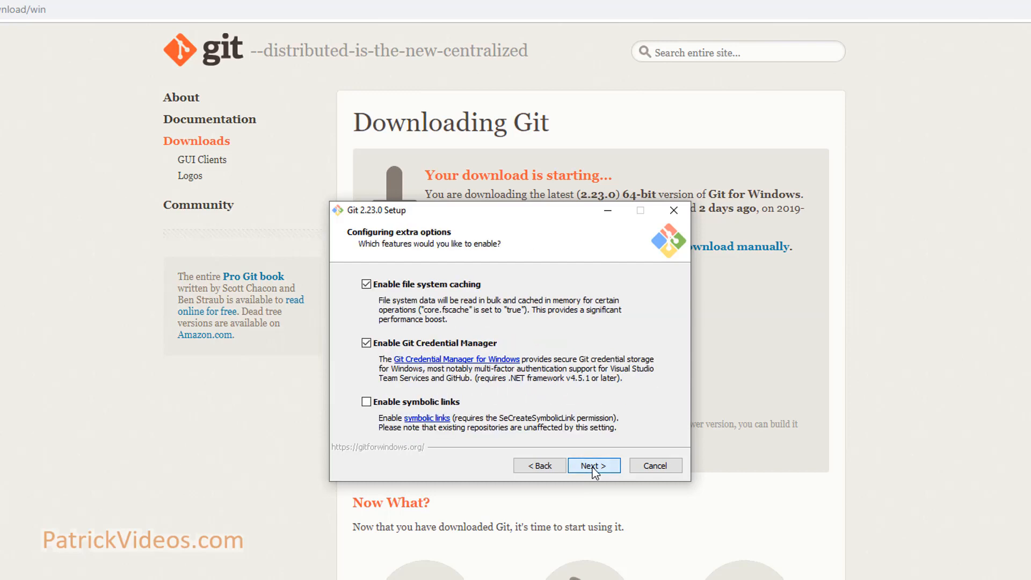
click(594, 468)
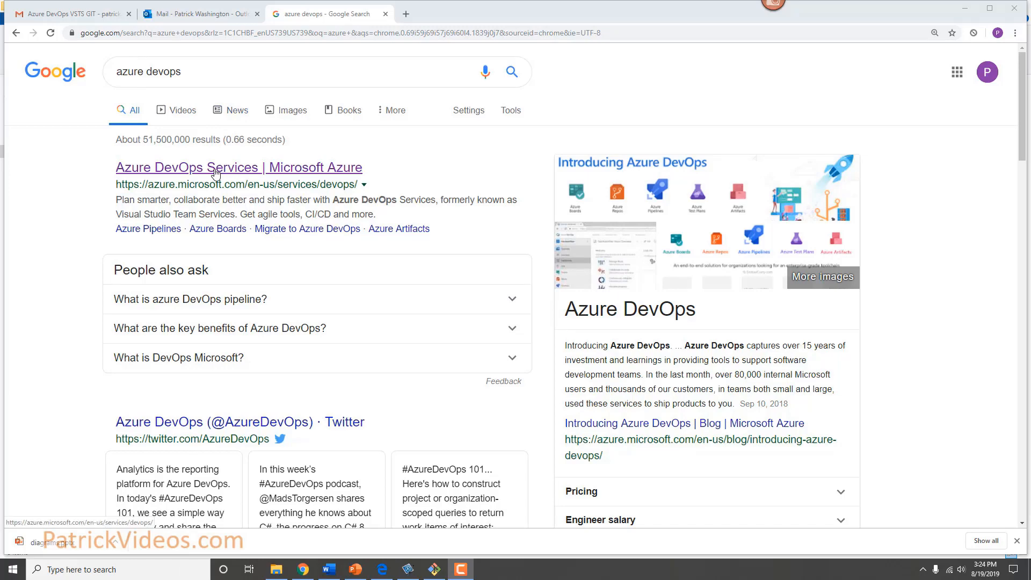
Start a free Azure DevOps sign-up with the Microsoft account e-mail, accept the terms, and reach the organization home.
click(215, 173)
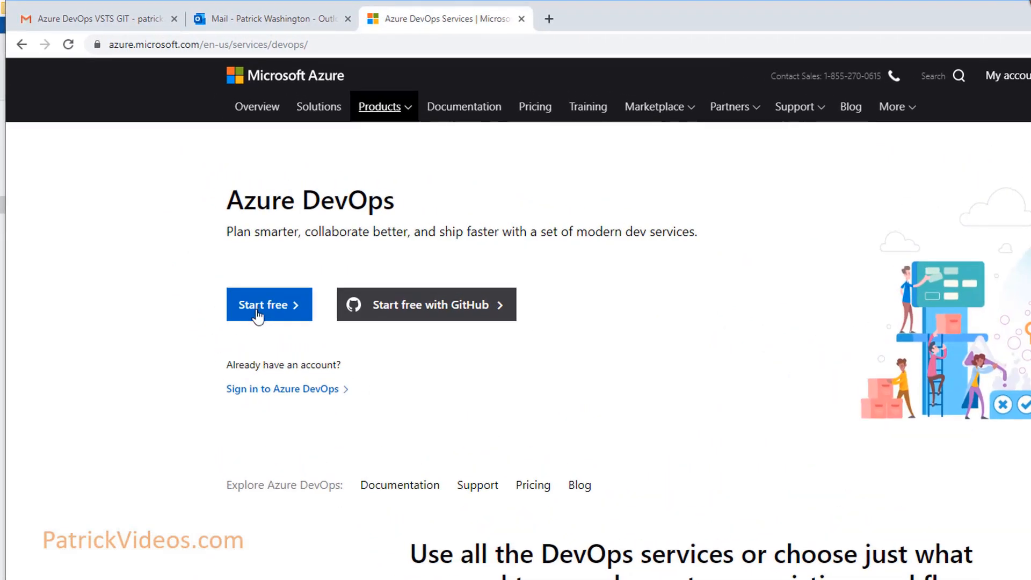
click(267, 311)
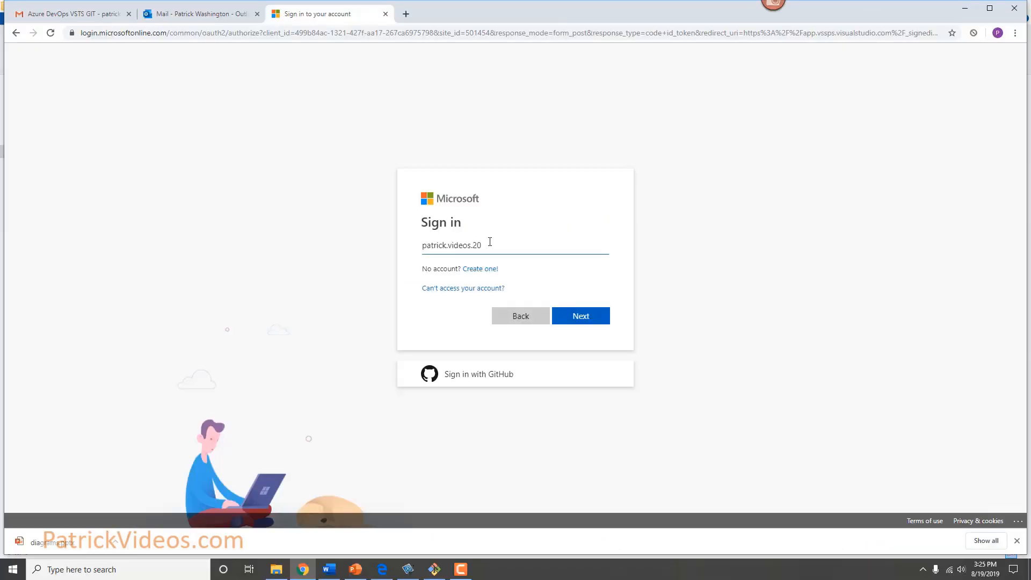
click(589, 322)
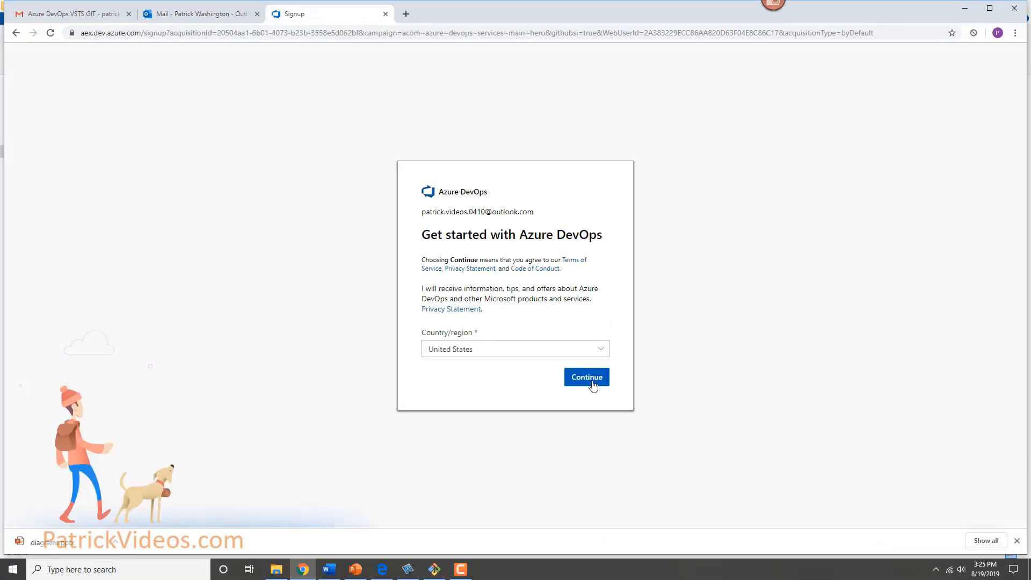
click(588, 377)
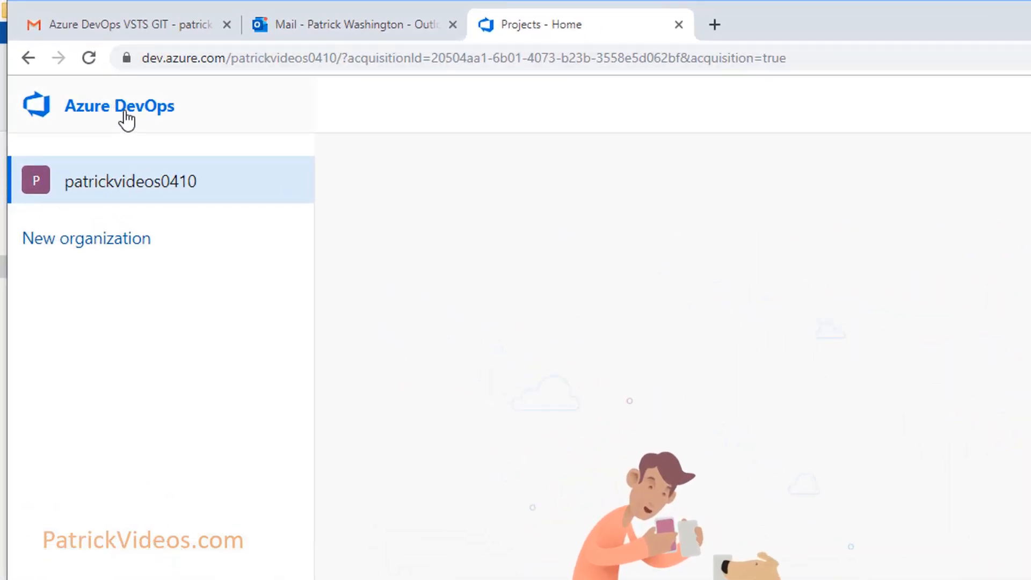
click(126, 118)
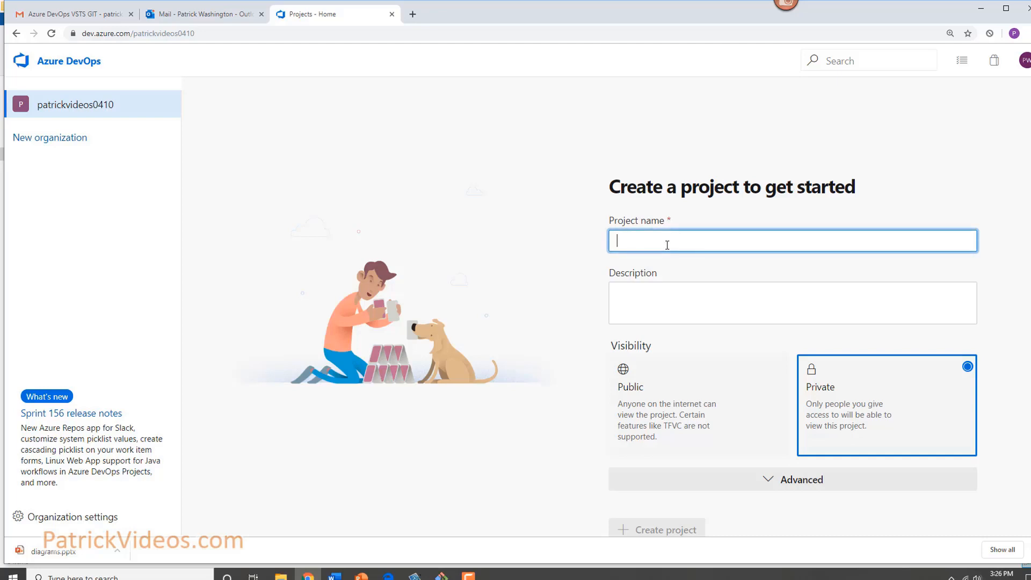
Create the TrainingSpace project with the Scrum work item process, then return to the organization home.
text(TrainingSpace)
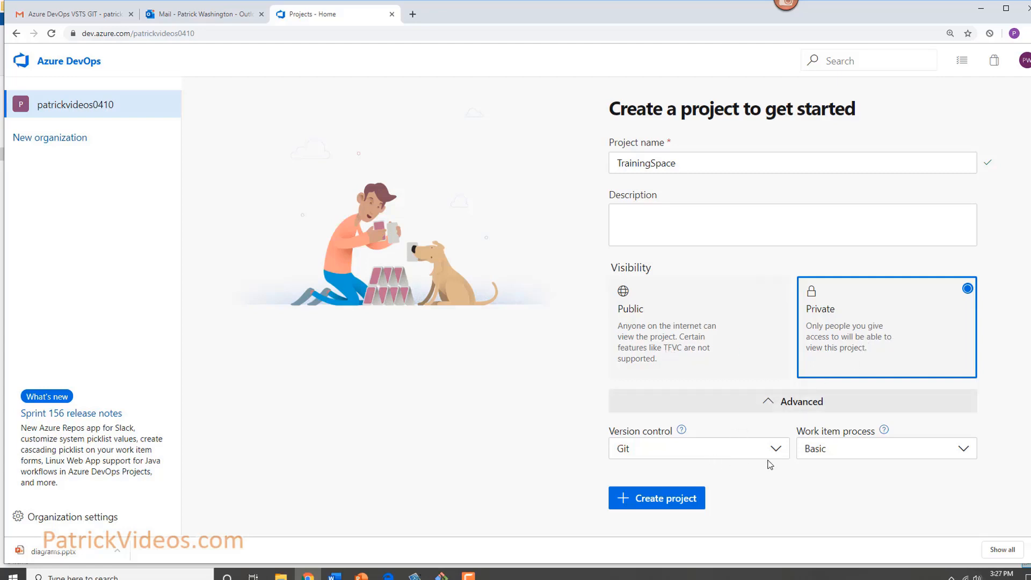
click(959, 449)
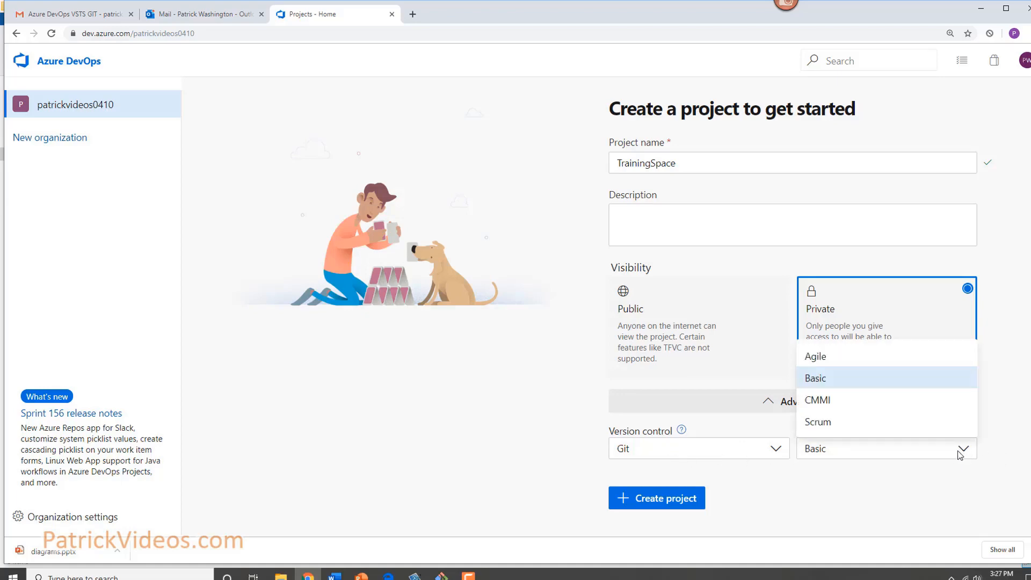
click(816, 425)
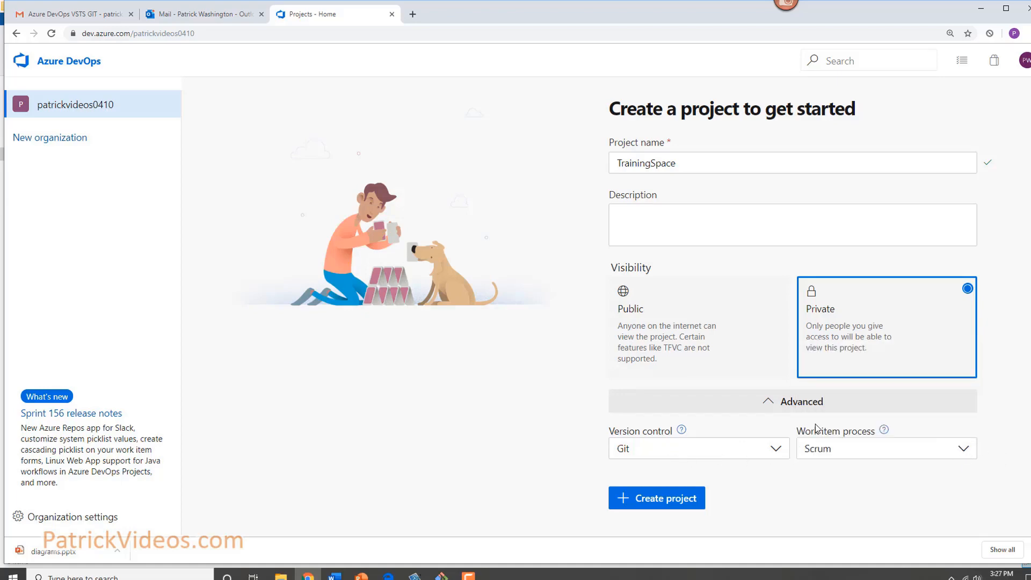
click(692, 509)
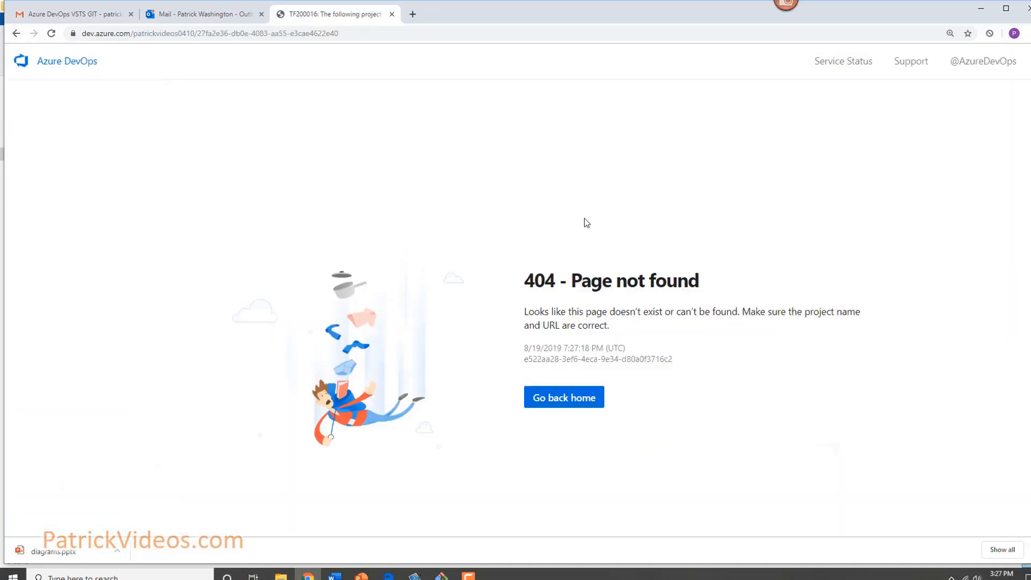
click(558, 411)
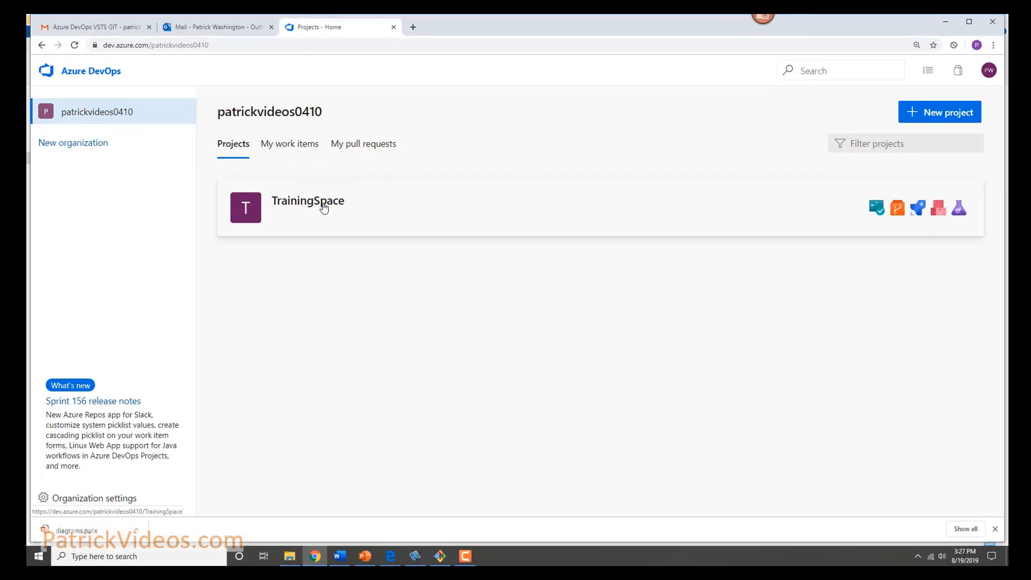
Open TrainingSpace and look over its work items and empty repository files.
click(324, 209)
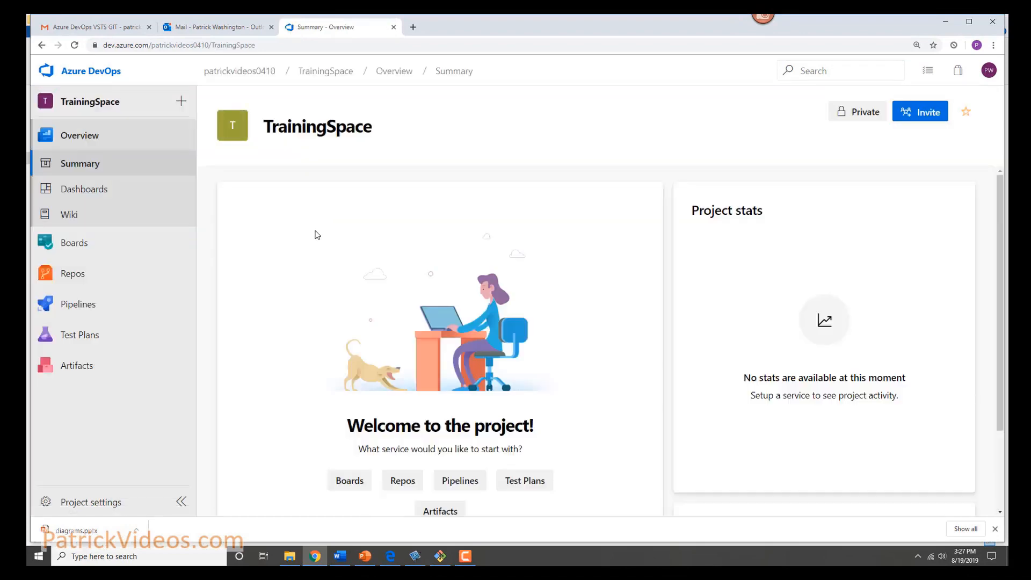
mouse_move(73, 247)
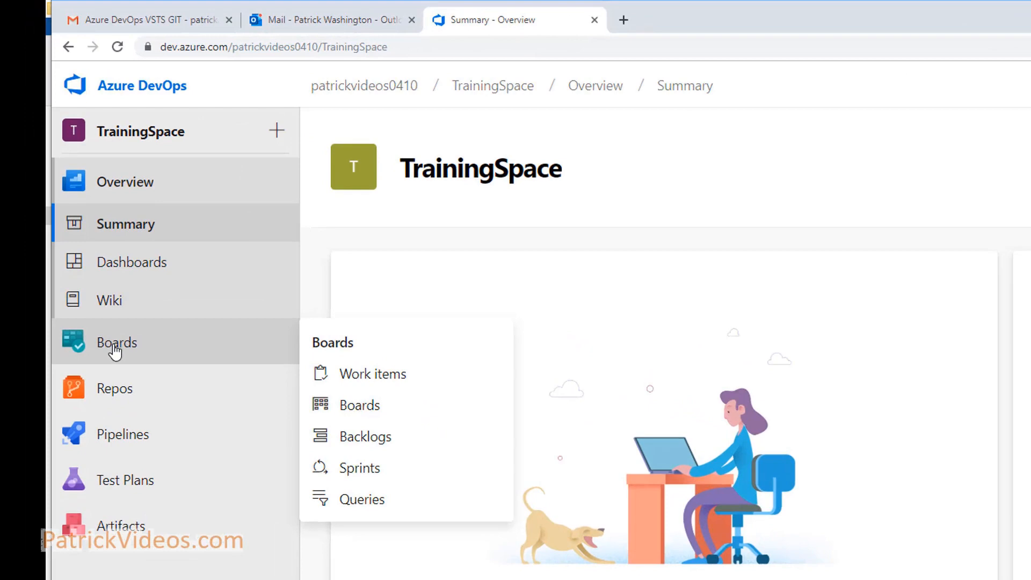
click(114, 349)
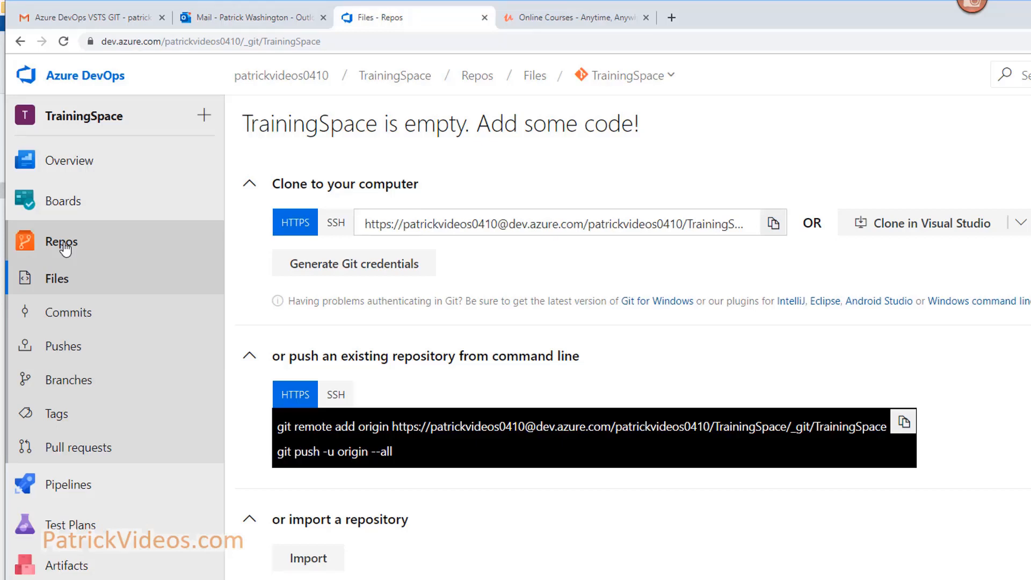
mouse_move(77, 493)
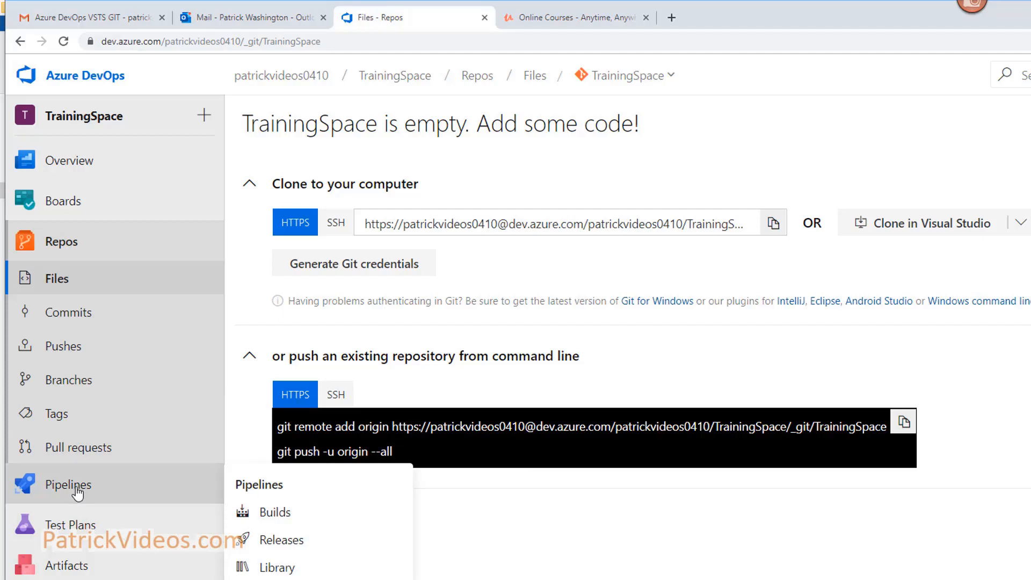
click(60, 246)
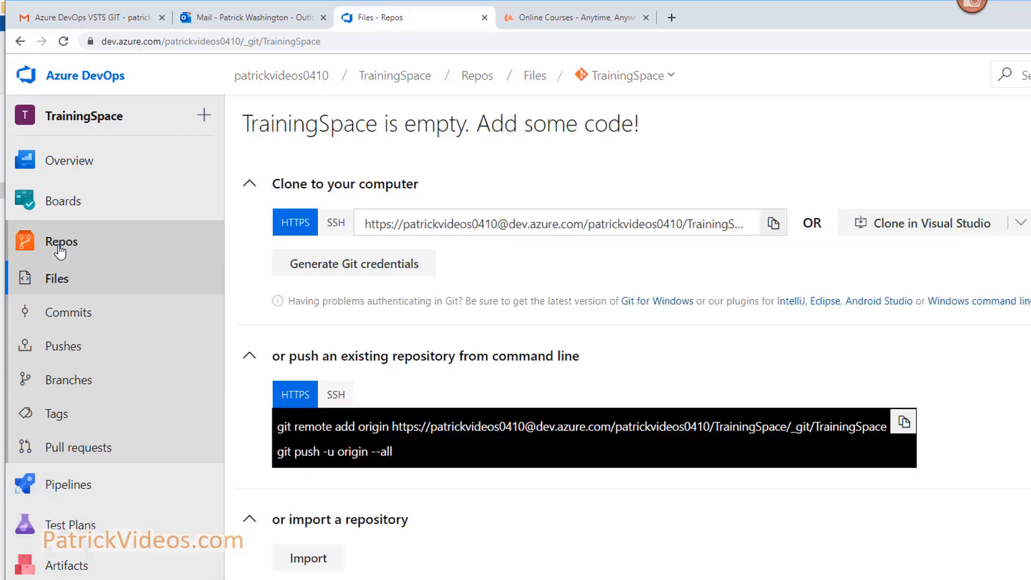
Go back to the organization home, reopen TrainingSpace and select its full web address.
click(82, 76)
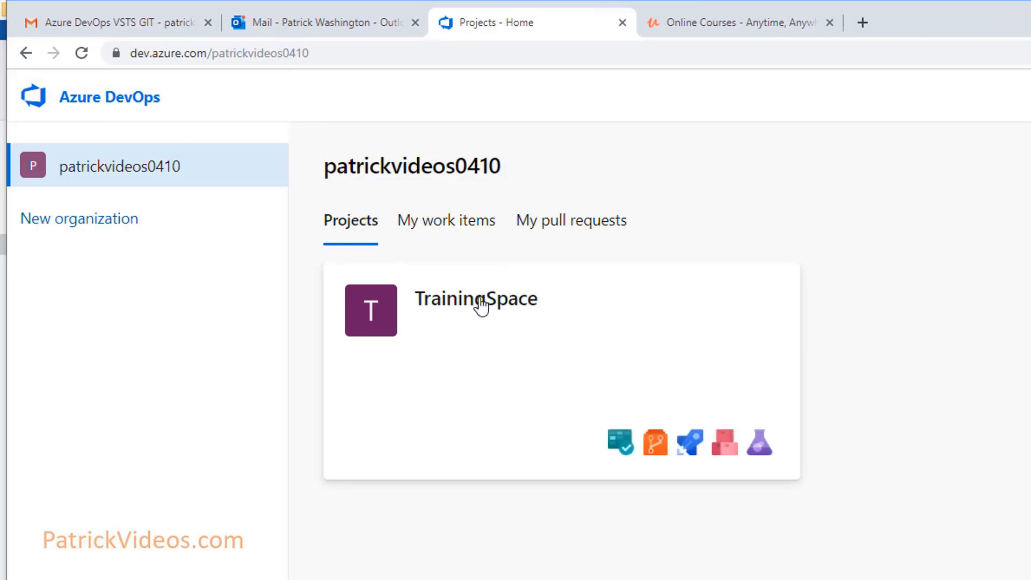
click(478, 301)
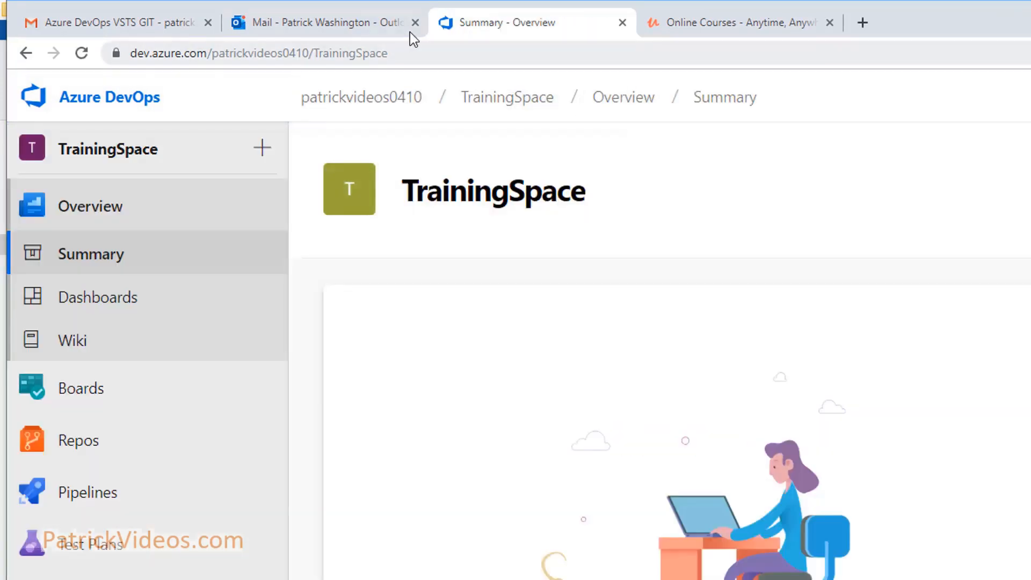
click(404, 55)
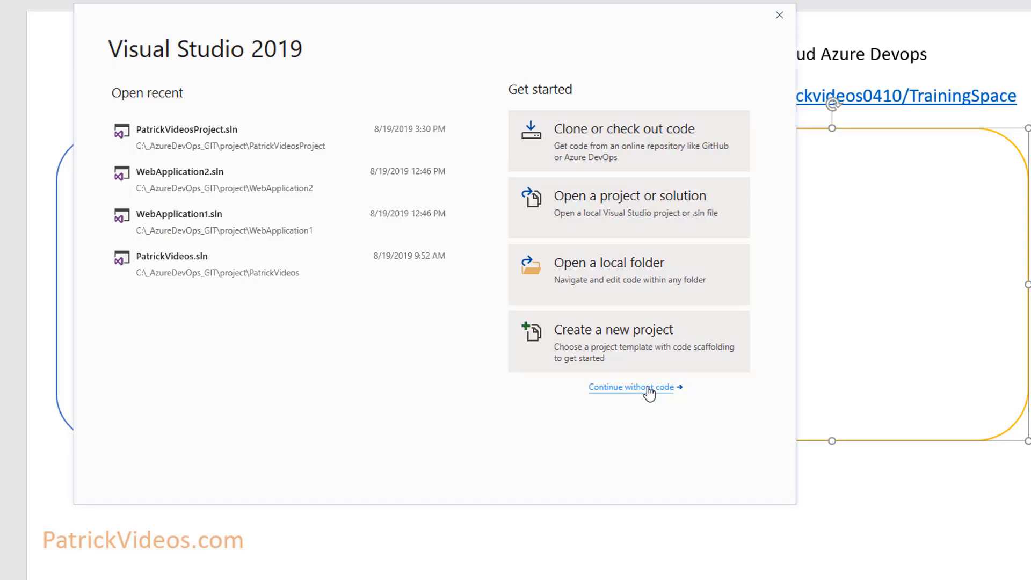
Create an ASP.NET Core Web Application named PatrickVideosProject from the Model-View-Controller template.
click(632, 387)
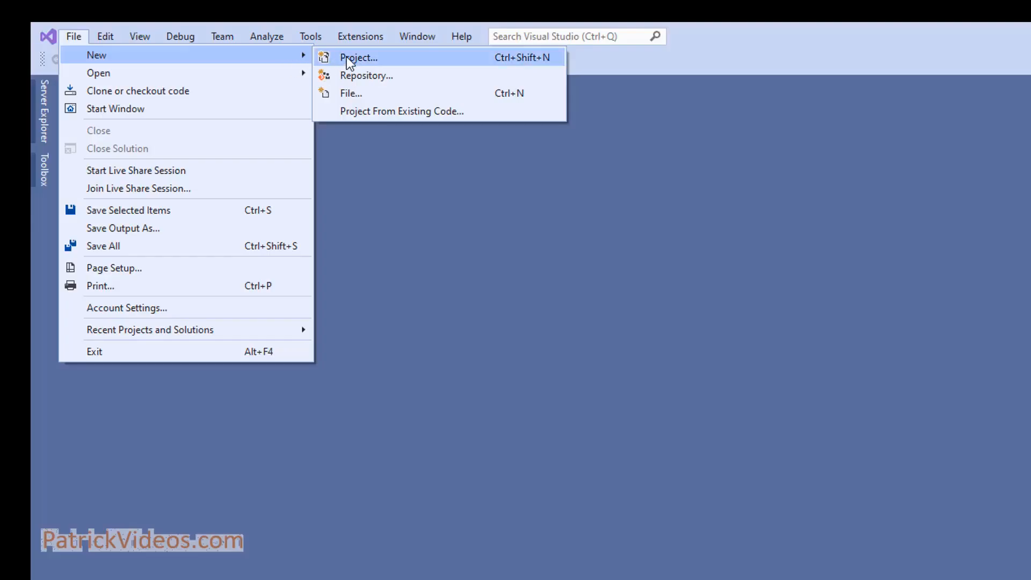
click(349, 58)
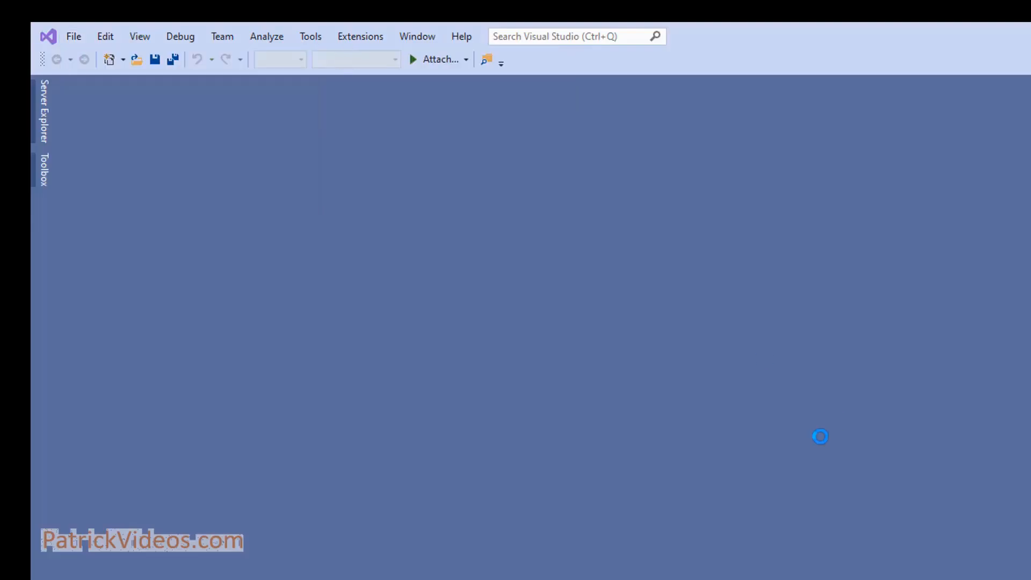
click(882, 366)
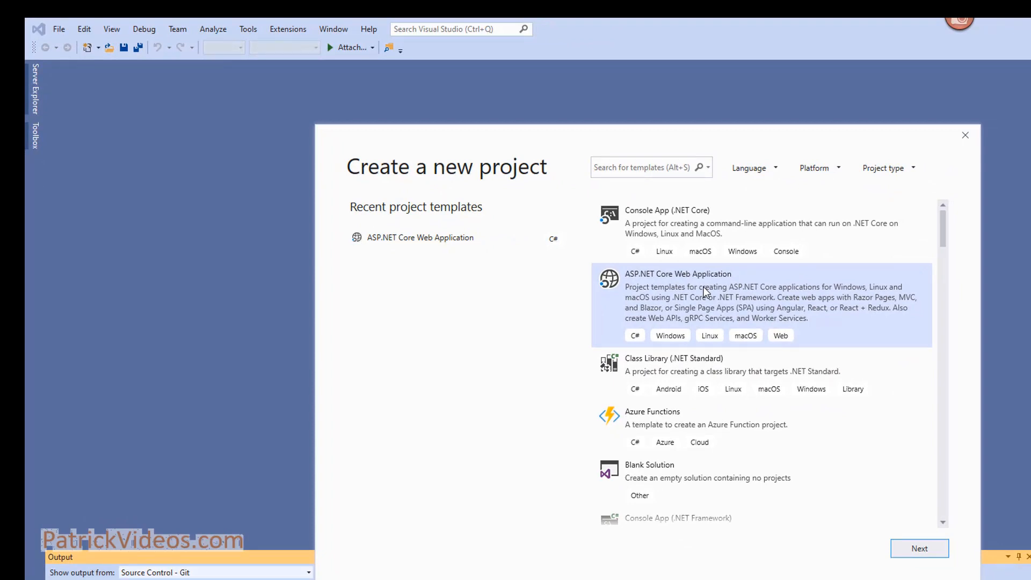
click(920, 548)
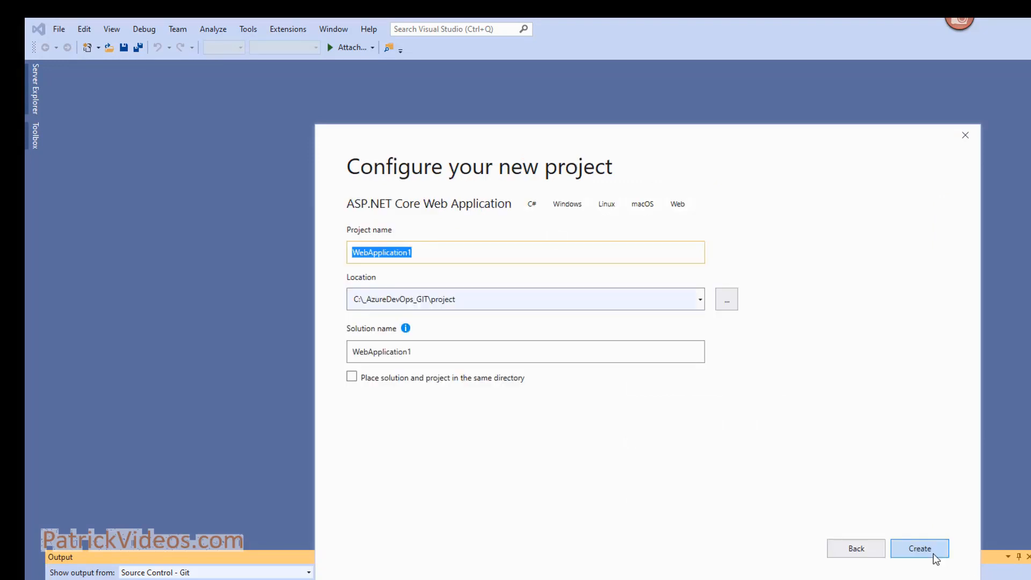
text(PatrickVideosProject)
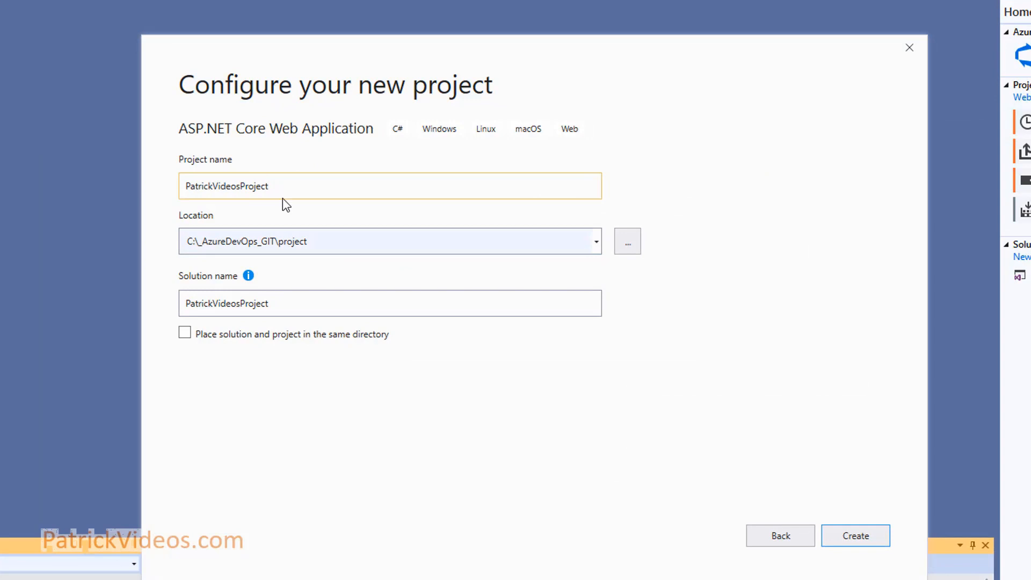
click(856, 536)
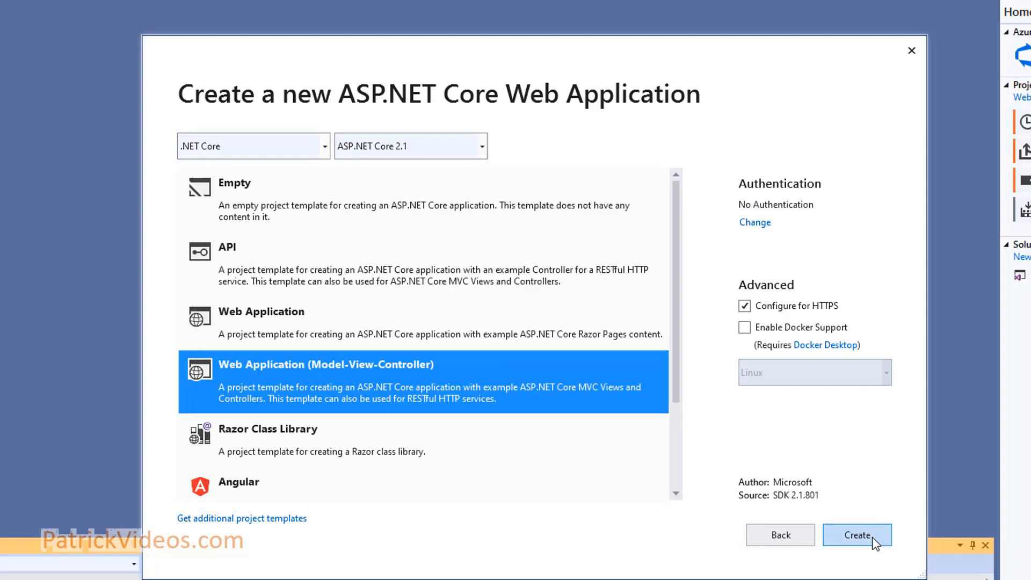
click(873, 537)
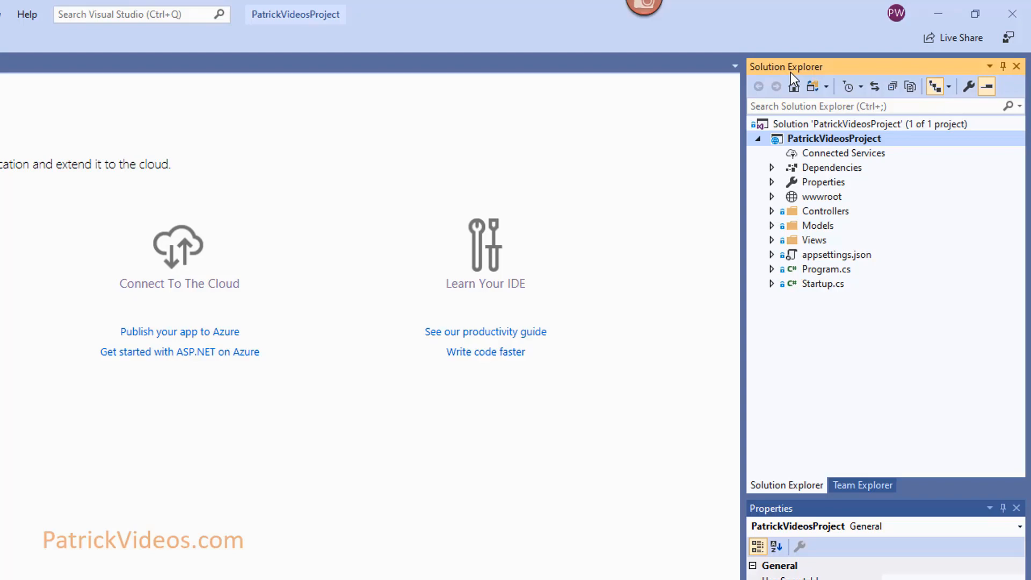
Show Team Explorer and look over its Connect page and connection management options.
click(109, 15)
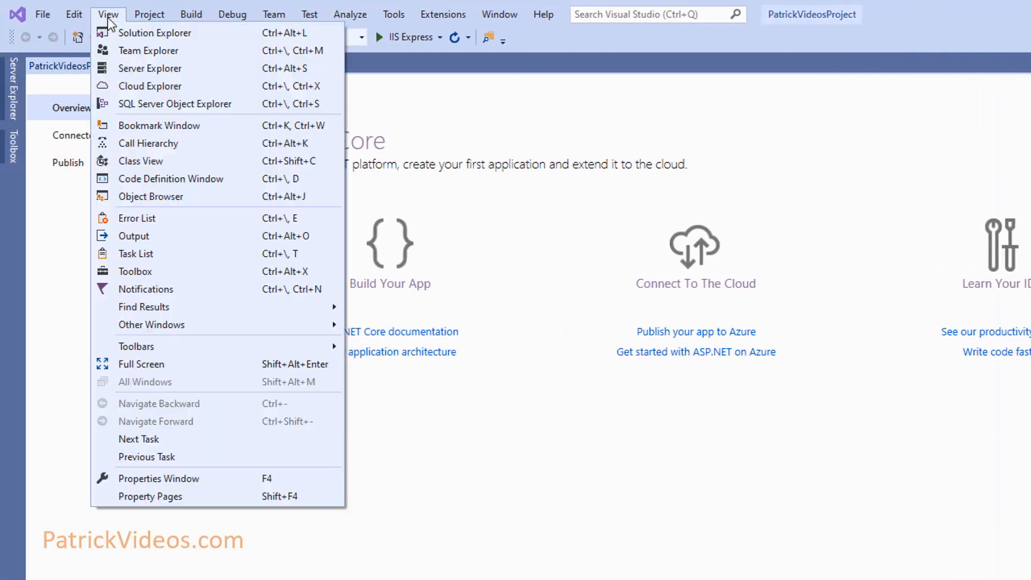
click(125, 54)
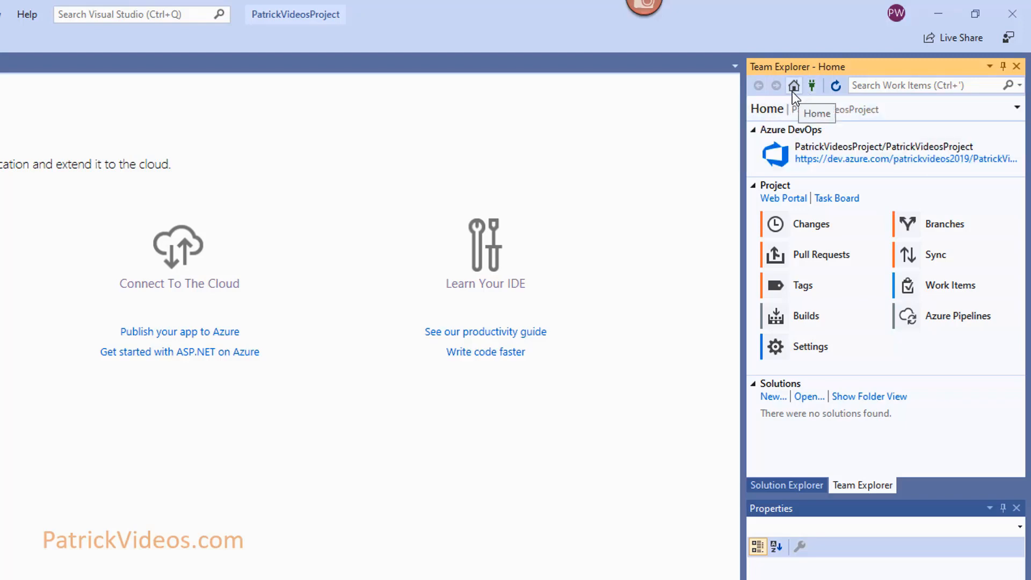
click(792, 90)
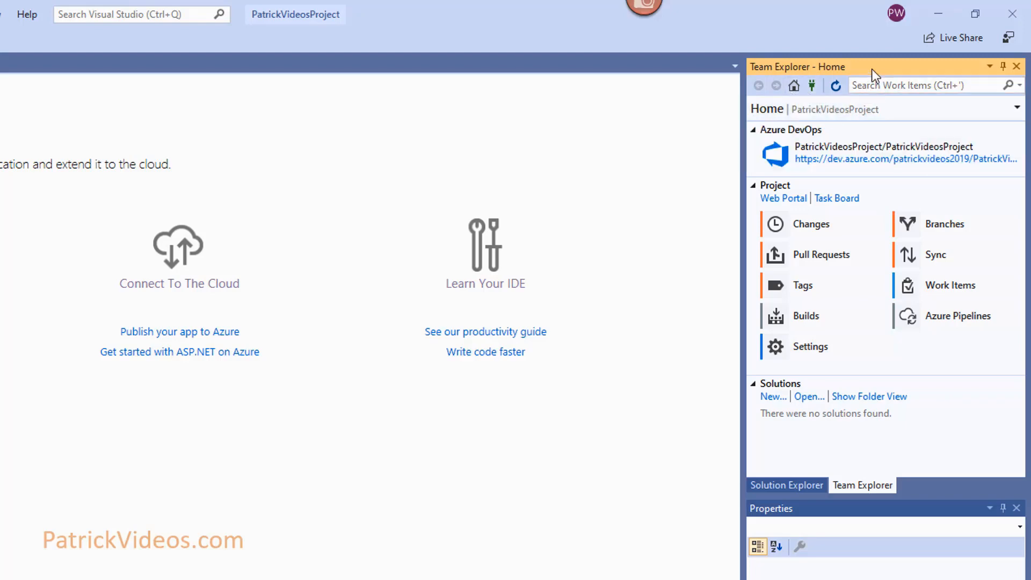
click(811, 86)
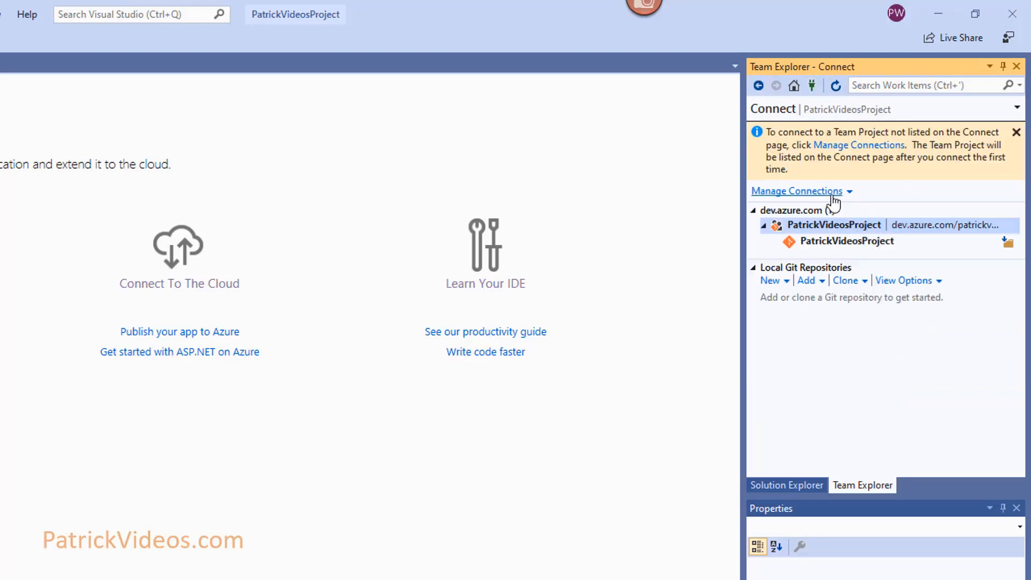
click(831, 194)
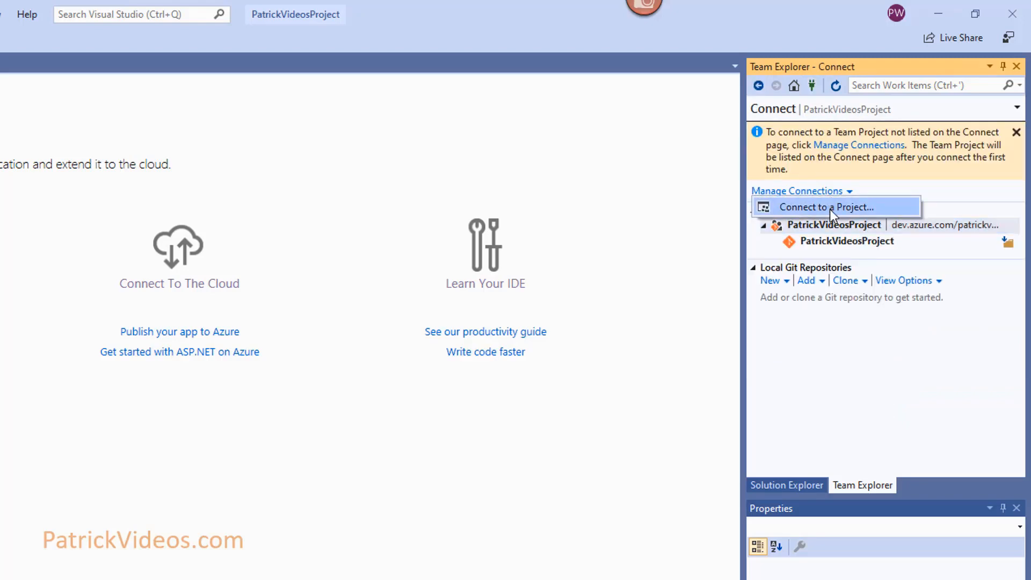
click(1017, 111)
Go to Manage Connections and choose to connect to a different project.
click(1018, 110)
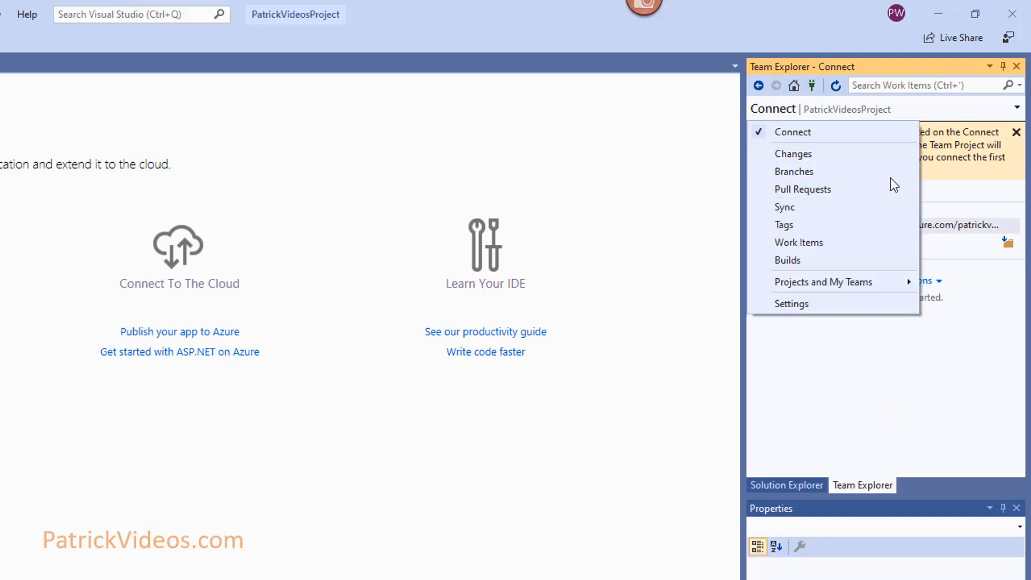
mouse_move(828, 285)
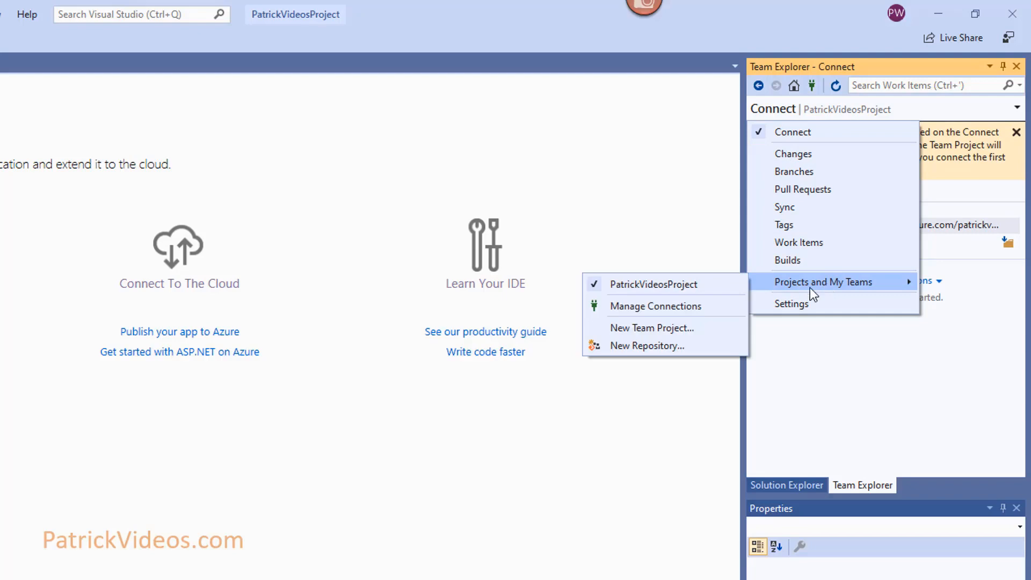
click(682, 307)
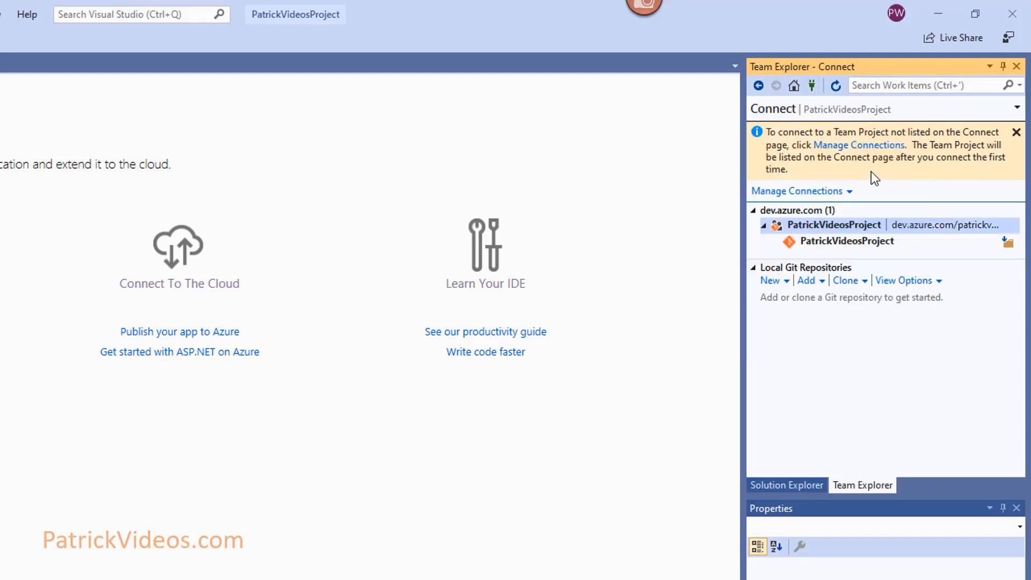
click(816, 192)
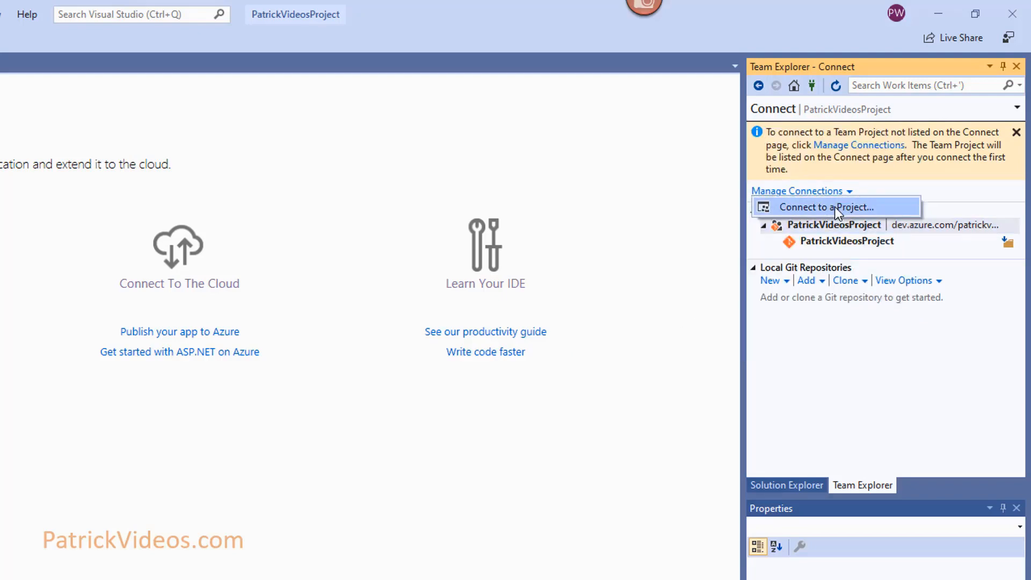
click(834, 210)
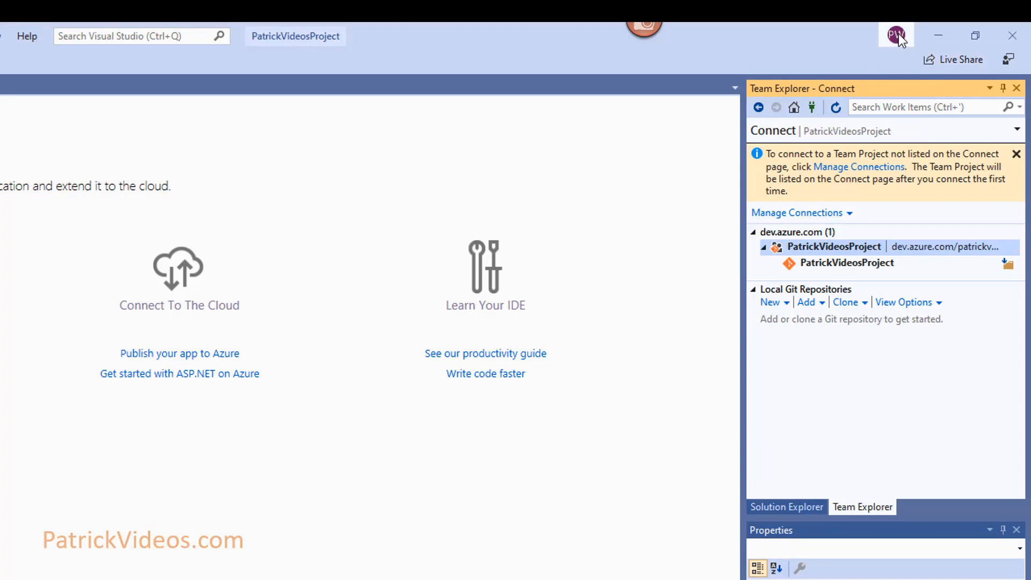
Remove the signed-in Microsoft account in Account settings, then open Connect to a Project.
click(897, 36)
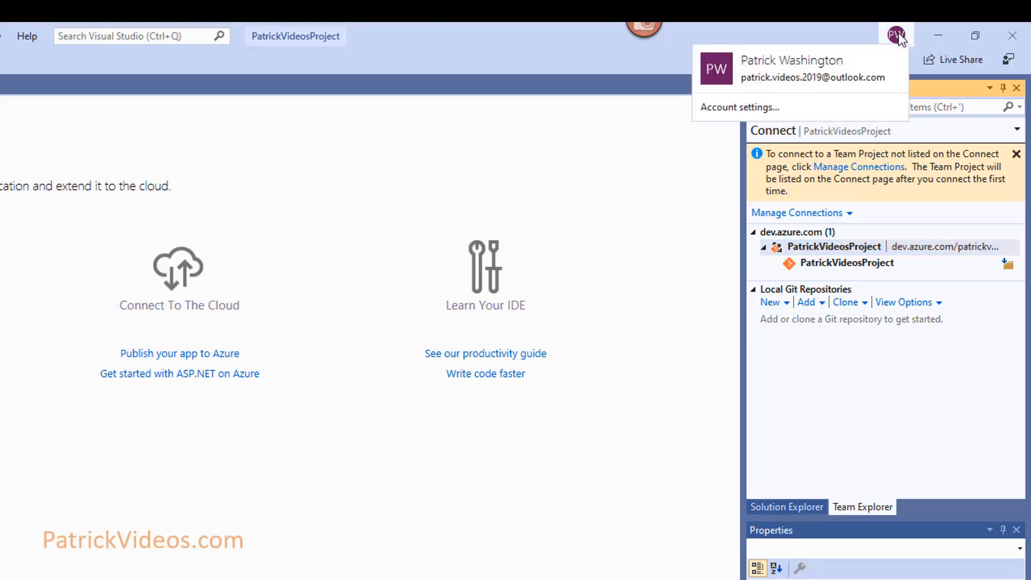
click(745, 109)
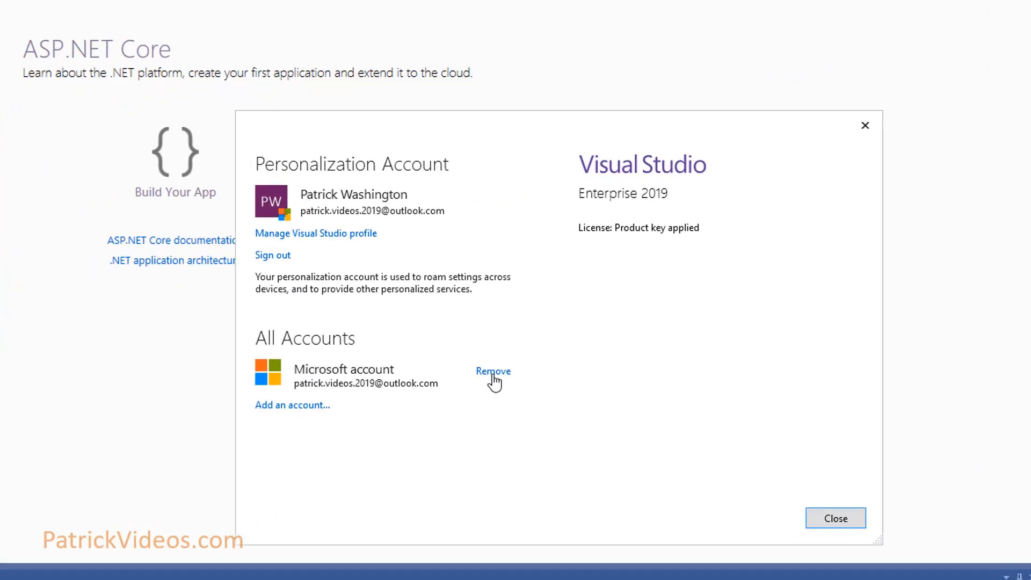
click(493, 375)
click(614, 405)
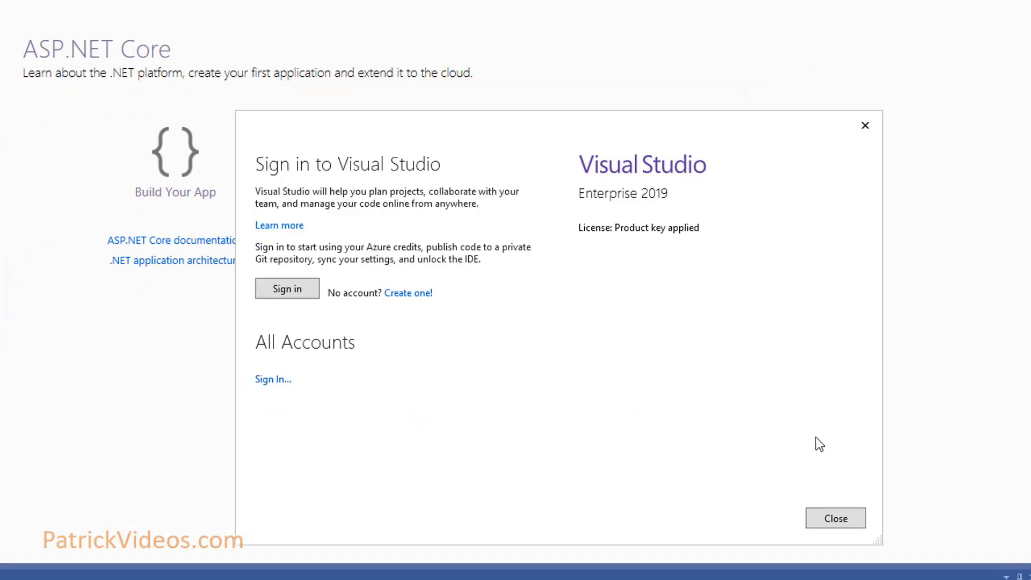
click(833, 520)
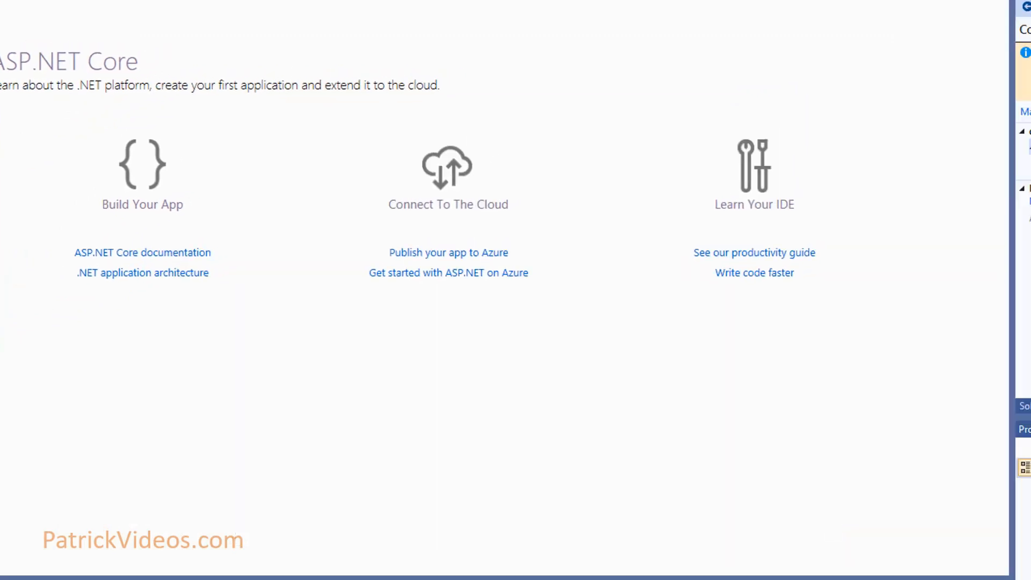
click(854, 171)
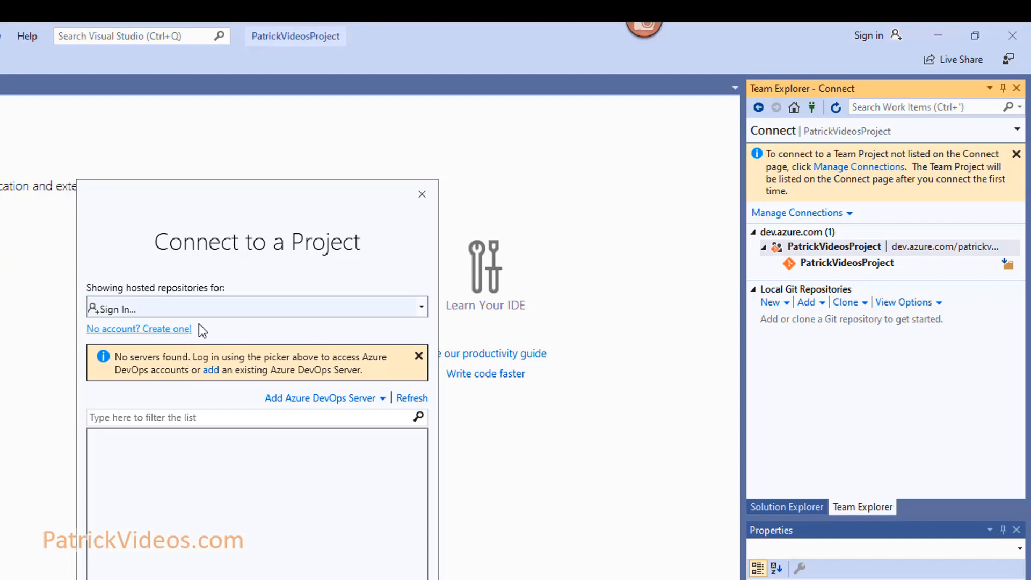
Choose Sign In in Connect to a Project and submit another Microsoft account's e-mail and password.
click(214, 308)
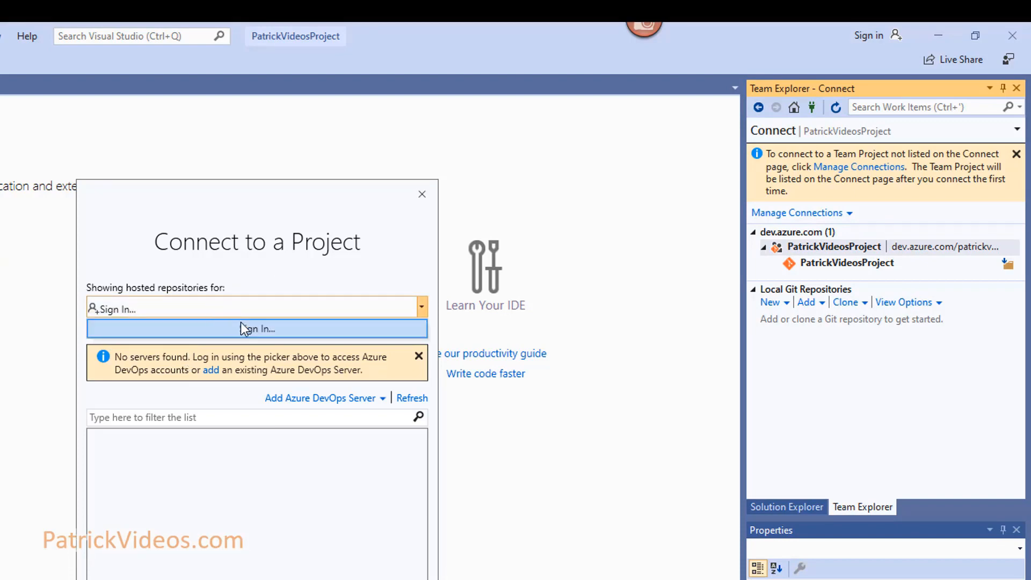
click(244, 328)
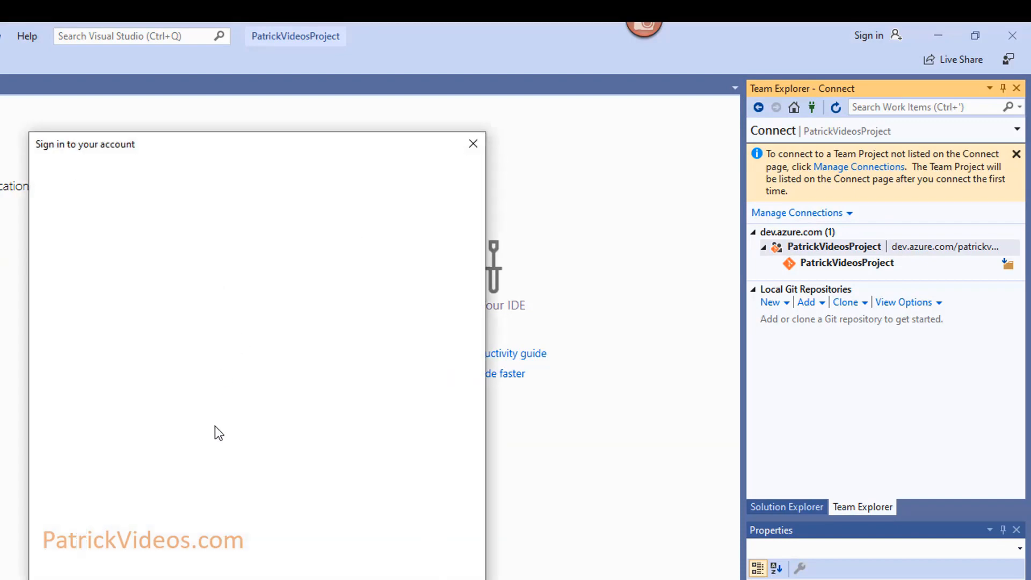
text(pa)
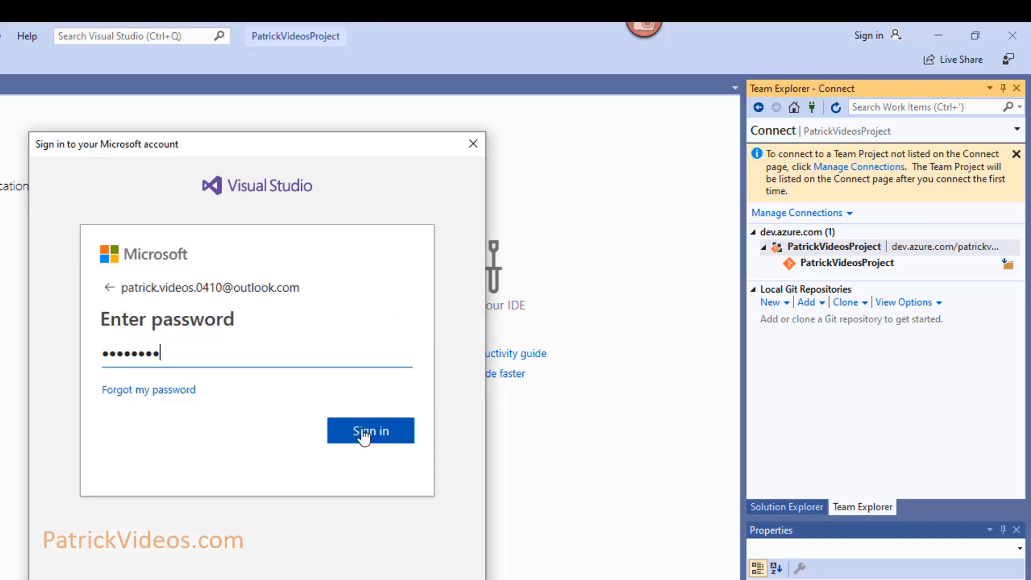
click(362, 435)
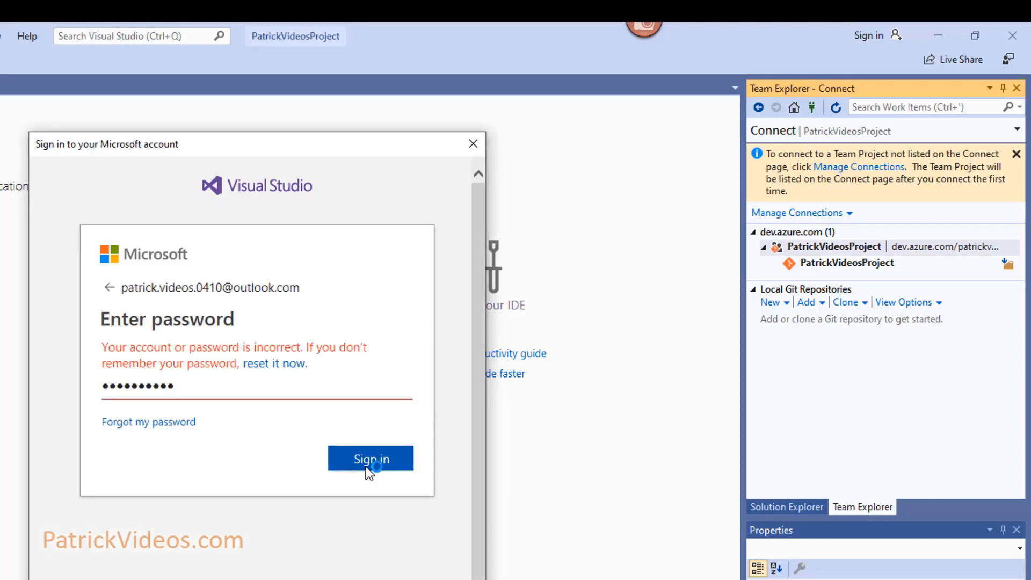
click(366, 467)
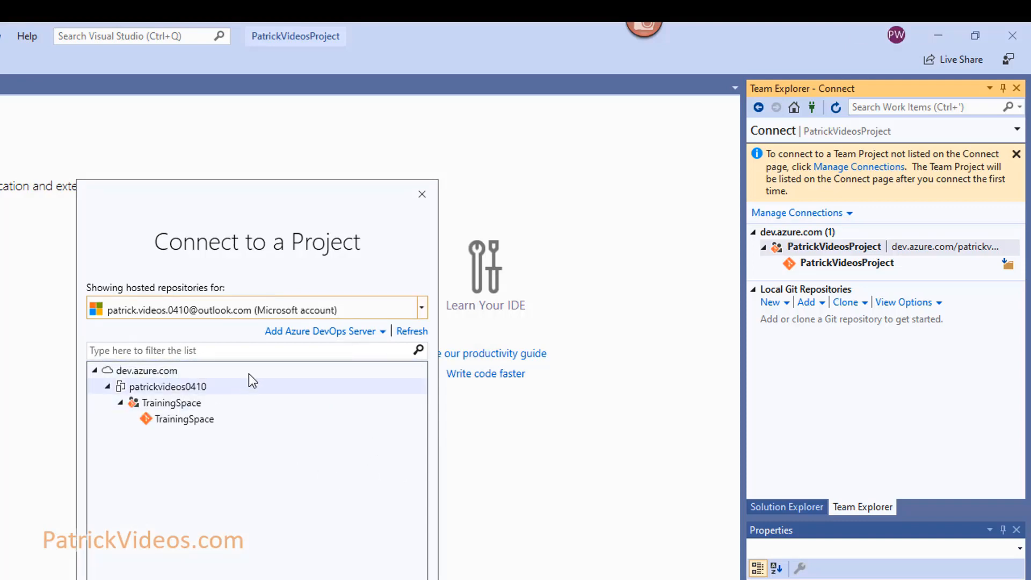
Select the TrainingSpace repository and choose Connect from the Clone dropdown instead of cloning.
click(157, 402)
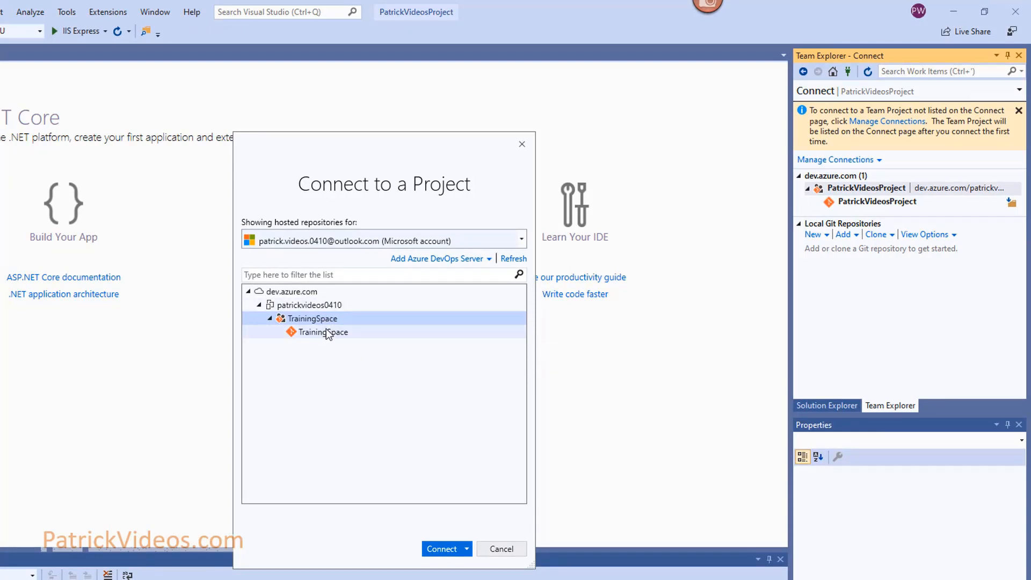
click(466, 550)
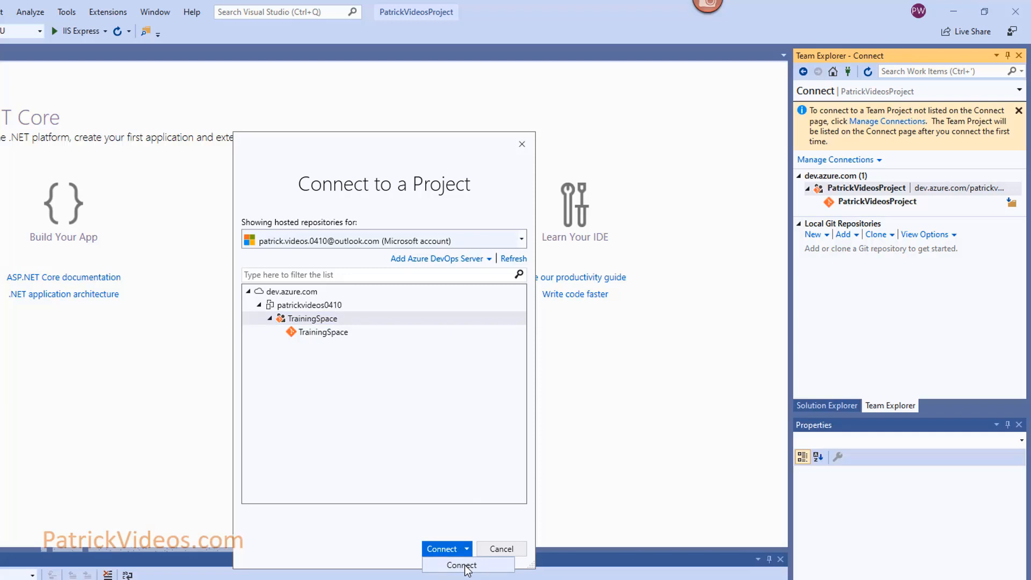
click(332, 338)
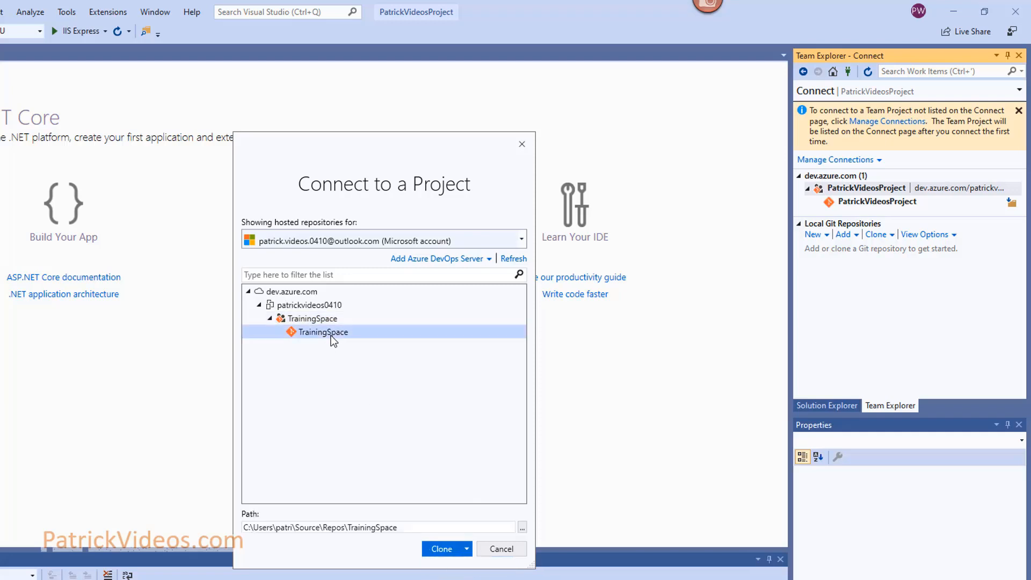
click(467, 549)
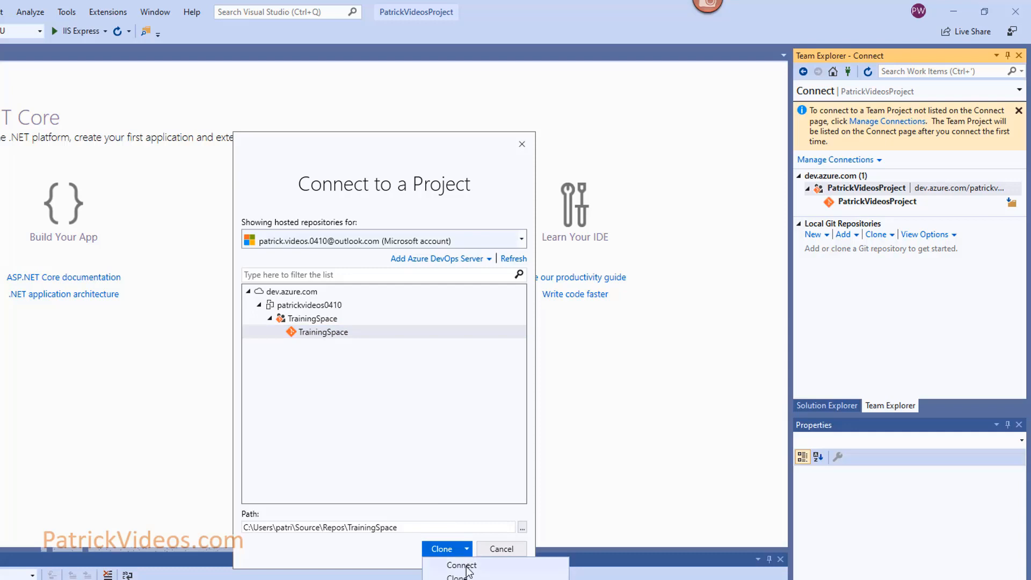
click(462, 565)
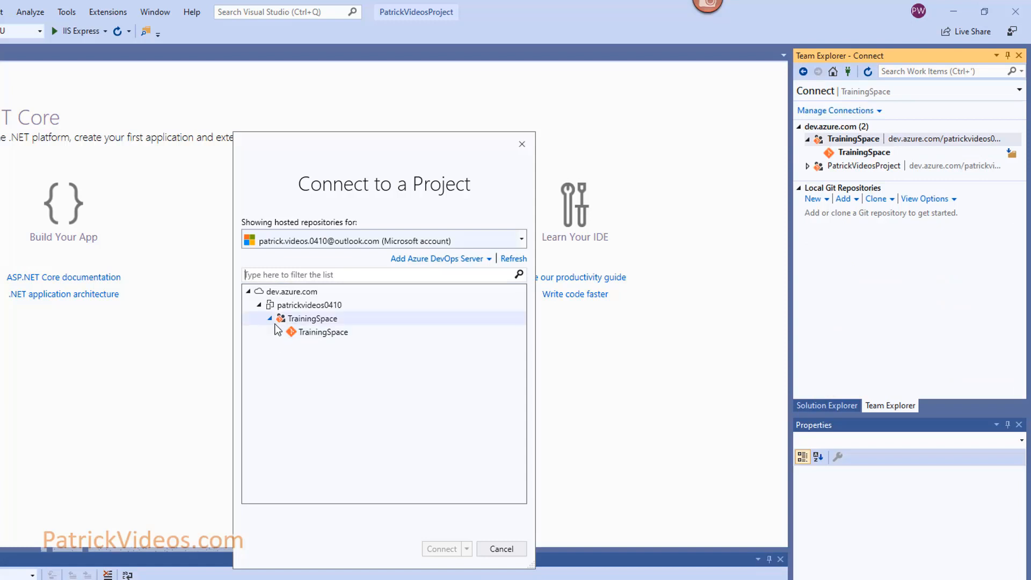
Connect to the TrainingSpace project, then switch back to the PatrickVideosProject Solution Explorer.
click(320, 318)
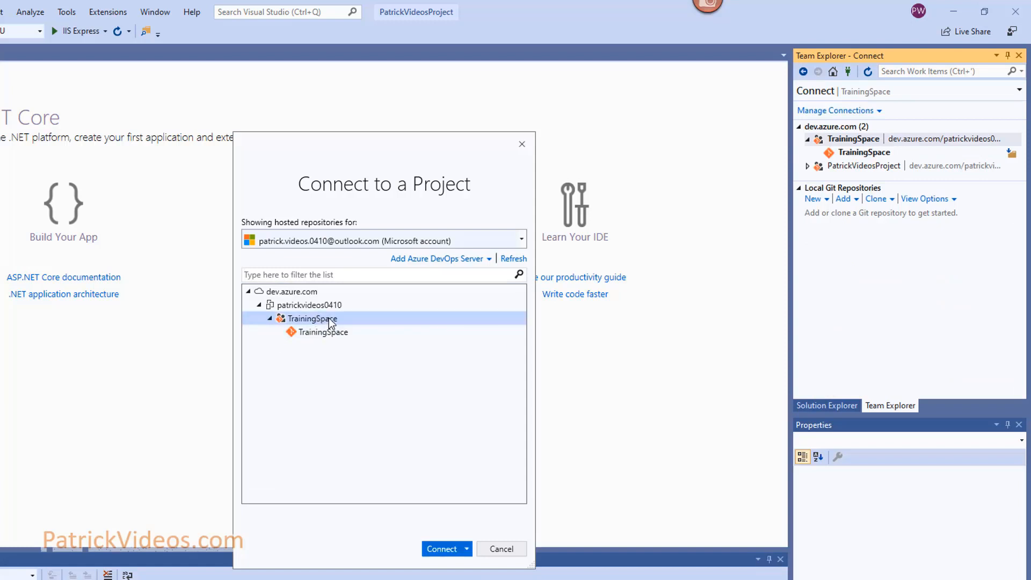
click(443, 549)
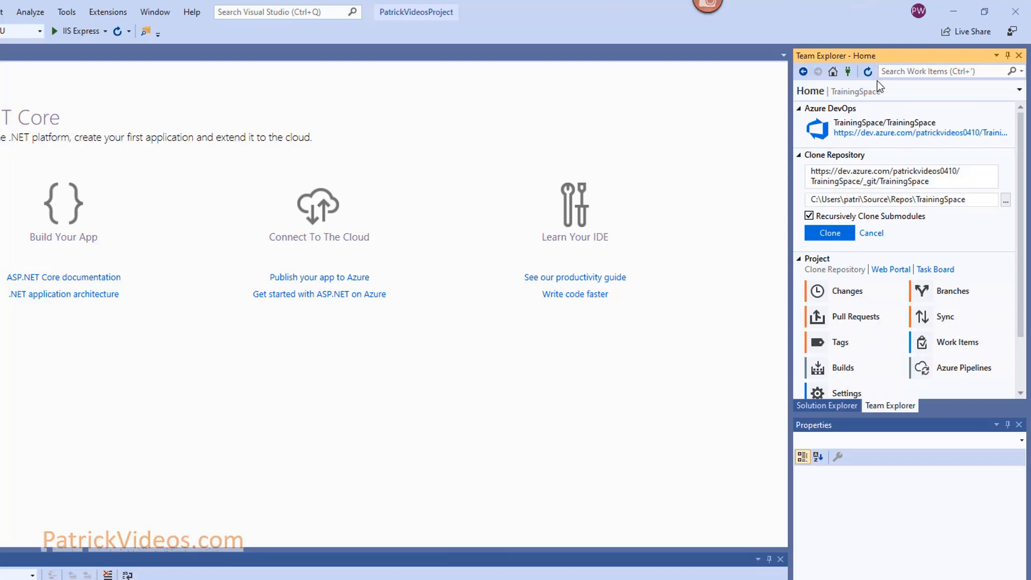
click(827, 407)
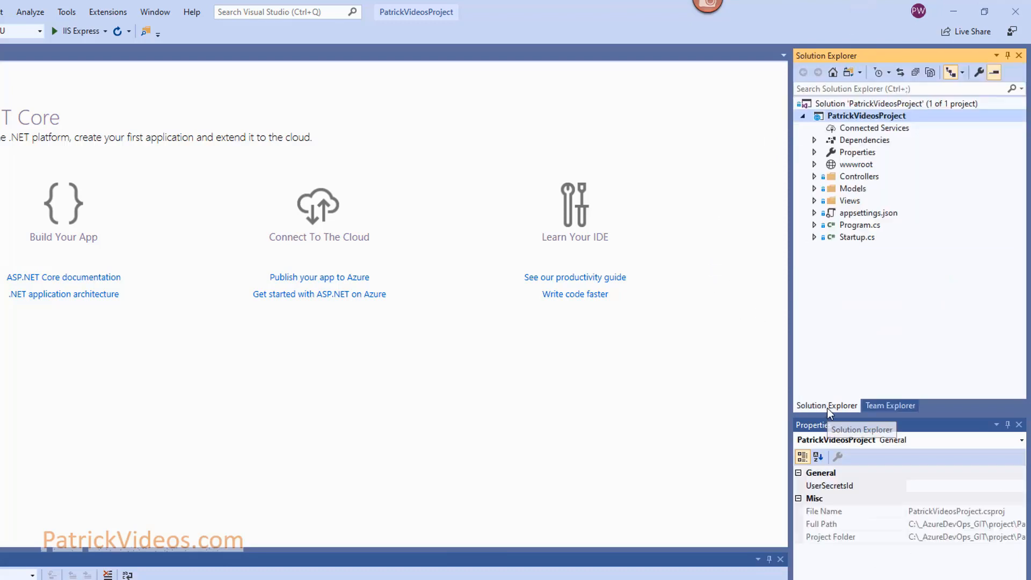
Add the PatrickVideosProject solution to source control as a local Git repository on master.
click(931, 105)
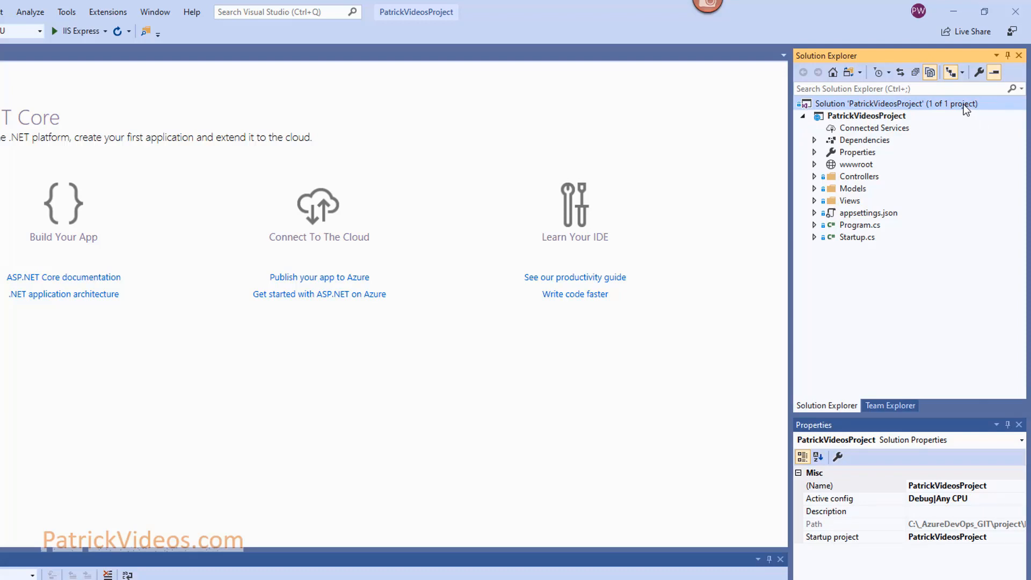
right_click(964, 104)
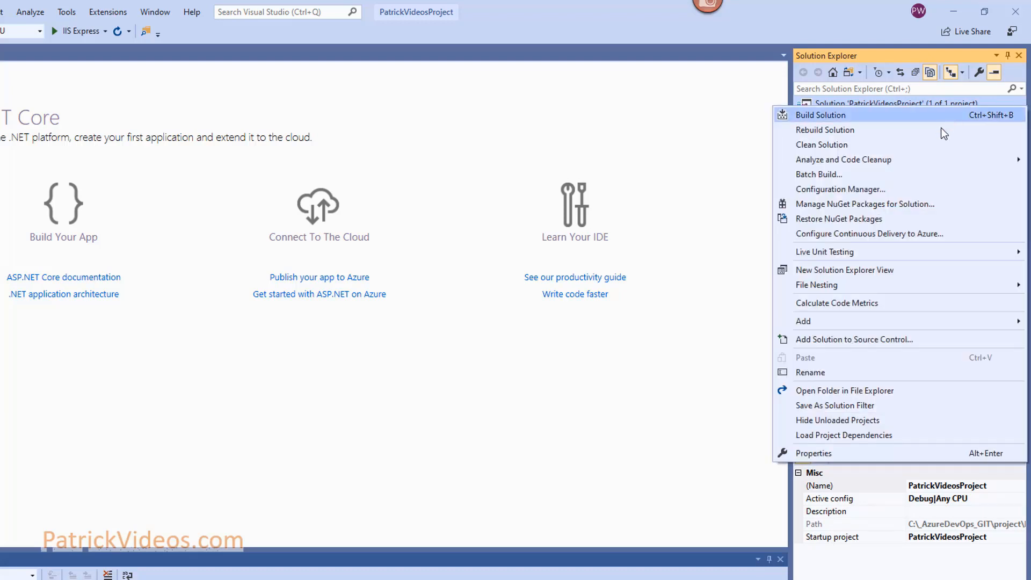
click(878, 339)
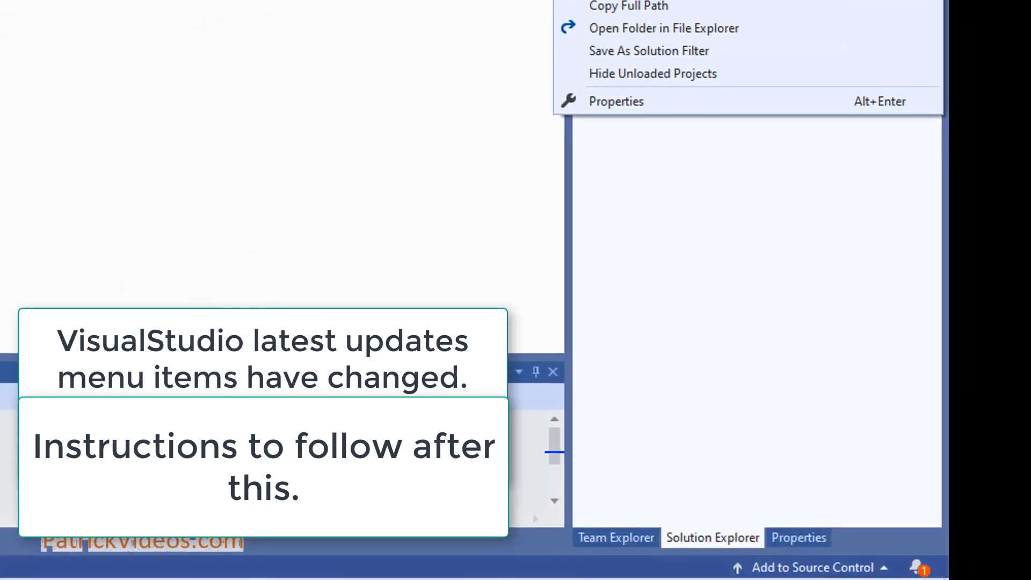
click(806, 569)
click(806, 569)
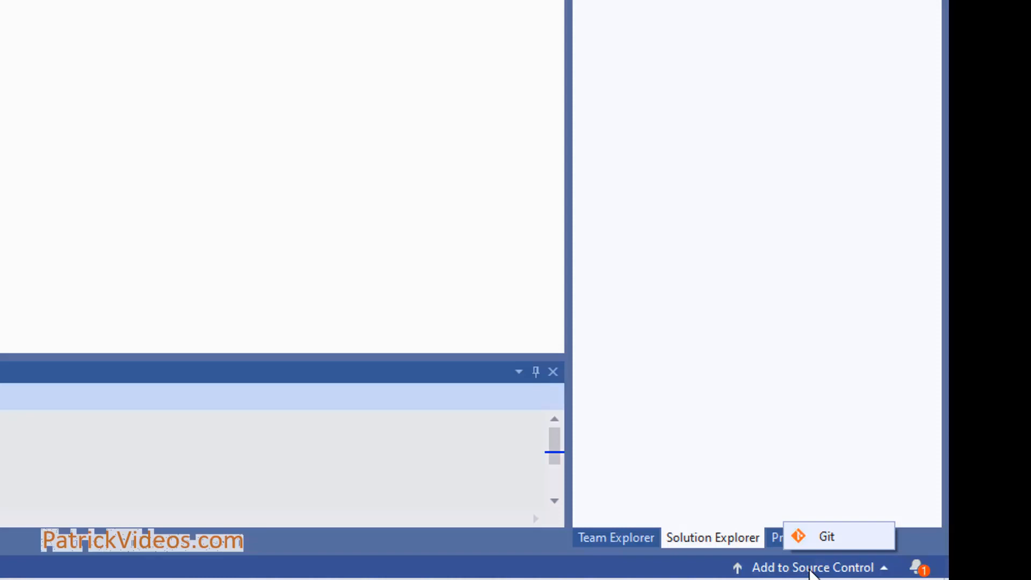
click(830, 543)
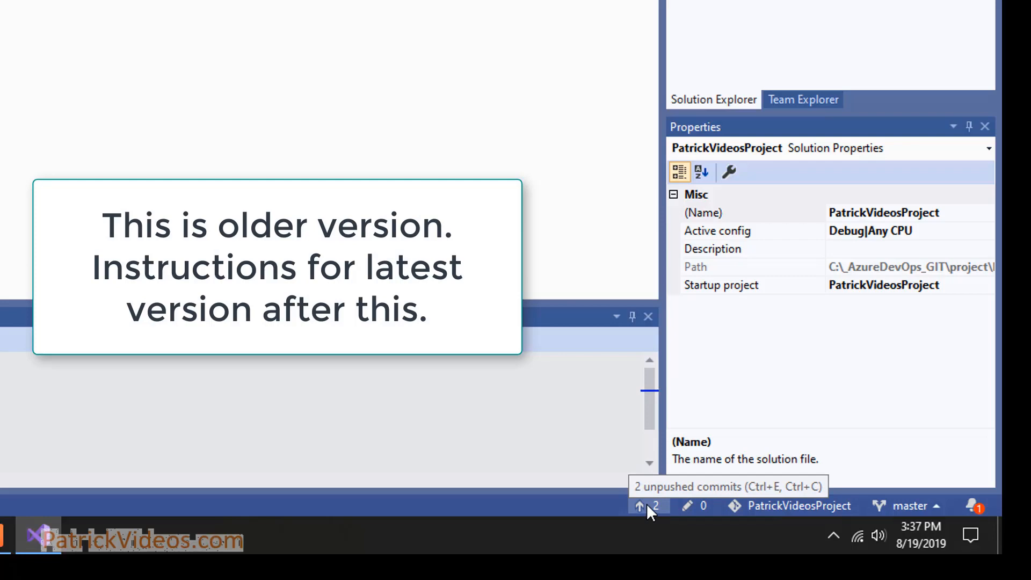
Publish the Git repo to Azure DevOps, choosing TrainingSpace as the project under Advanced.
click(647, 505)
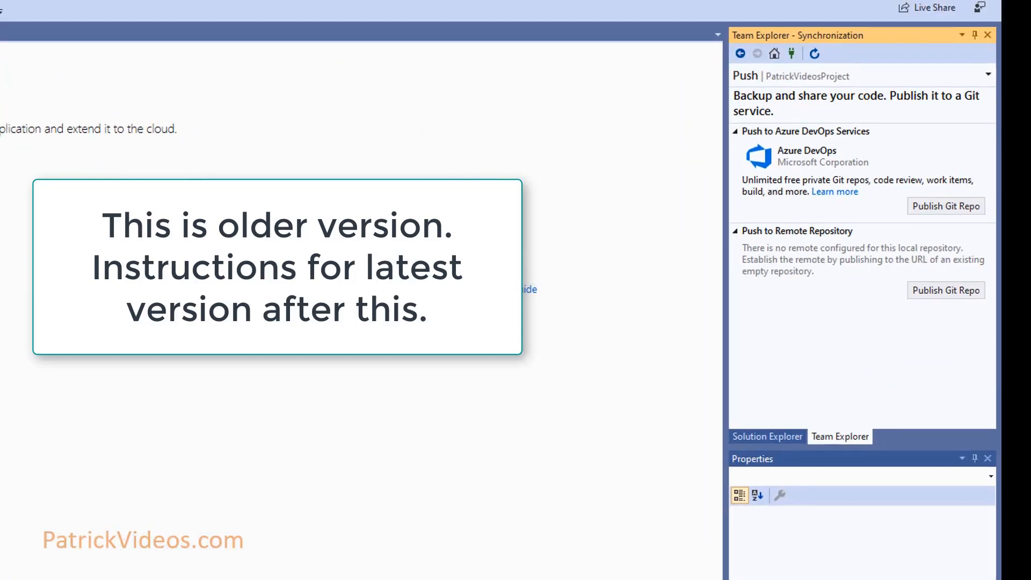
click(948, 206)
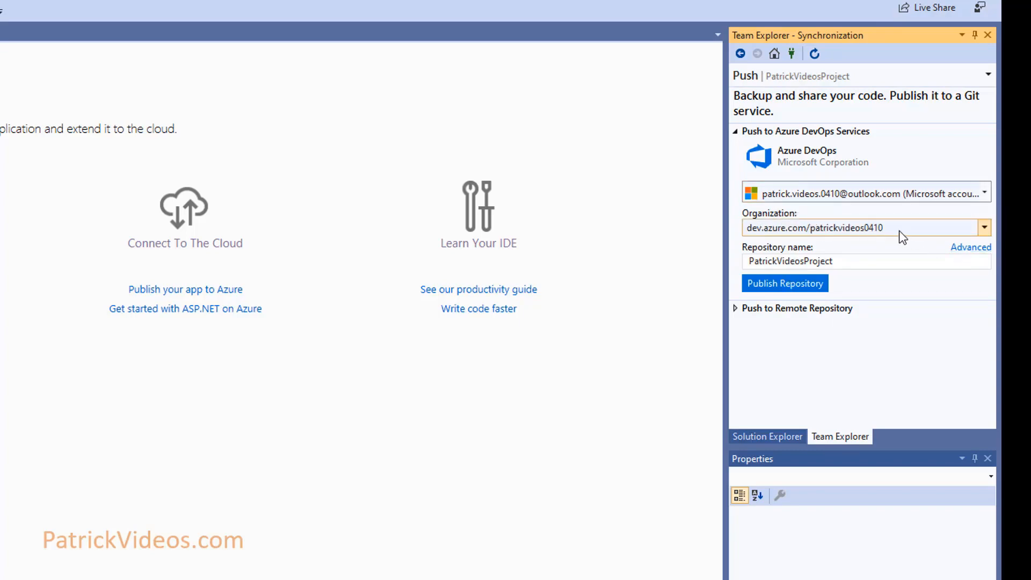
click(984, 251)
click(987, 264)
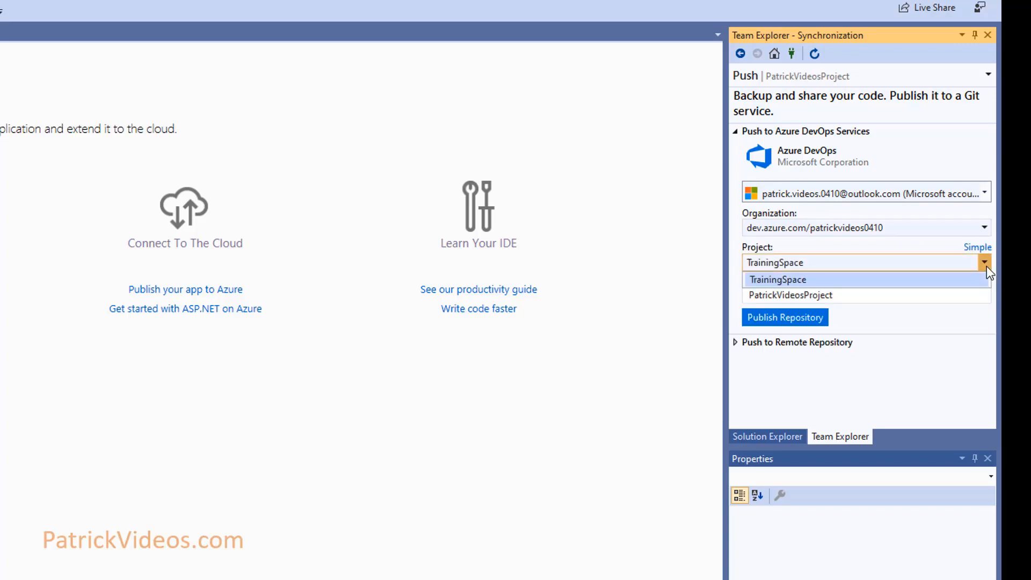
click(865, 280)
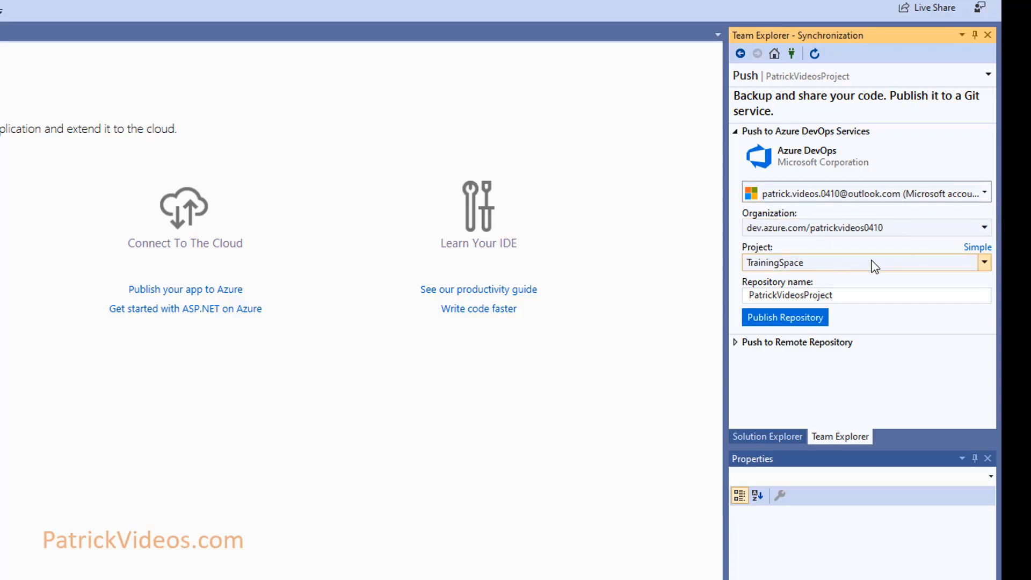
click(800, 319)
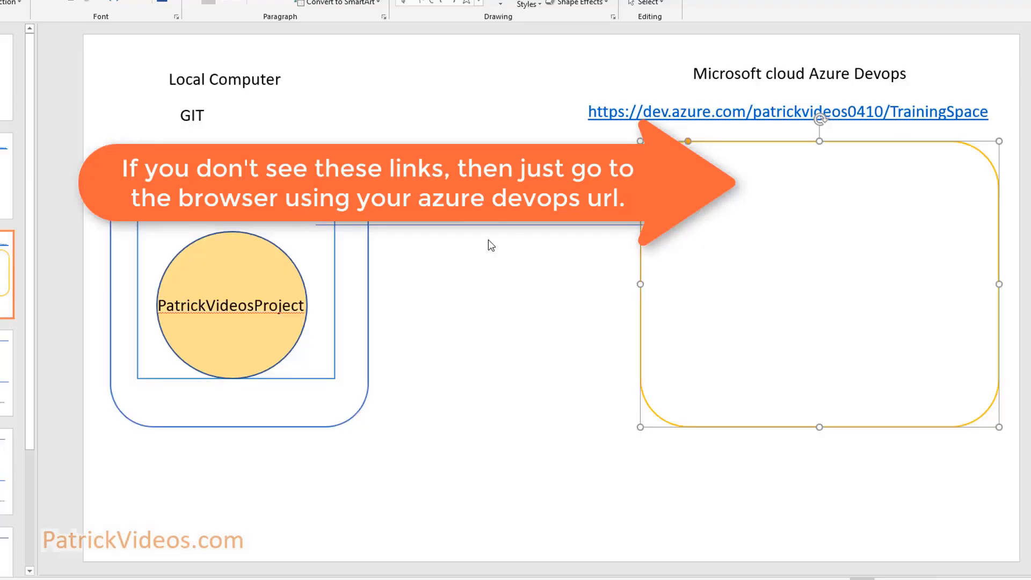
Paste a copy of the PatrickVideosProject circle into the Azure DevOps cloud box.
click(194, 292)
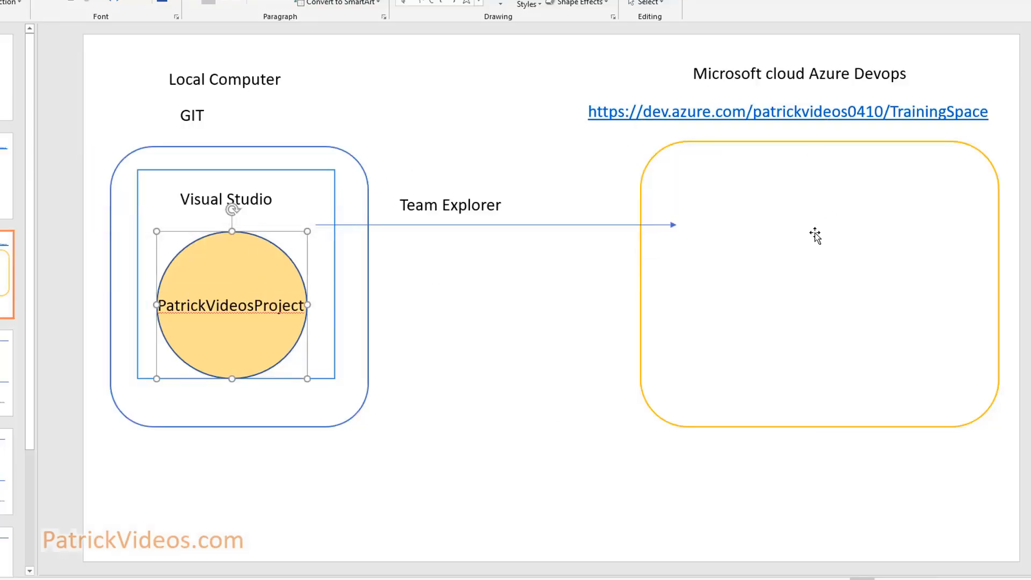
click(780, 247)
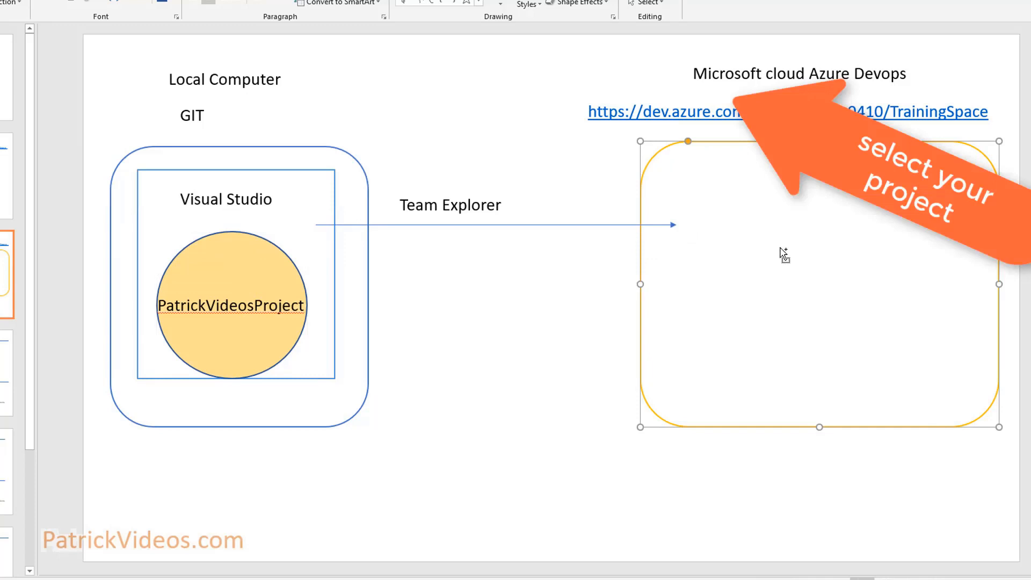
key(ctrl+v)
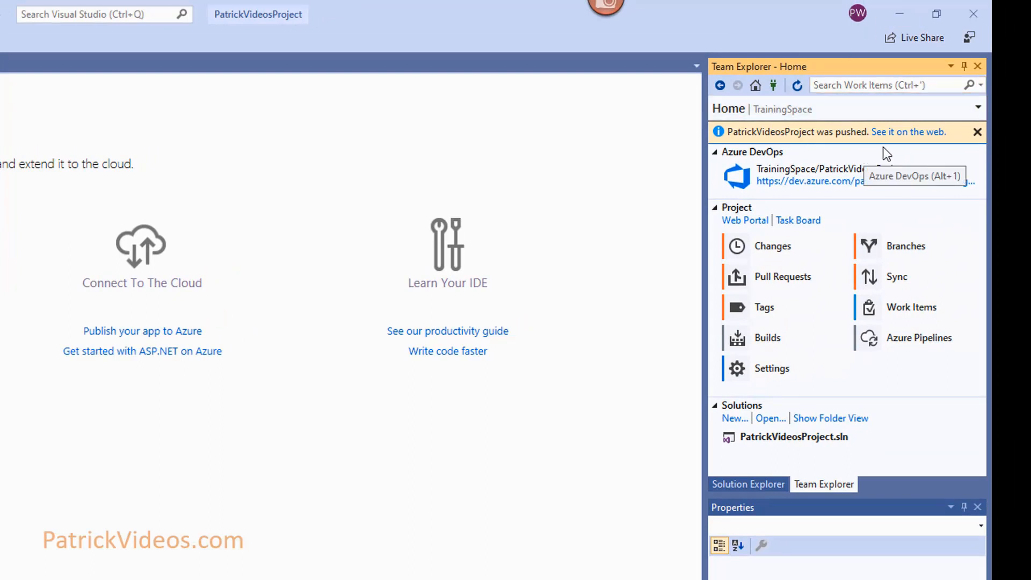
Follow the 'See it on the web' link to view the pushed repository in Azure DevOps.
click(908, 134)
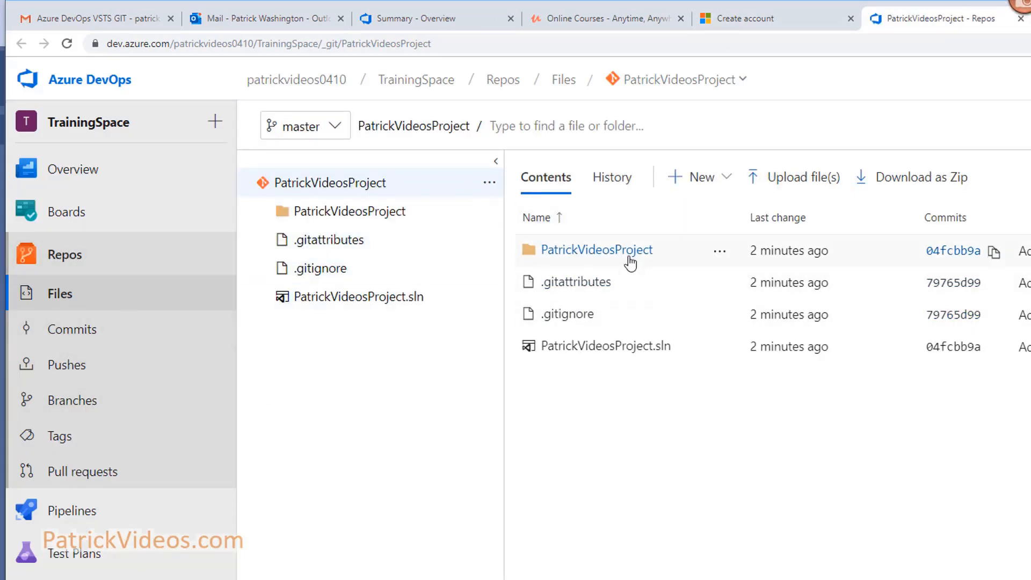
Expand the PatrickVideosProject folder online and switch the repository picker to PatrickVideosProject.
click(265, 212)
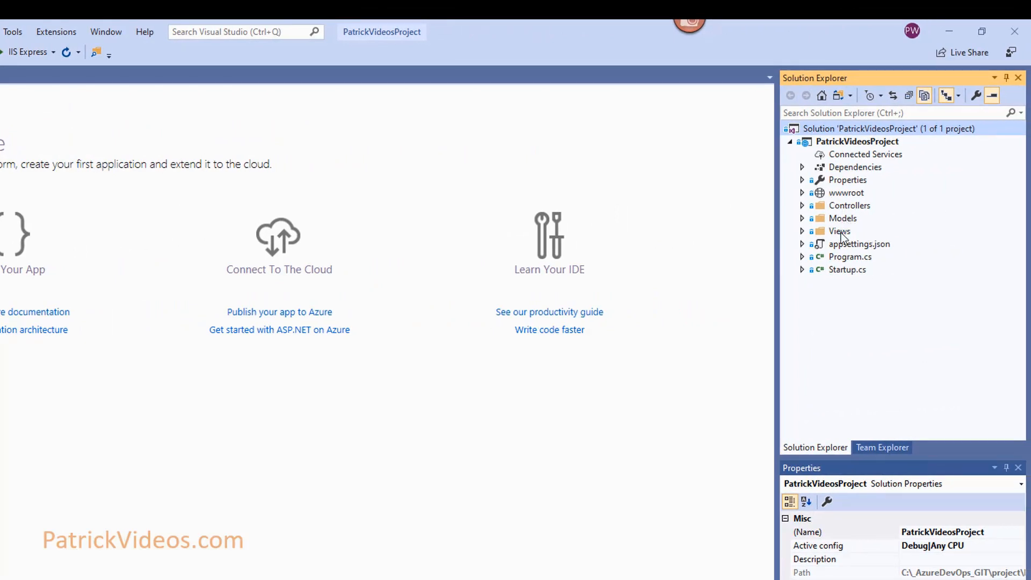
click(802, 206)
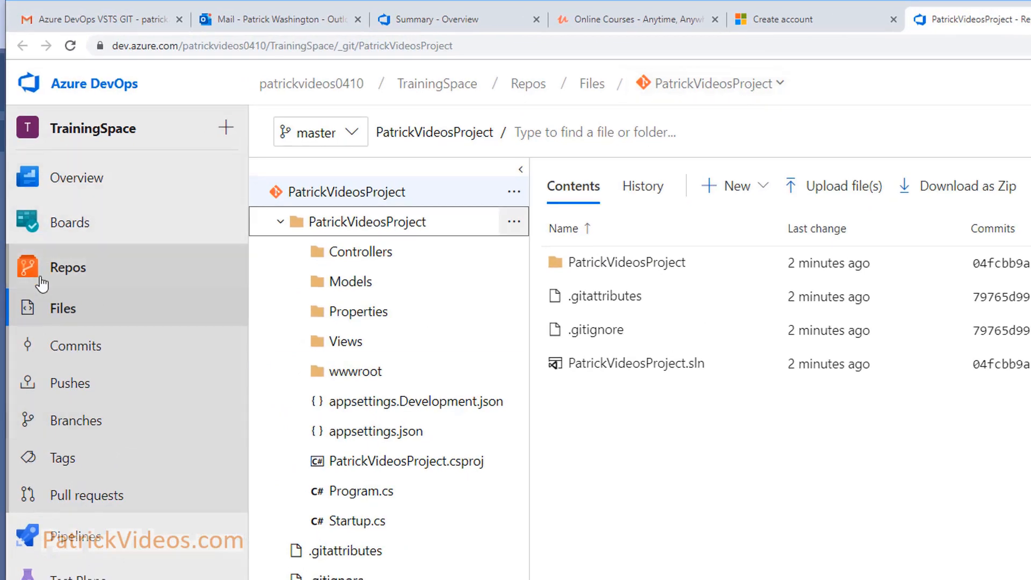
click(67, 273)
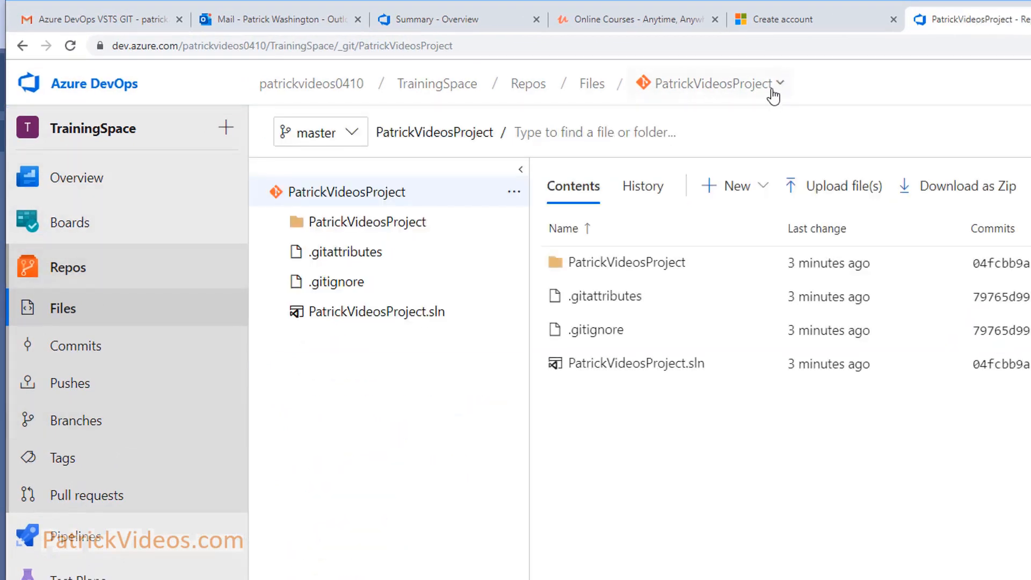
click(779, 83)
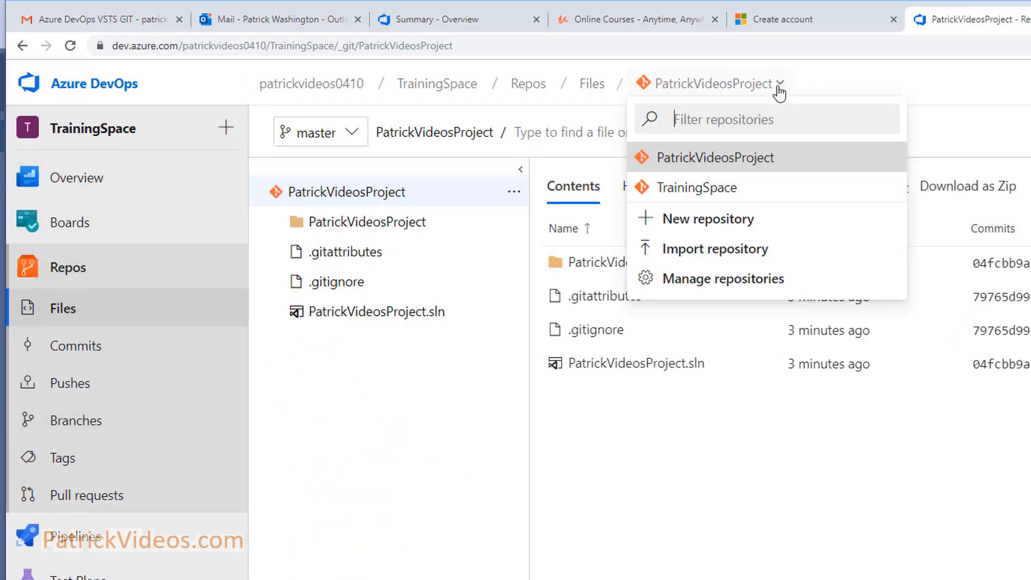
click(750, 162)
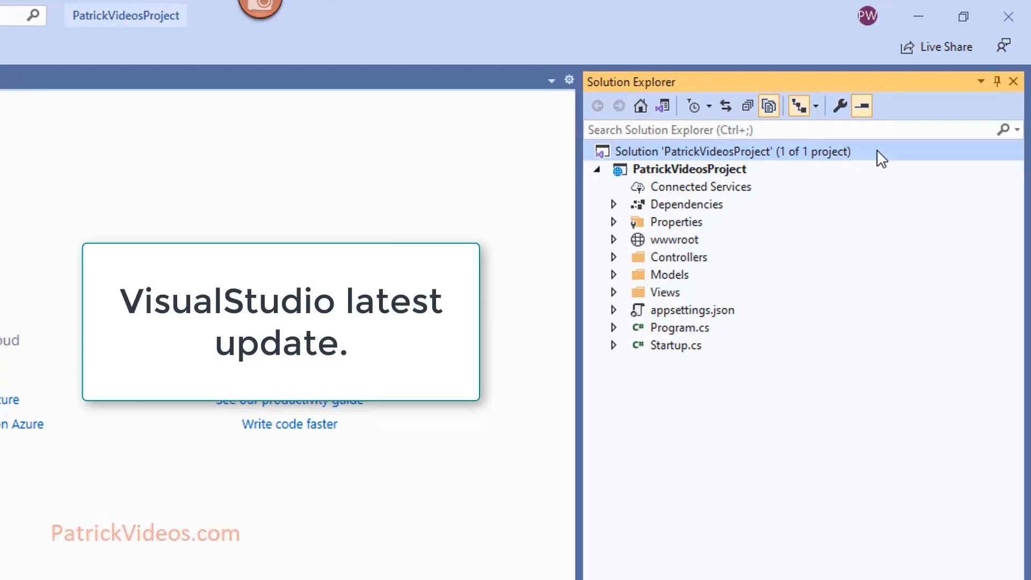
Start Create Git Repository for the solution and select Existing remote under Other.
right_click(881, 159)
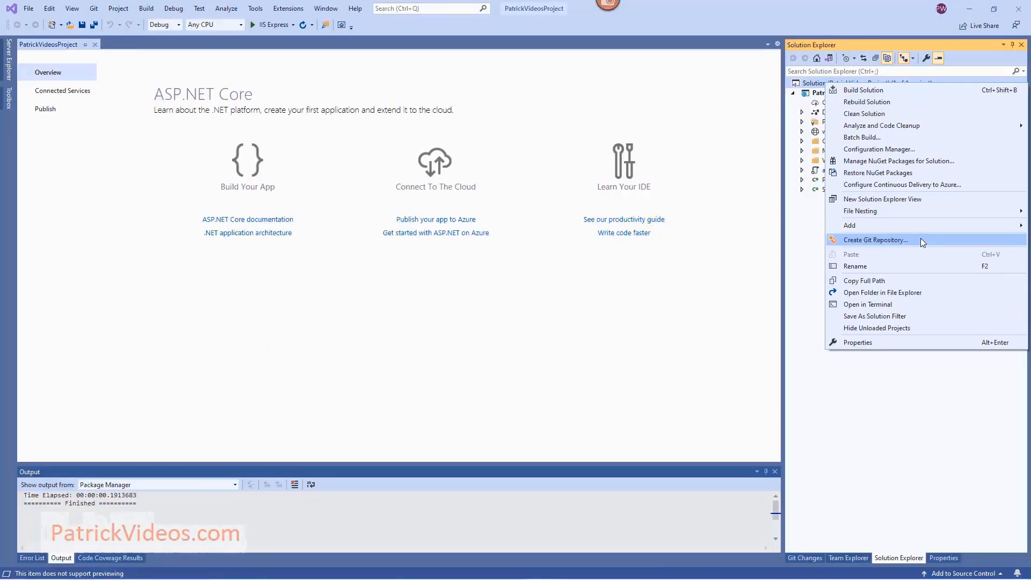
click(950, 574)
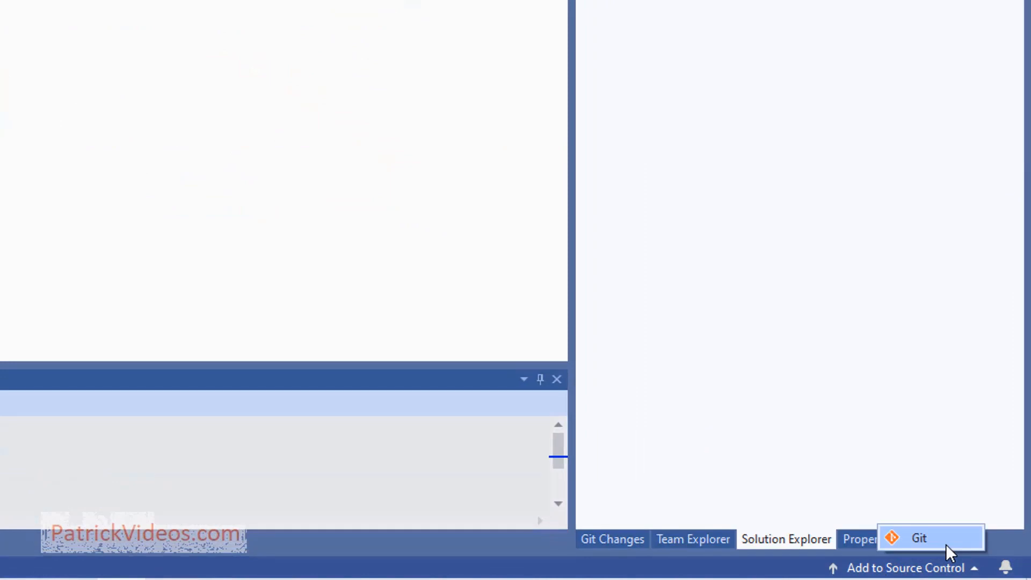
click(956, 82)
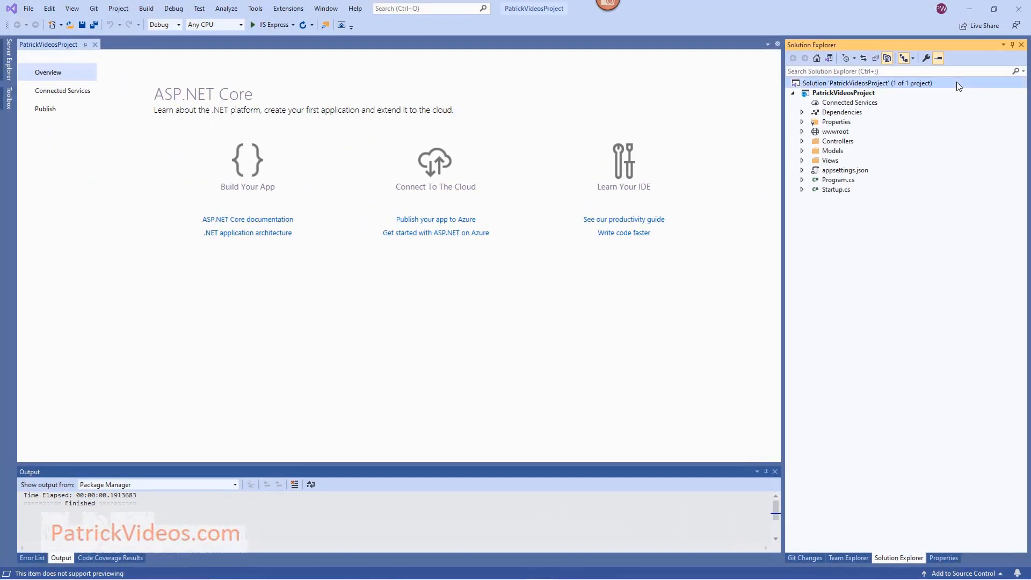
right_click(959, 86)
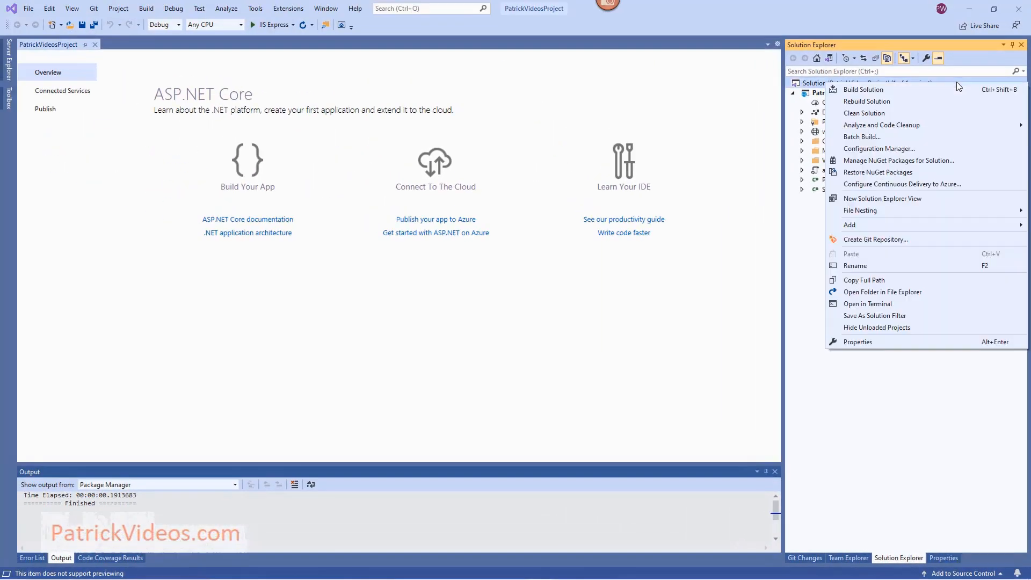
click(937, 238)
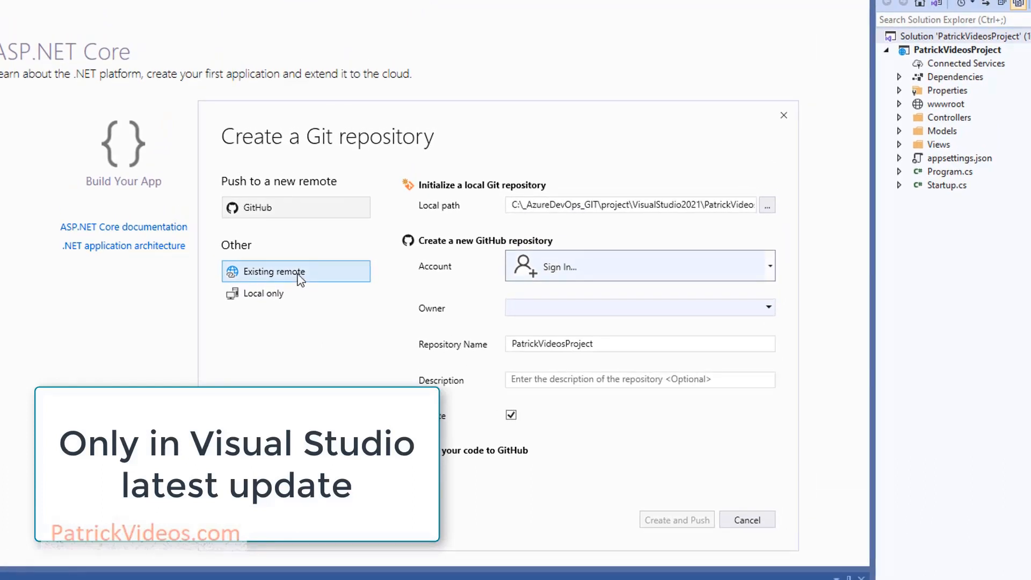
click(298, 275)
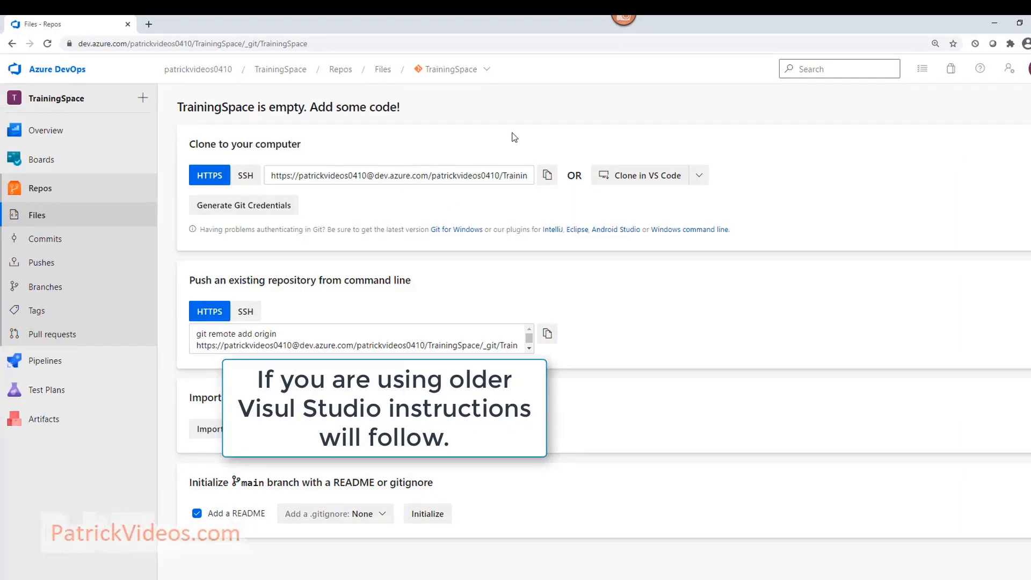
Copy the TrainingSpace repository's HTTPS clone URL, then reopen the repository dropdown.
click(38, 191)
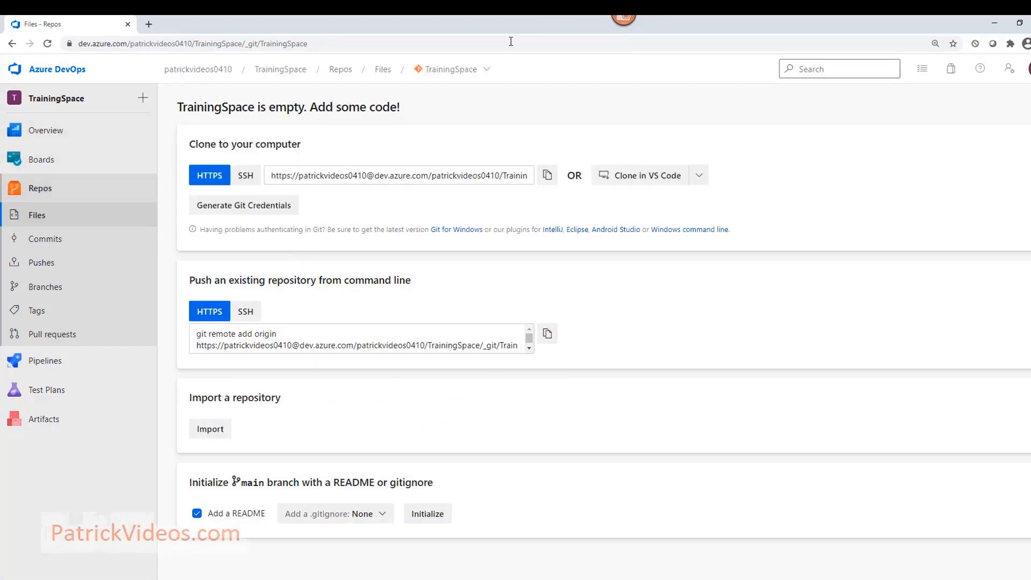
click(466, 73)
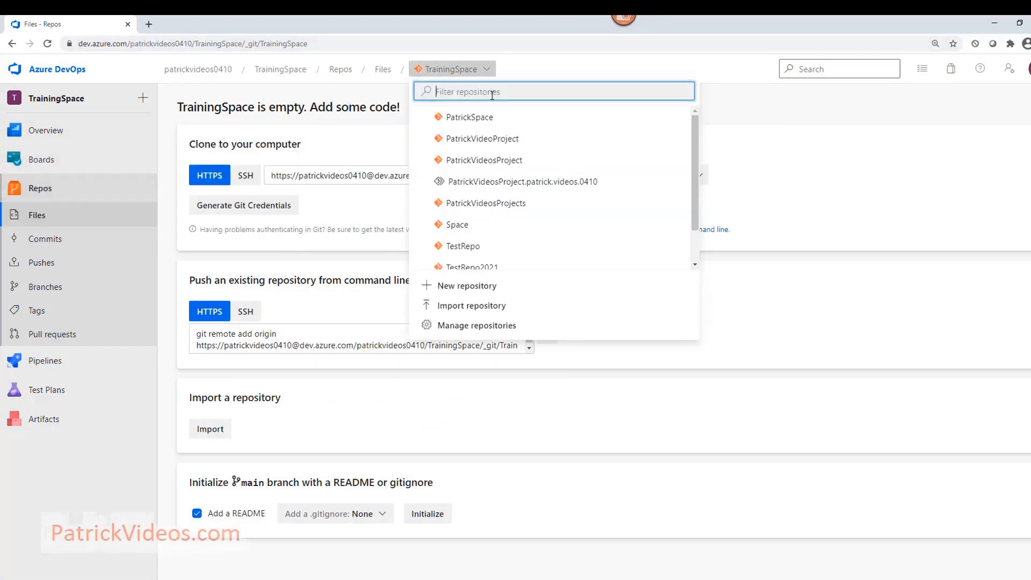
scroll(506, 237, down, 1)
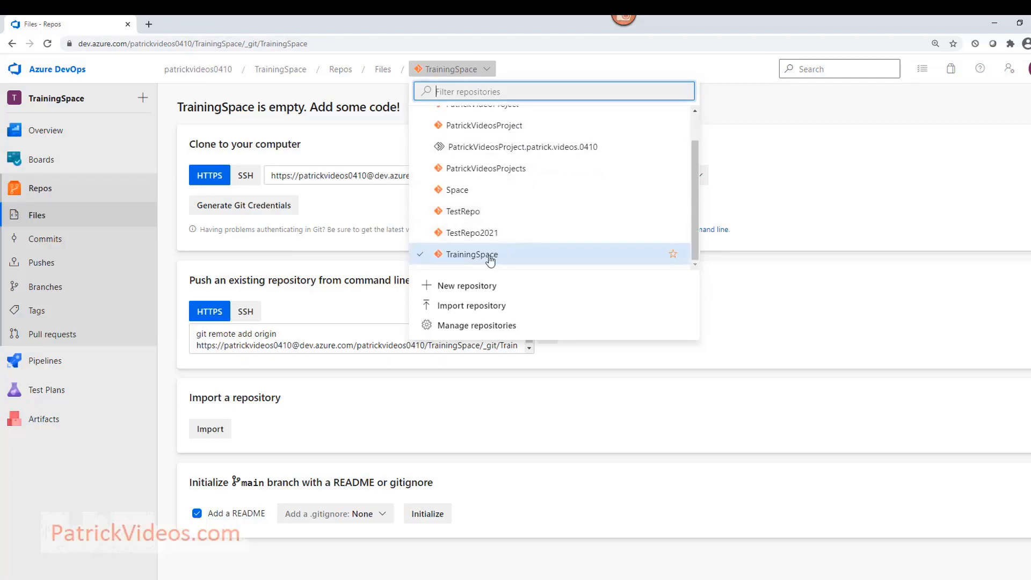
click(489, 256)
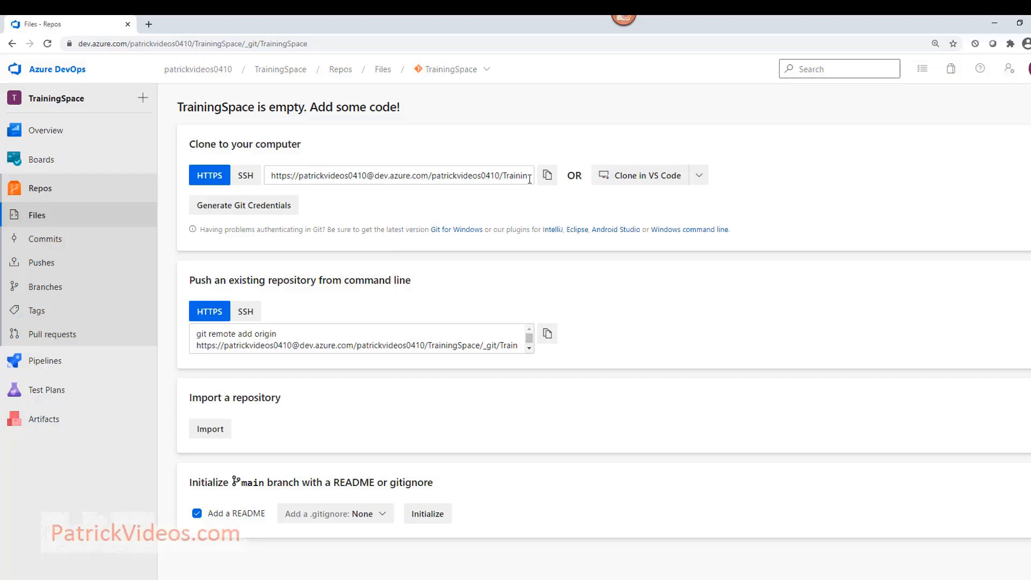
click(548, 177)
click(473, 72)
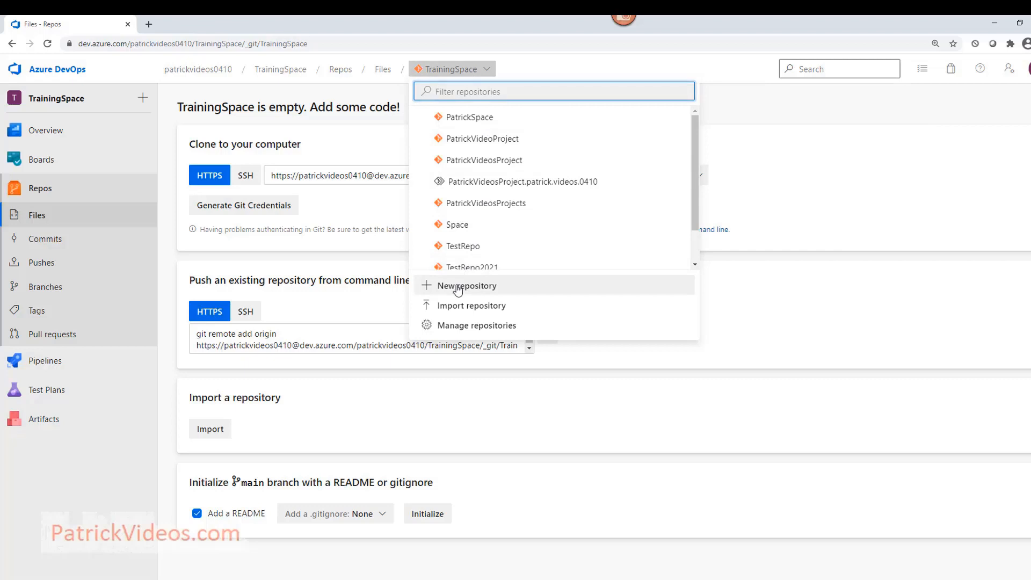
Create a new repository named TestRepo2022 without a README.
click(457, 289)
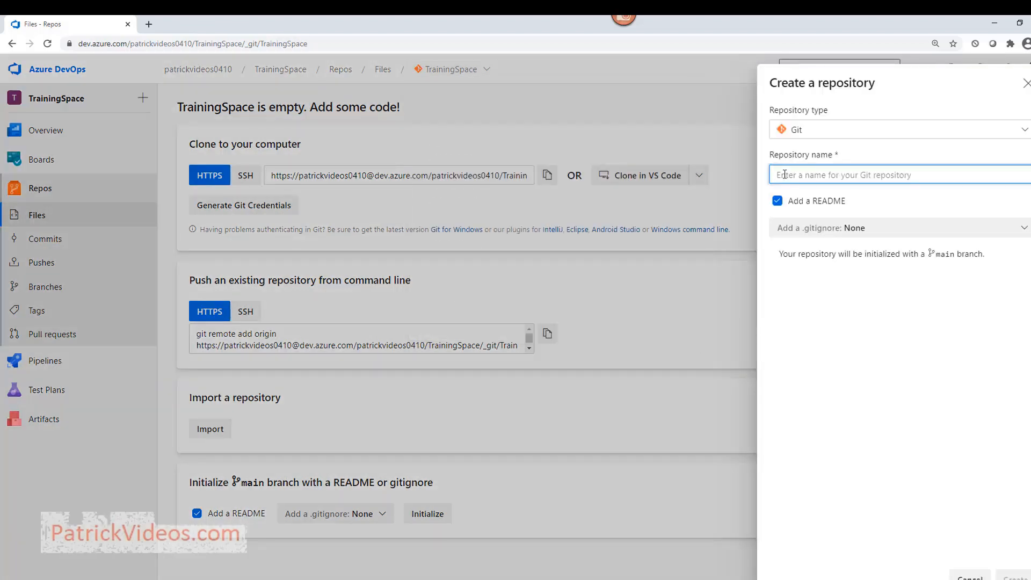
text(Test)
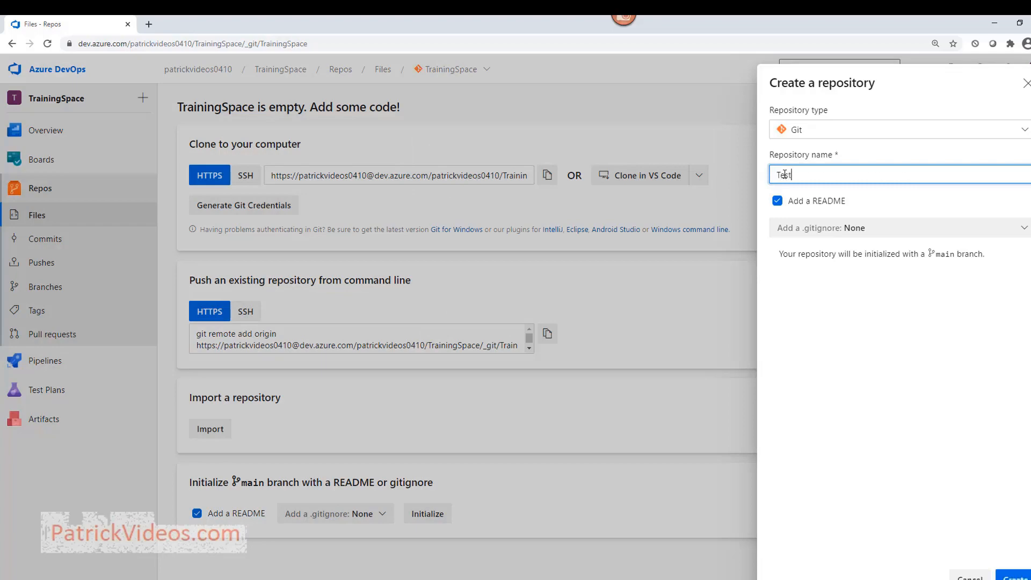
text(Repo2022)
click(778, 202)
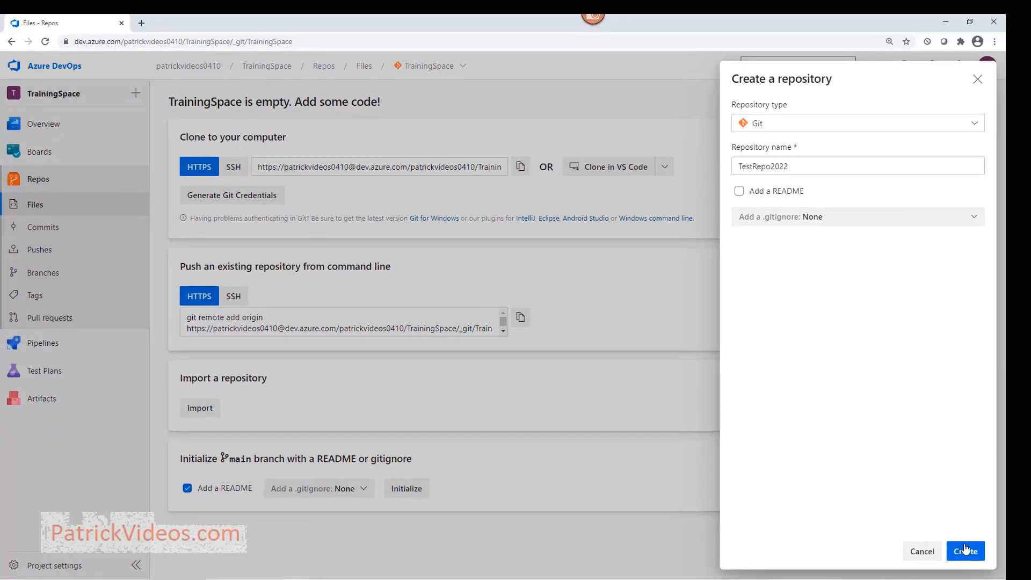
click(966, 551)
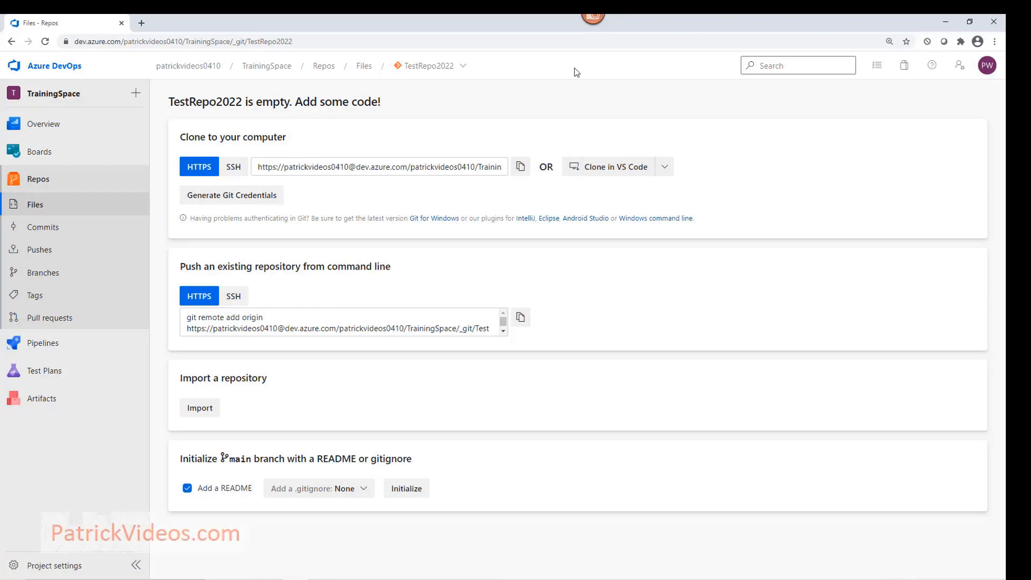
Copy the TestRepo2022 clone URL, switch back to TrainingSpace, and return to Visual Studio.
click(519, 165)
click(454, 66)
click(462, 243)
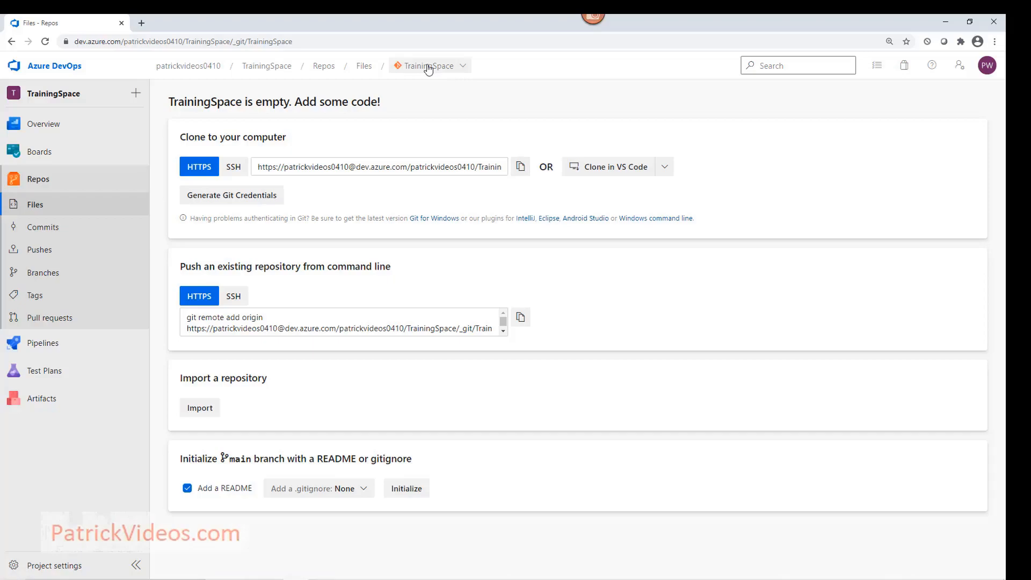
click(526, 570)
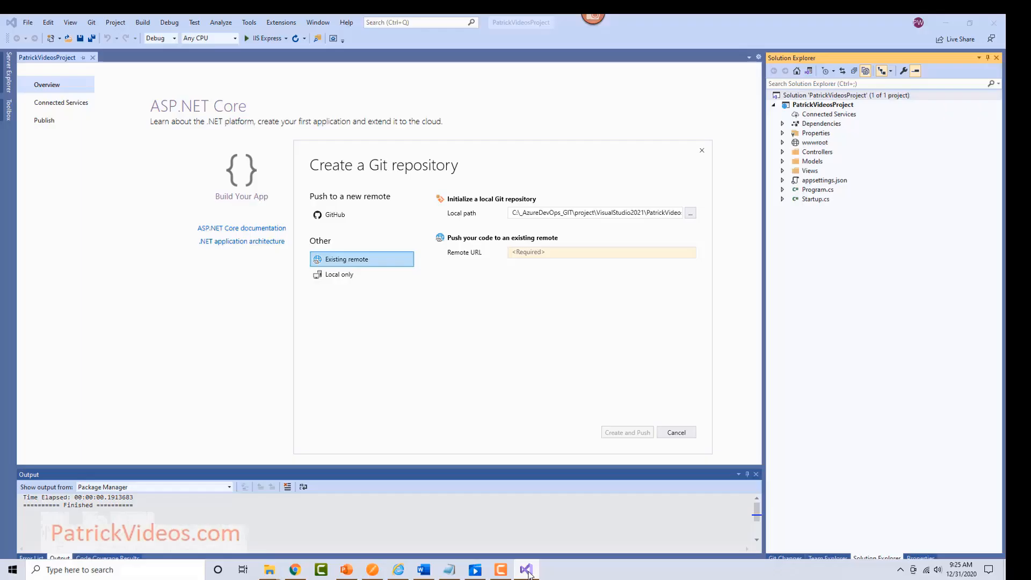
Paste the TrainingSpace clone URL as the remote URL and create and push the repository.
click(562, 253)
key(ctrl+v)
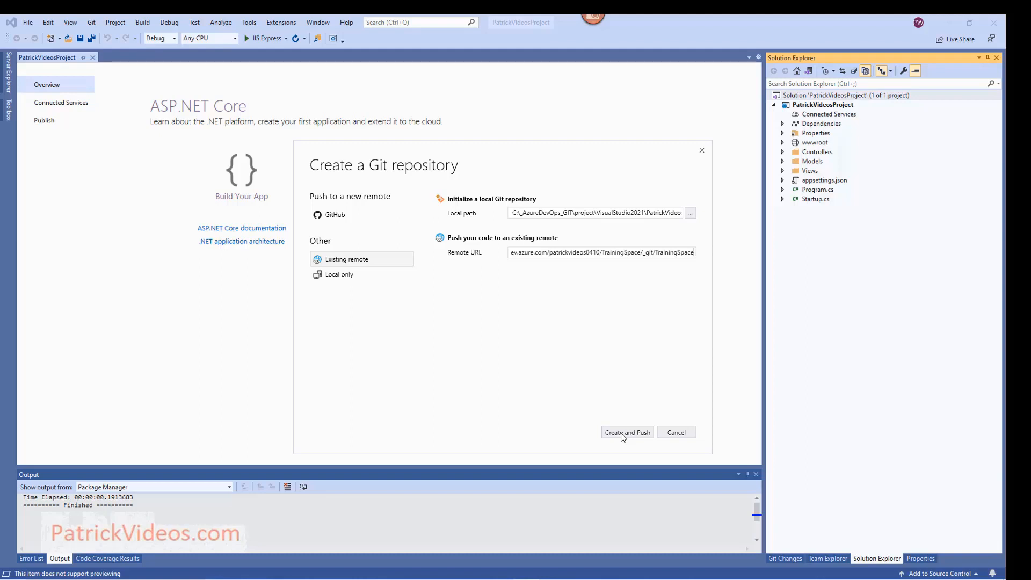
click(623, 434)
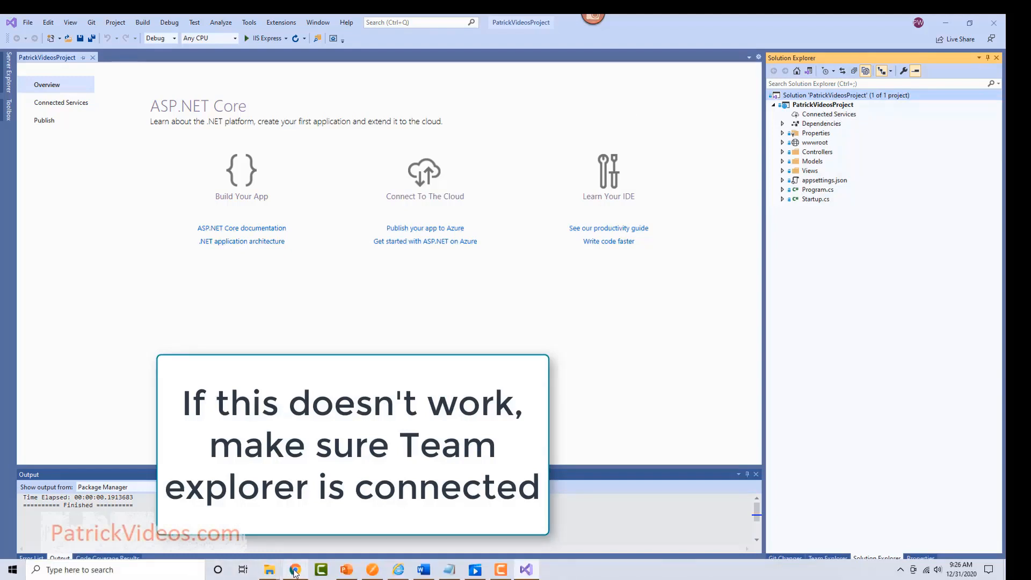
click(295, 570)
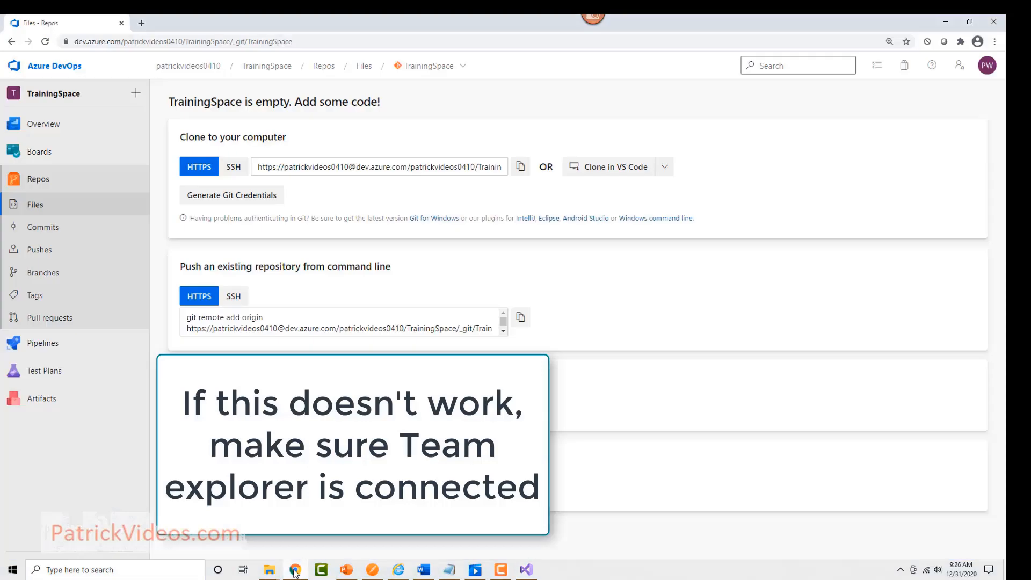
Check TrainingSpace's files show the PatrickVideosProject folder and master is the only branch.
click(27, 183)
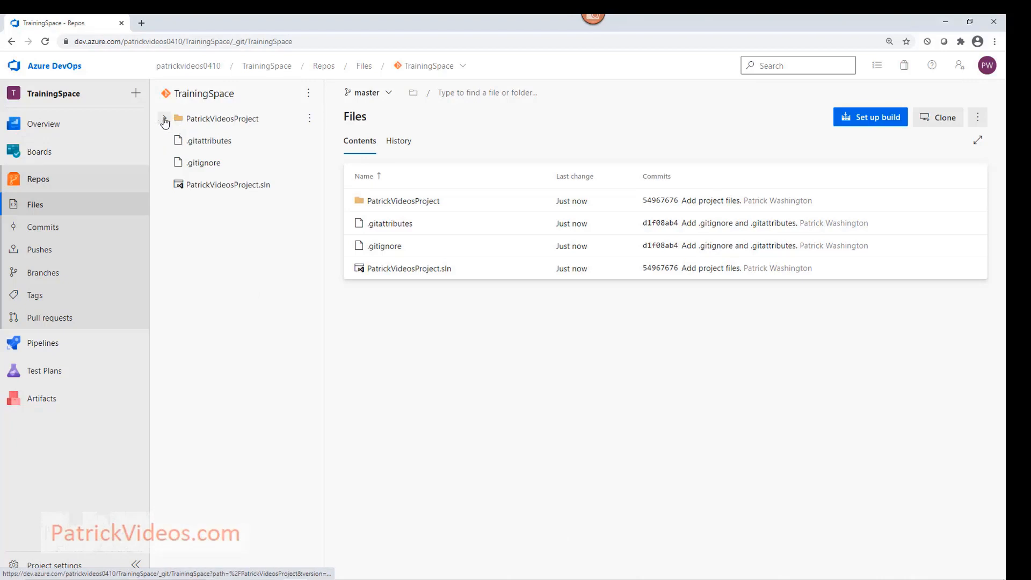
click(164, 118)
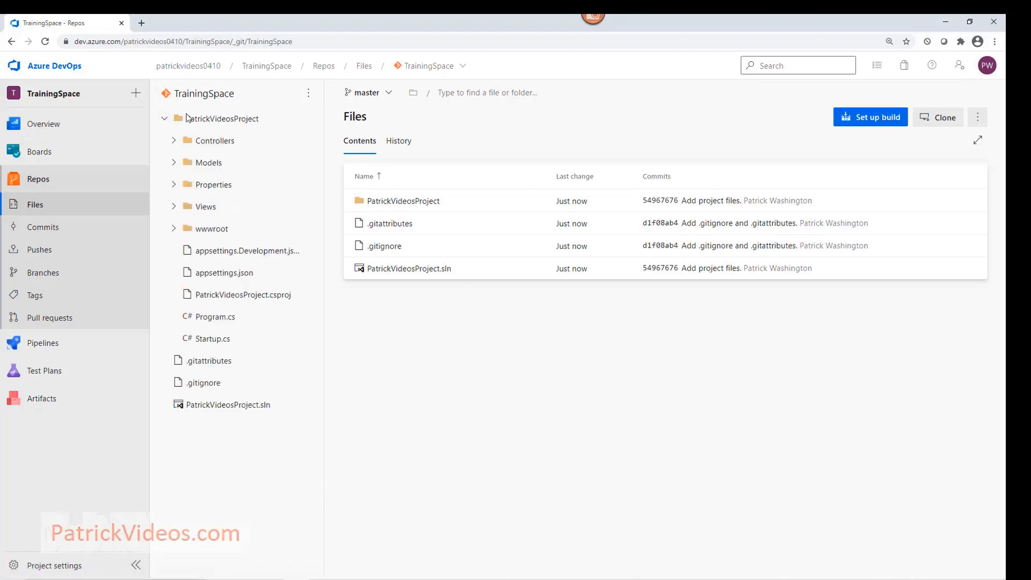
click(48, 276)
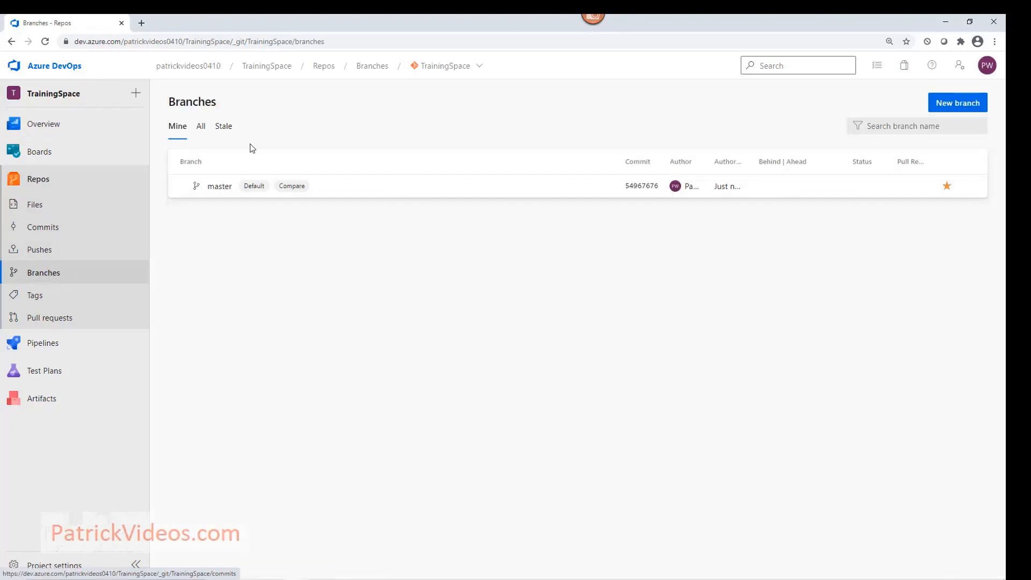
click(218, 196)
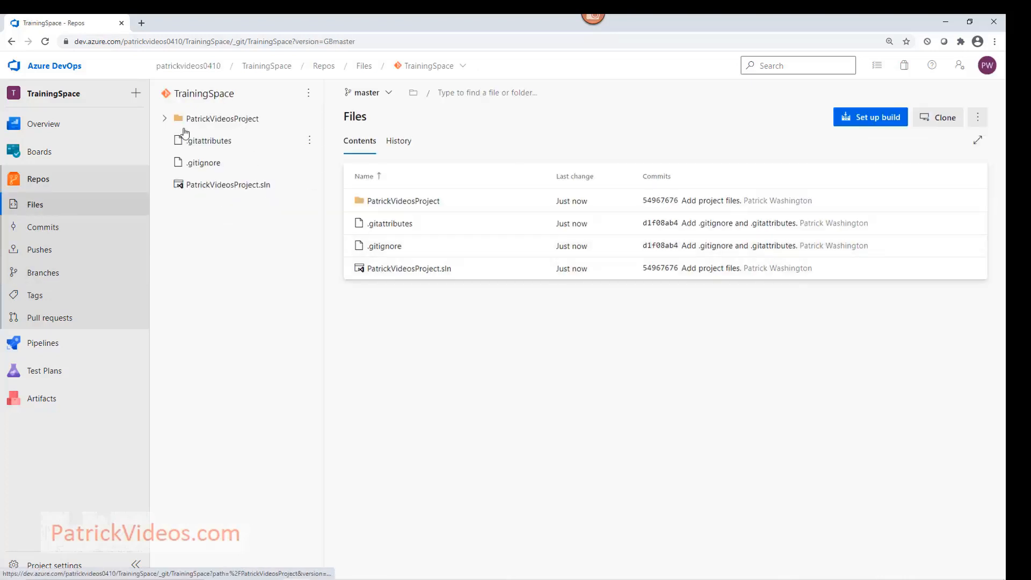
click(164, 120)
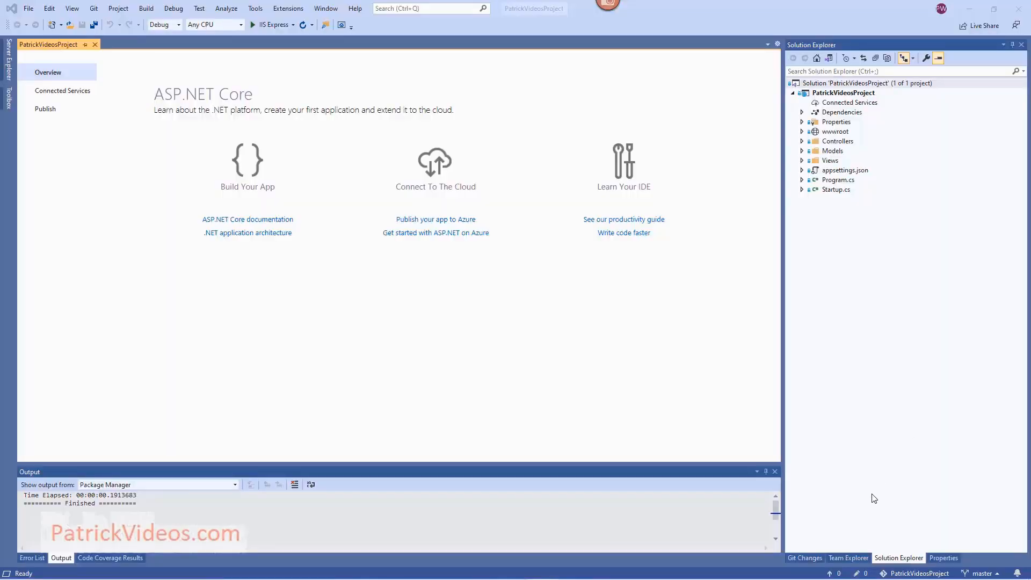
Browse the Git Changes and Git Repository views, and select the local master branch.
click(849, 558)
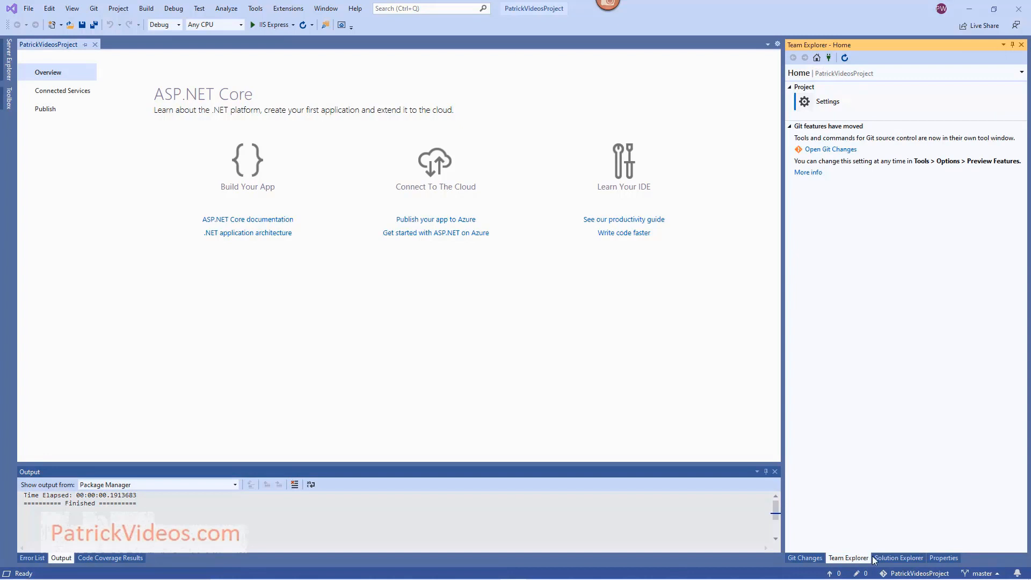
click(839, 155)
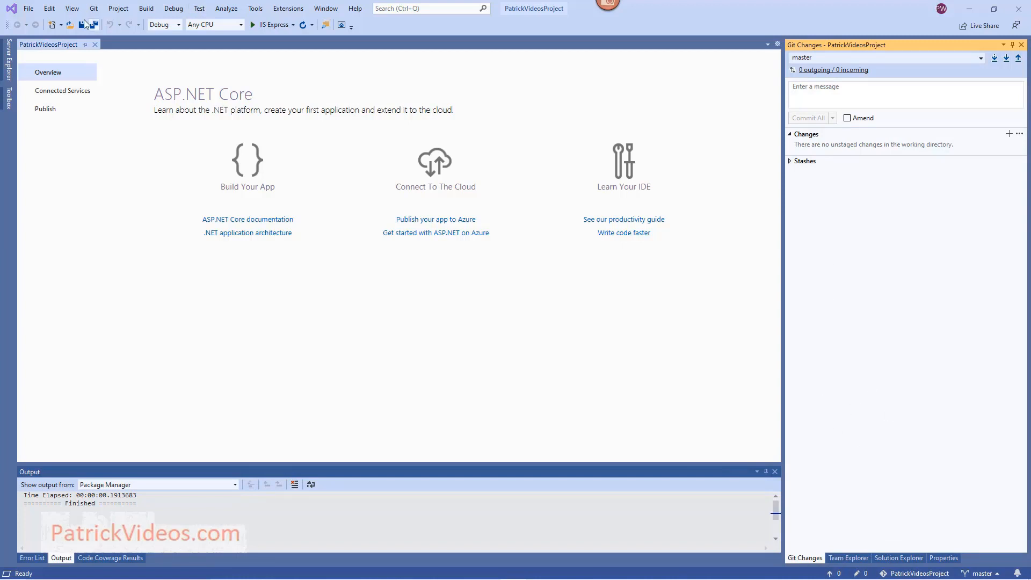
click(72, 9)
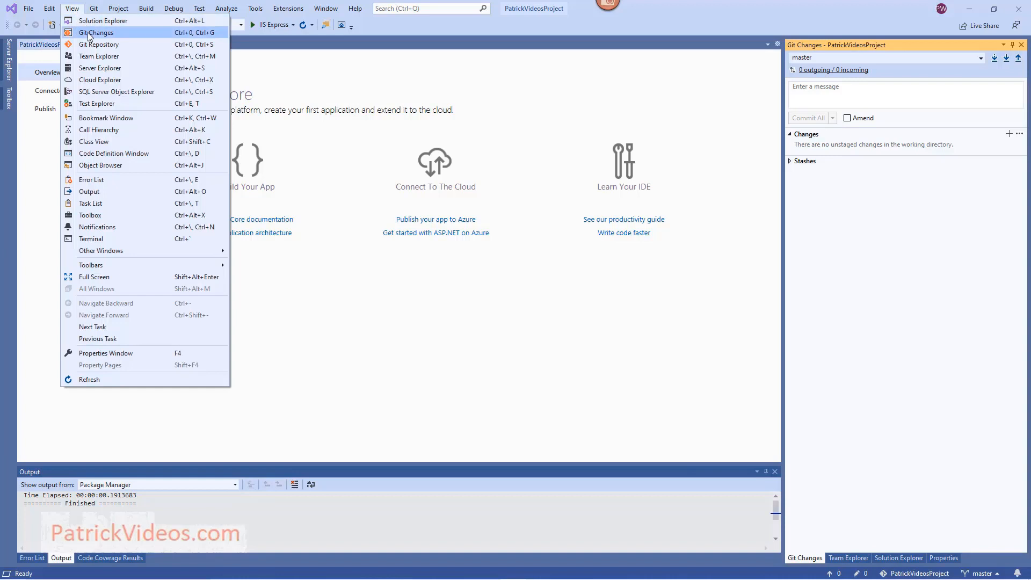
click(90, 33)
click(65, 13)
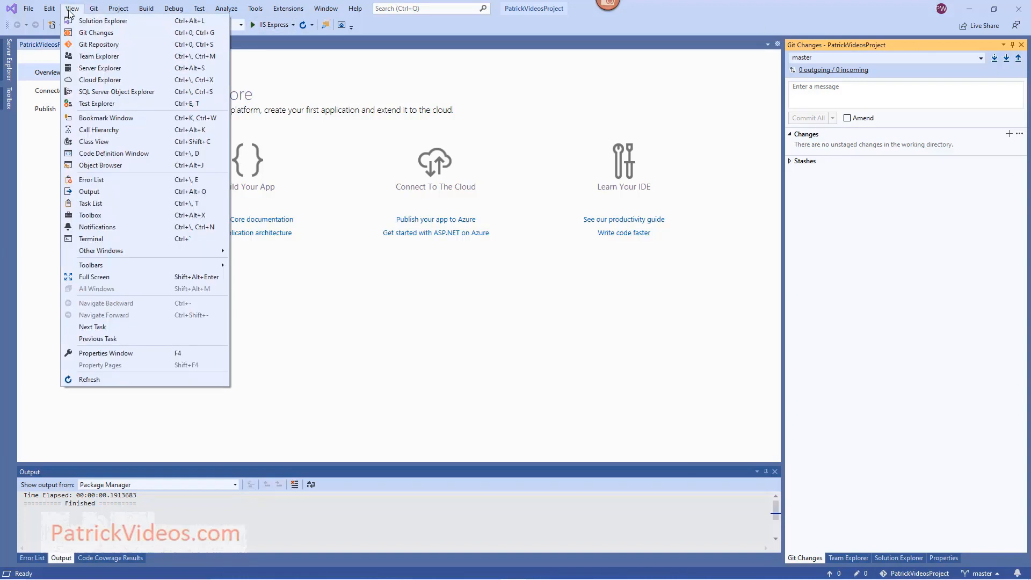
click(84, 46)
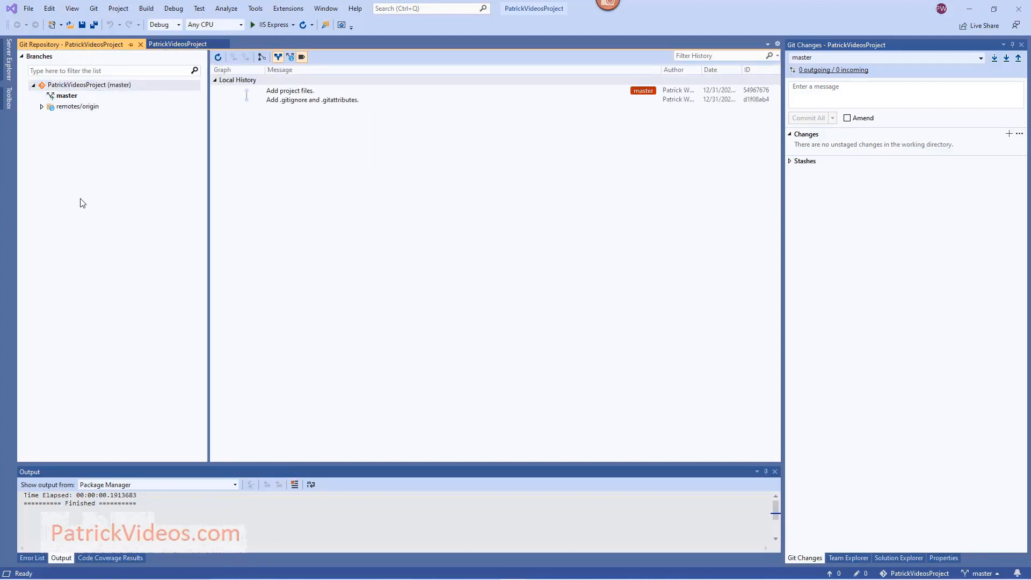
click(84, 97)
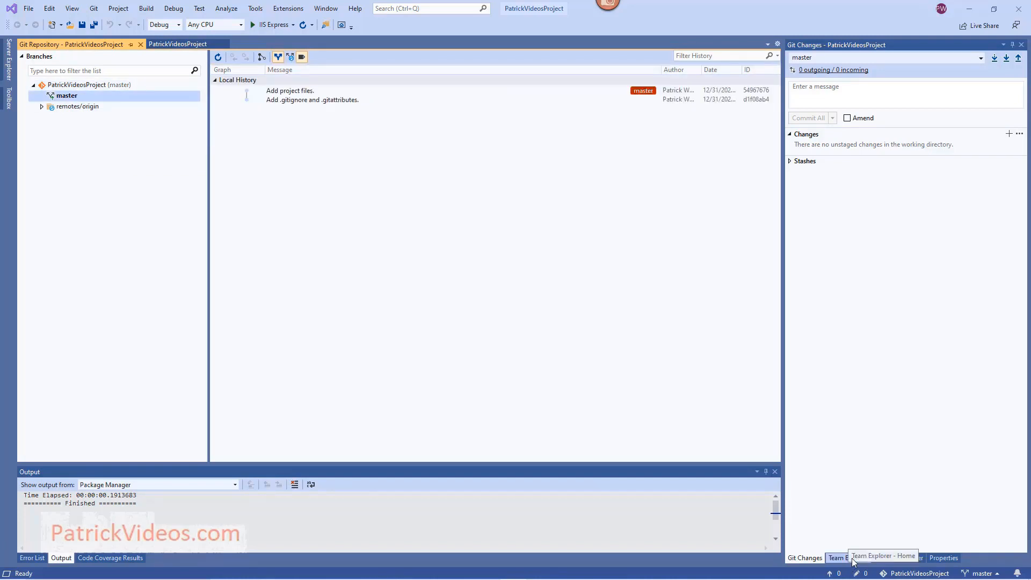
Revisit Team Explorer Home, then bring the Git Repository window with master's history to the front.
click(94, 9)
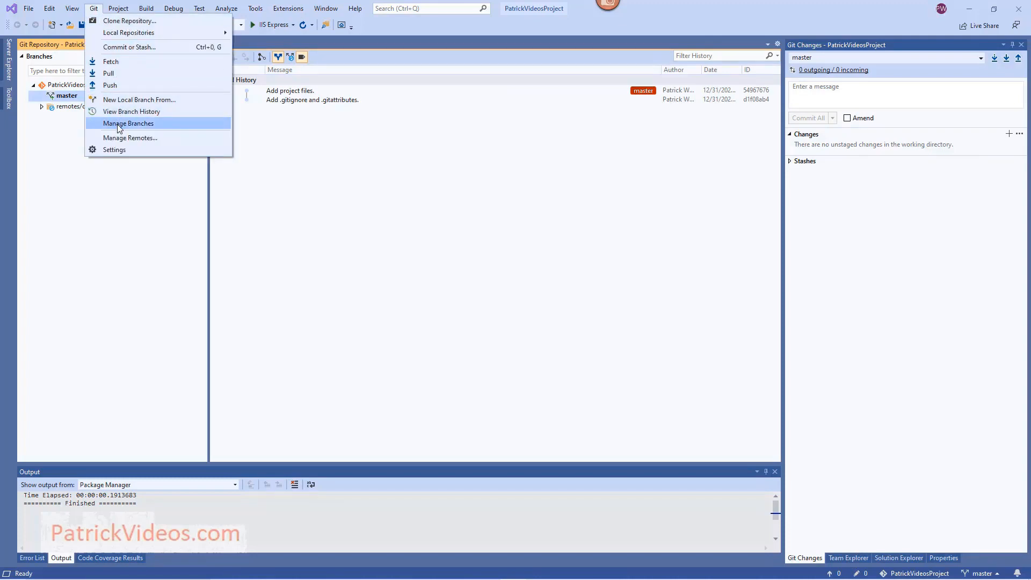
click(845, 557)
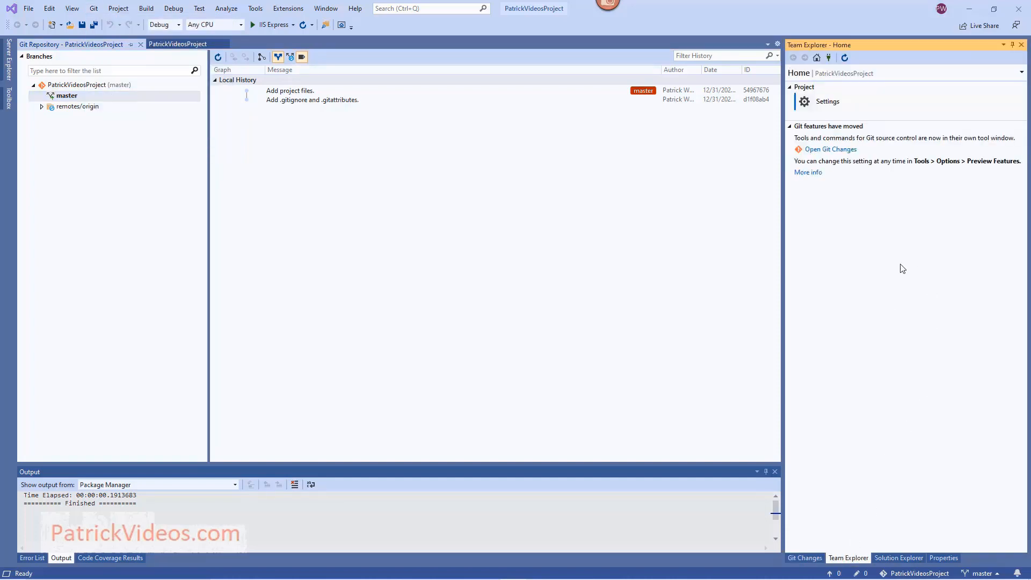
click(805, 559)
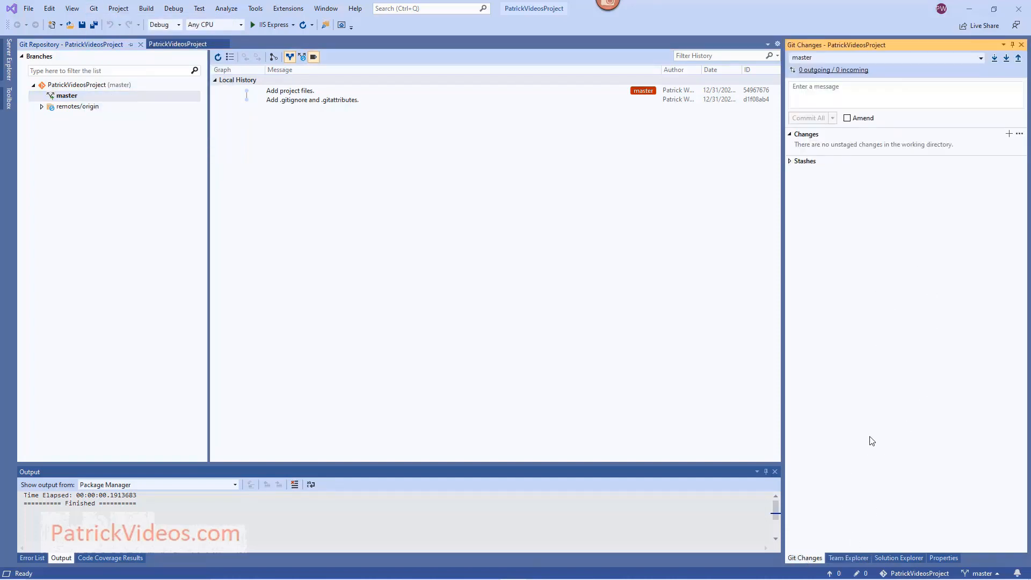
click(72, 8)
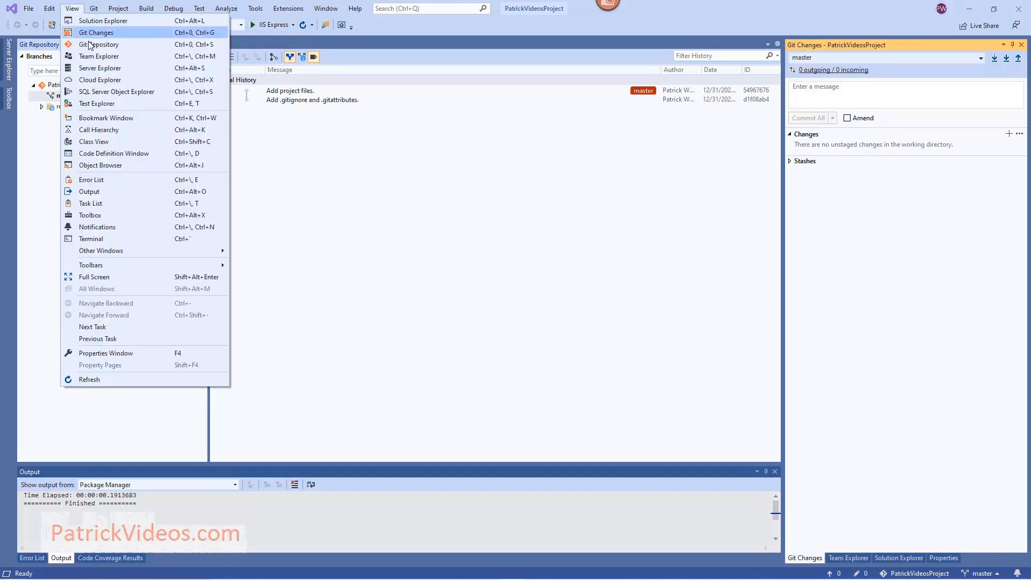
click(88, 46)
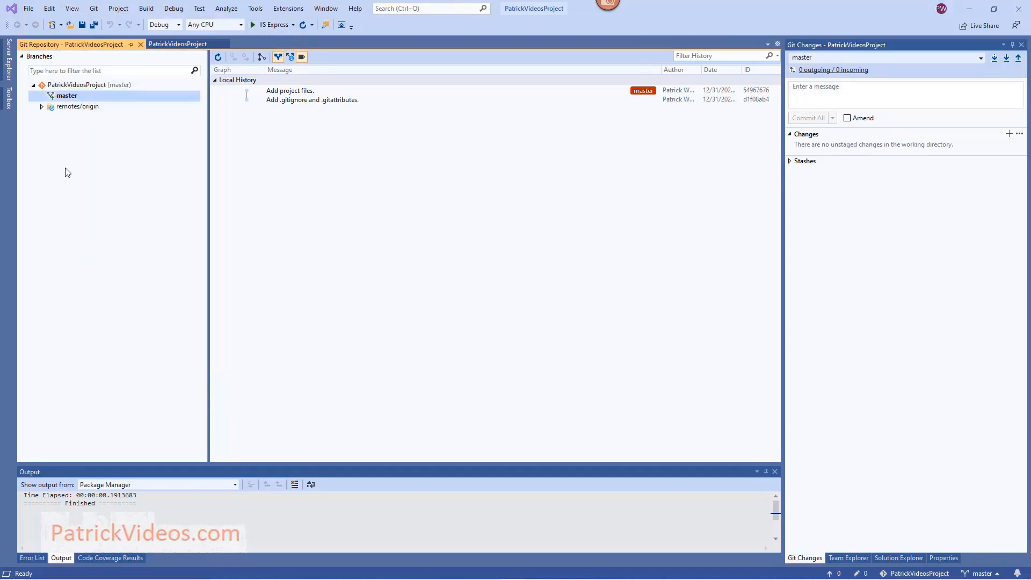
click(94, 9)
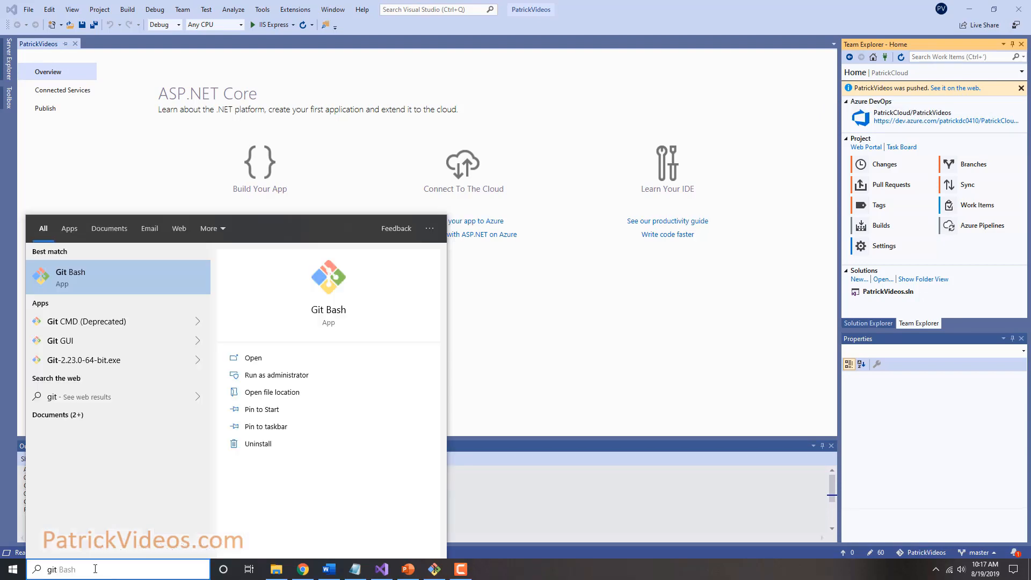
Launch Git Bash and run git config --global for user.name and user.email.
click(64, 285)
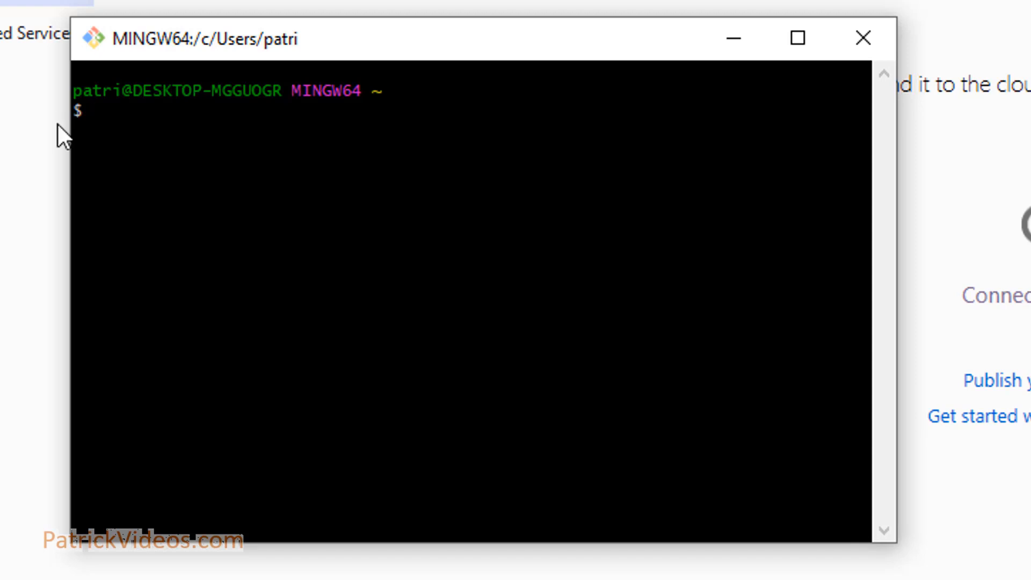
text(git config --global user.name "Patrick Videos")
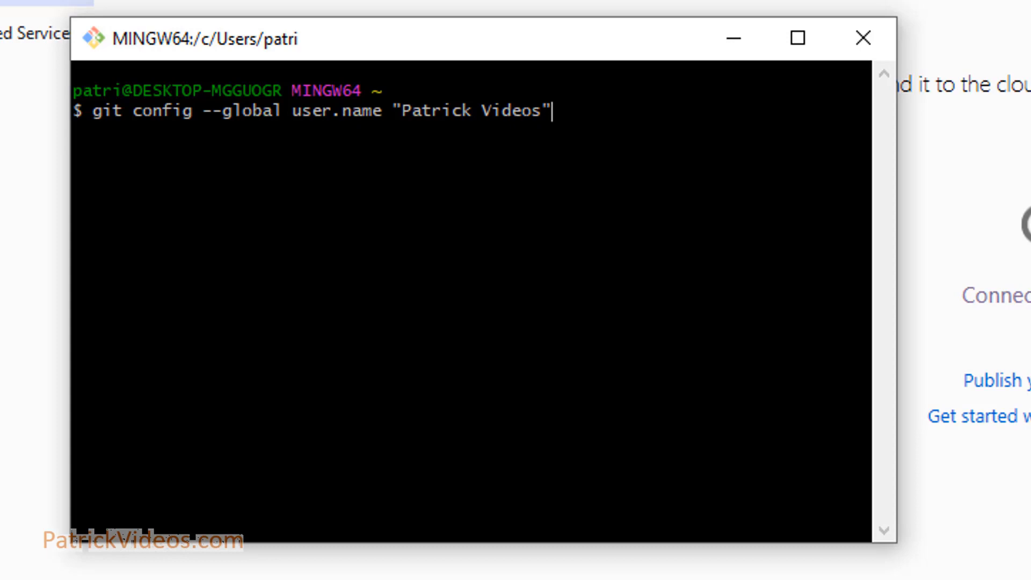
key(Return)
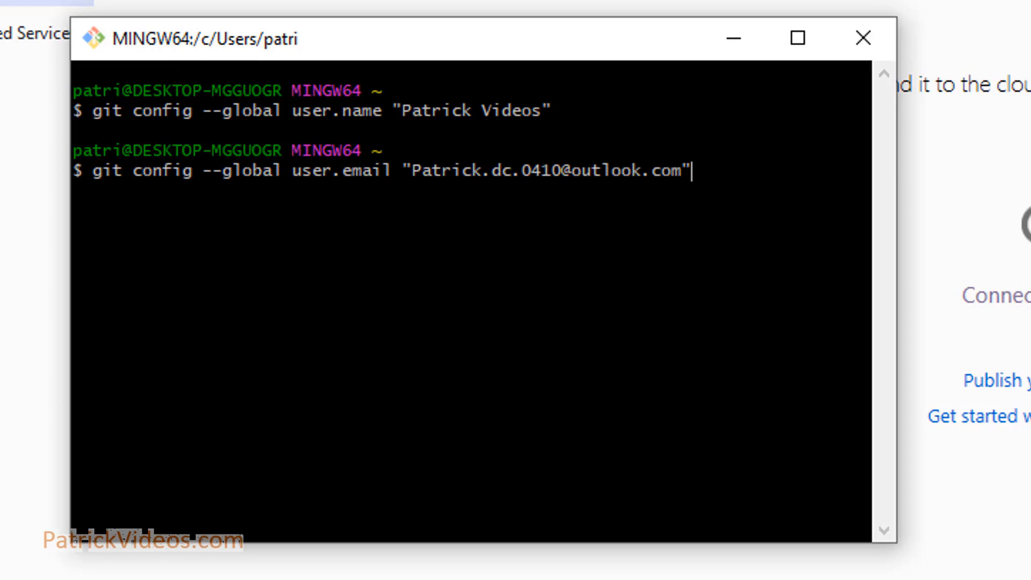
key(Return)
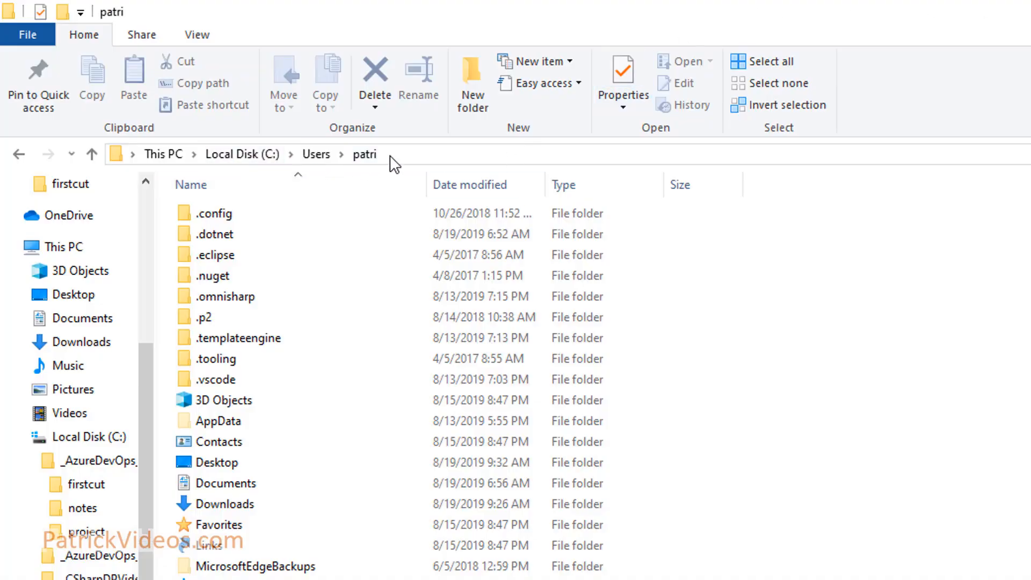
Open .gitconfig from the home folder in Notepad through Open with > More apps.
click(198, 547)
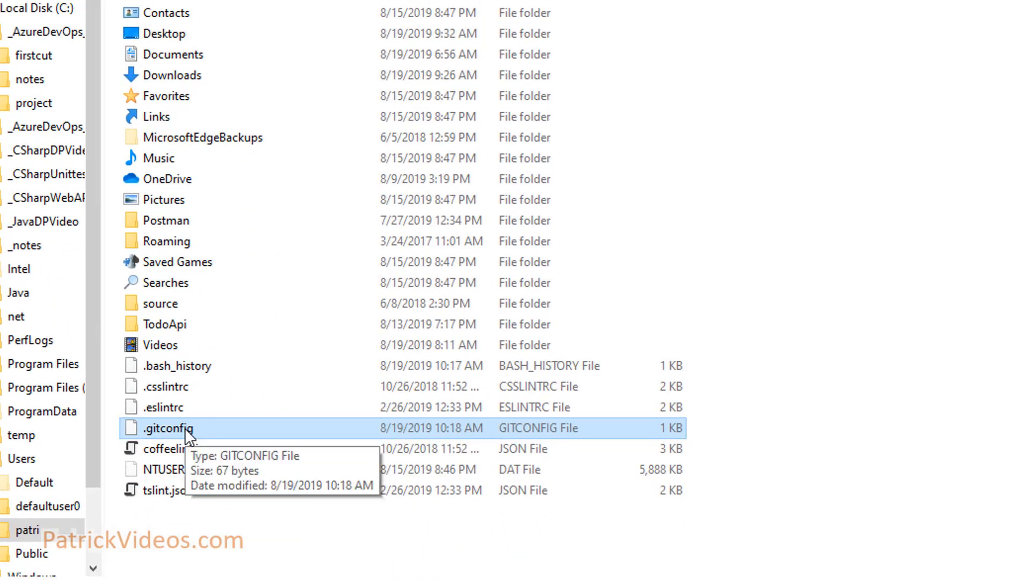
right_click(185, 428)
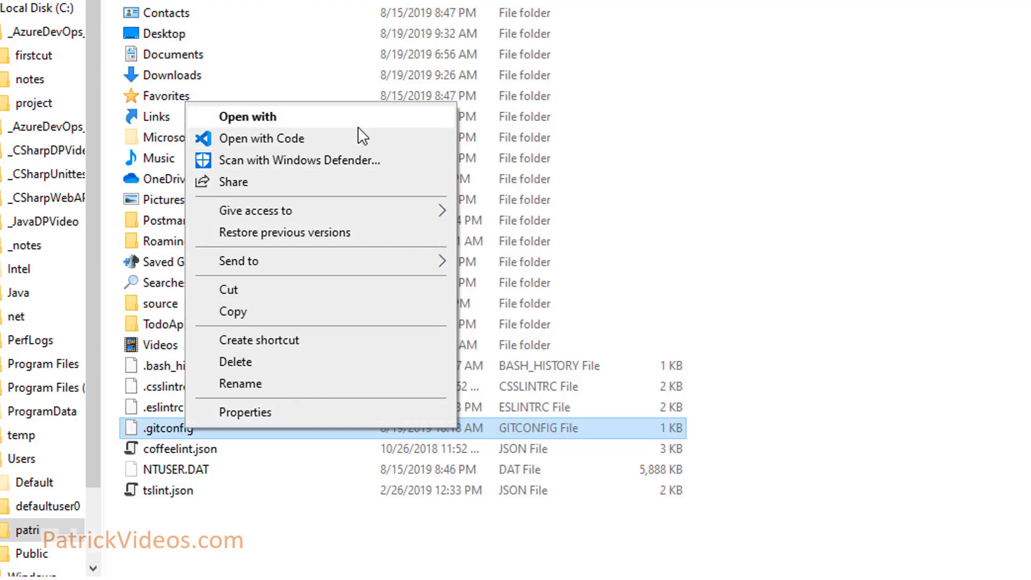
click(408, 122)
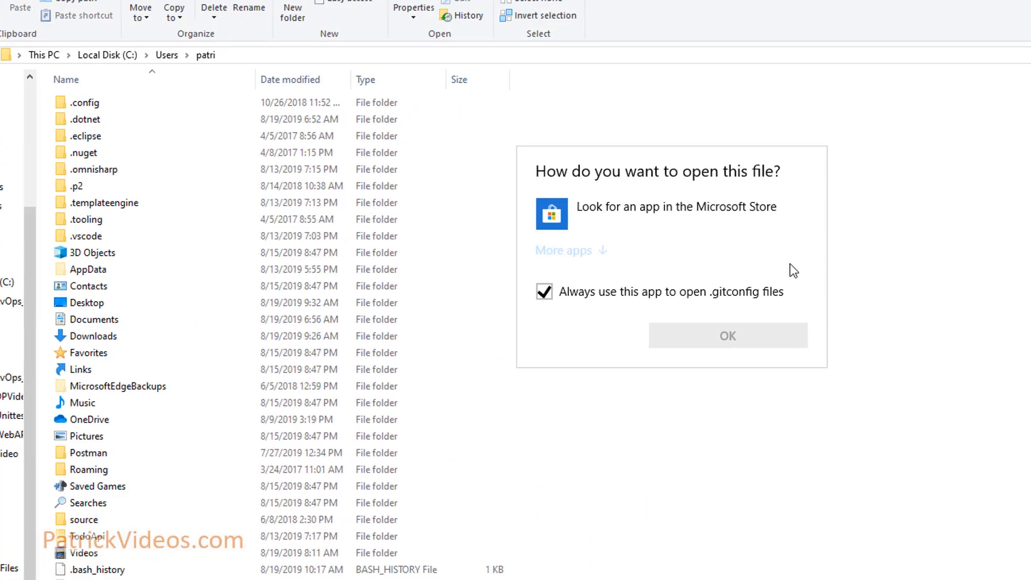
click(564, 250)
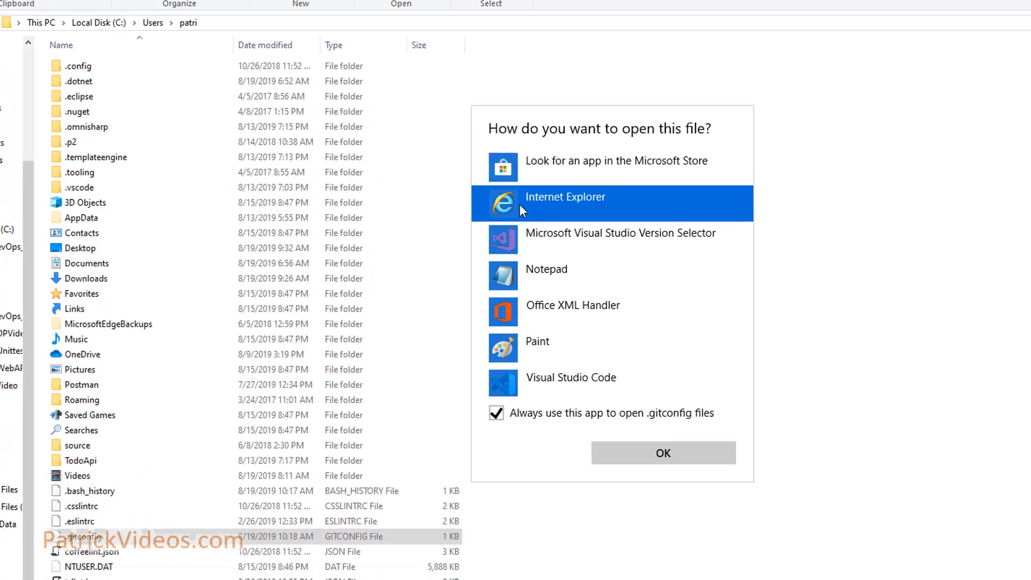
click(526, 249)
click(648, 429)
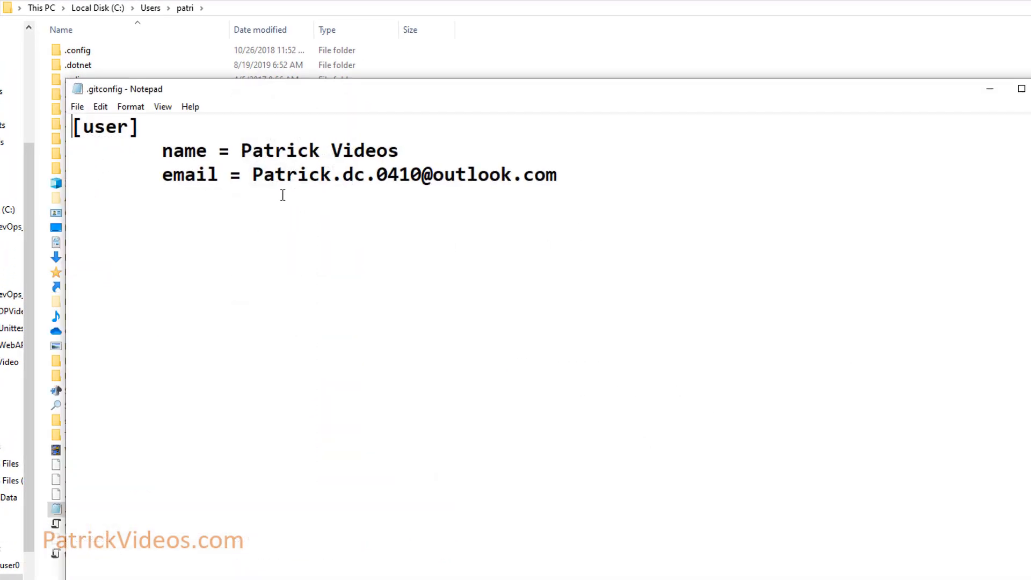
Remove the tab indentation before name and email, save, and begin a new line after email.
click(163, 145)
key(BackSpace)
click(161, 175)
key(BackSpace)
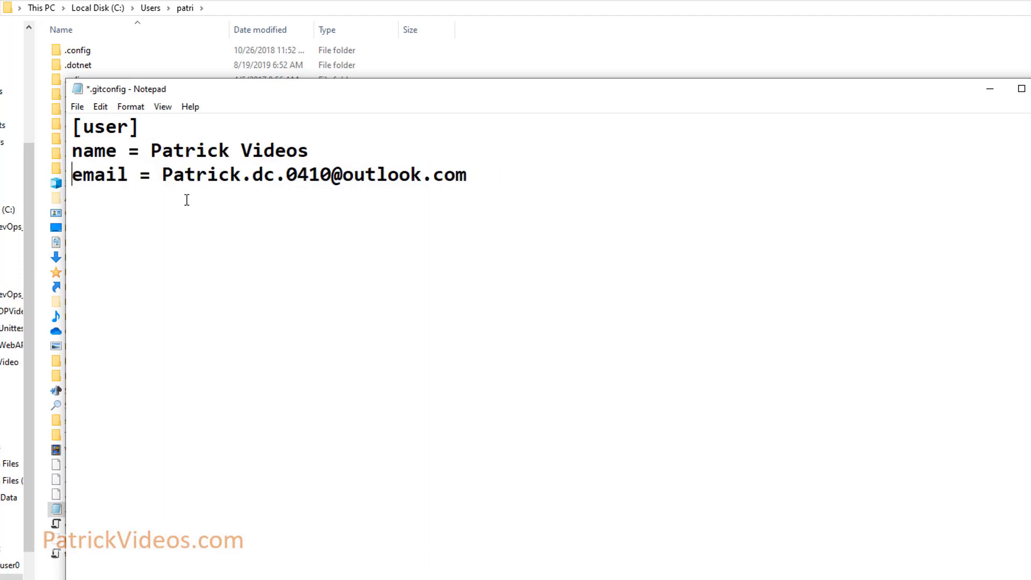
key(ctrl+s)
click(491, 178)
key(Return)
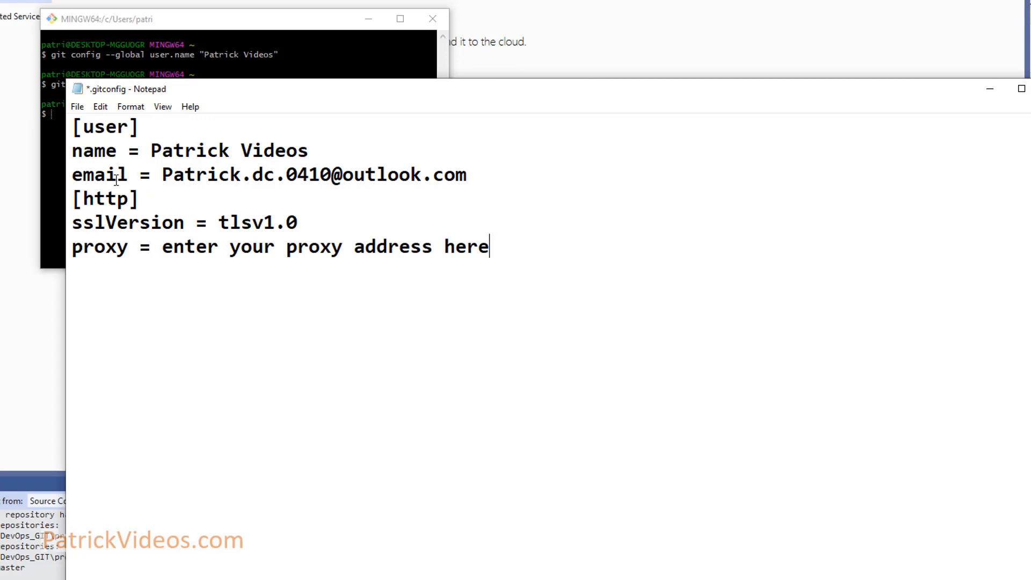
Select and delete the [http], sslVersion and proxy lines, then save .gitconfig.
drag(142, 199, 71, 202)
click(131, 247)
double_click(115, 225)
click(119, 222)
drag(161, 247, 486, 248)
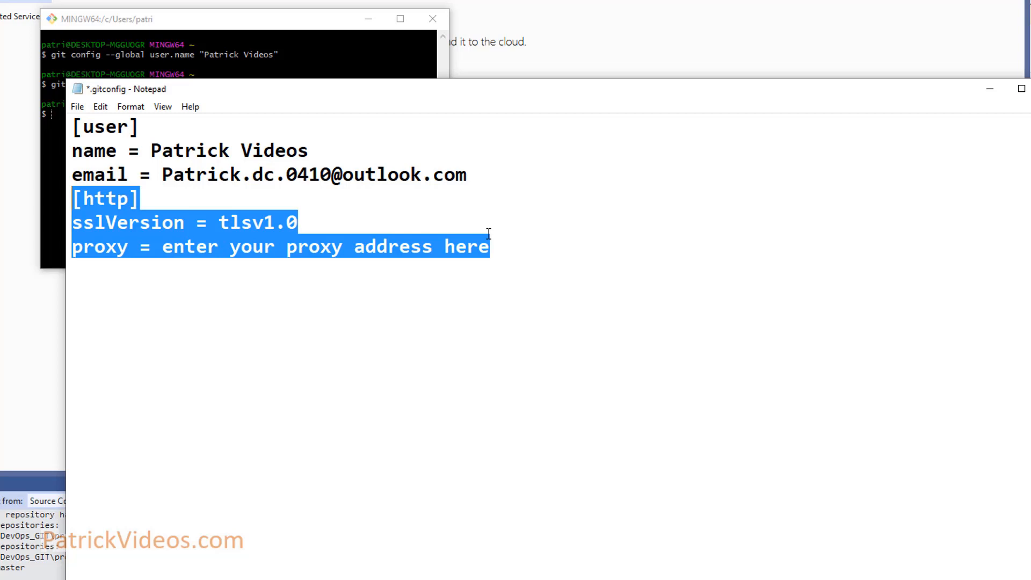
key(Delete)
key(ctrl+s)
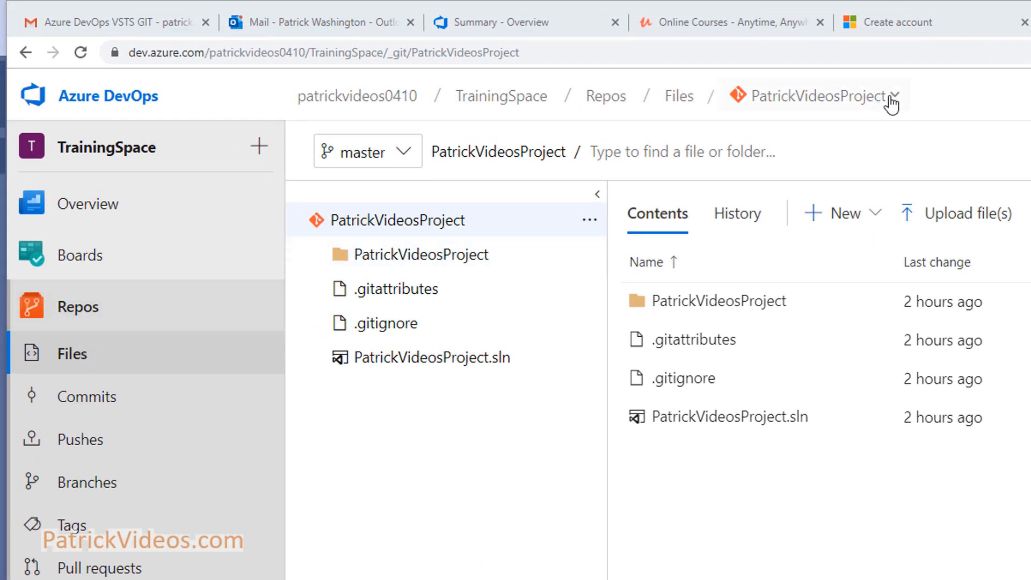
Go from Manage repositories to Security settings and view the Contributors group's members.
click(824, 100)
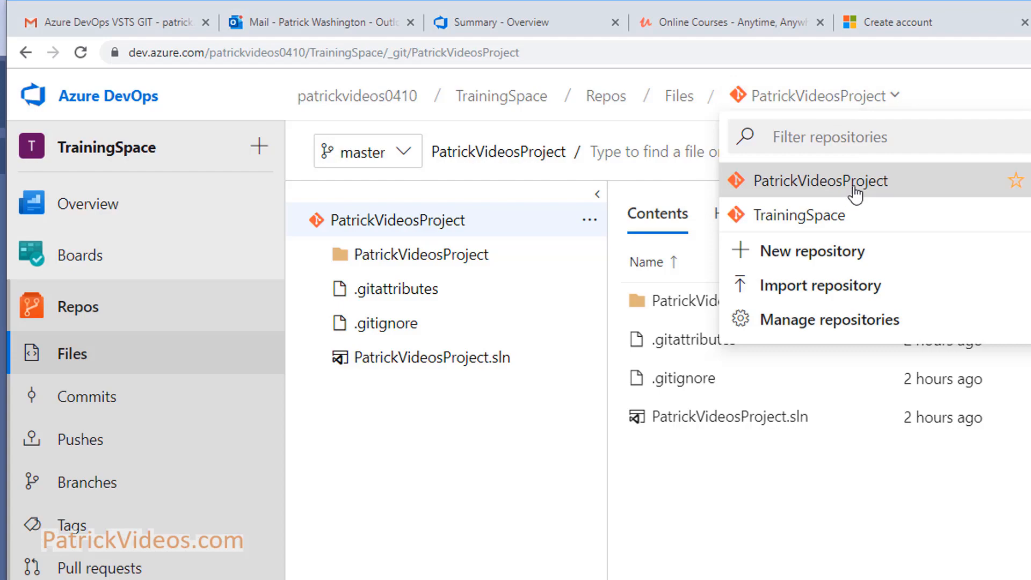
click(865, 330)
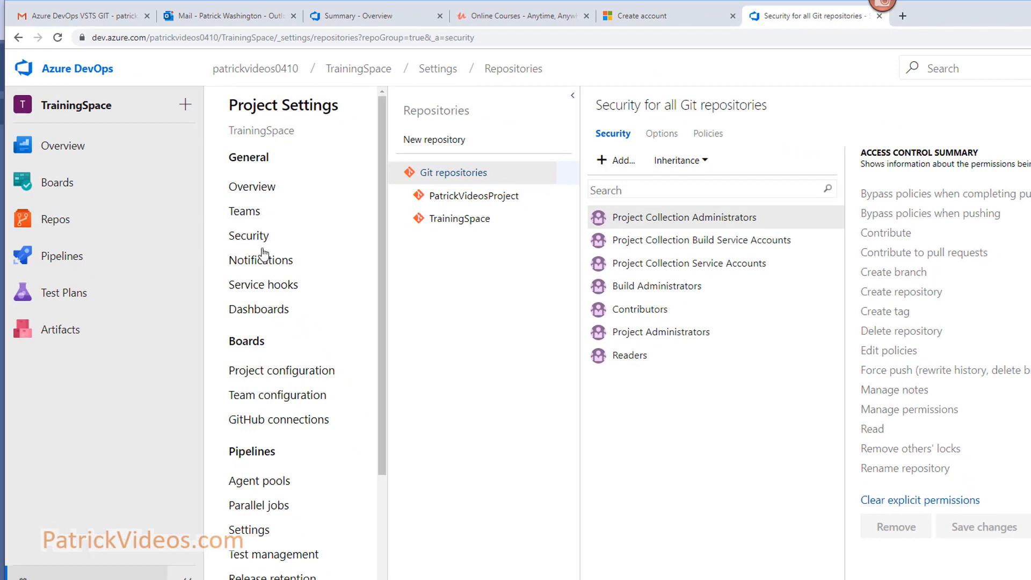
click(262, 245)
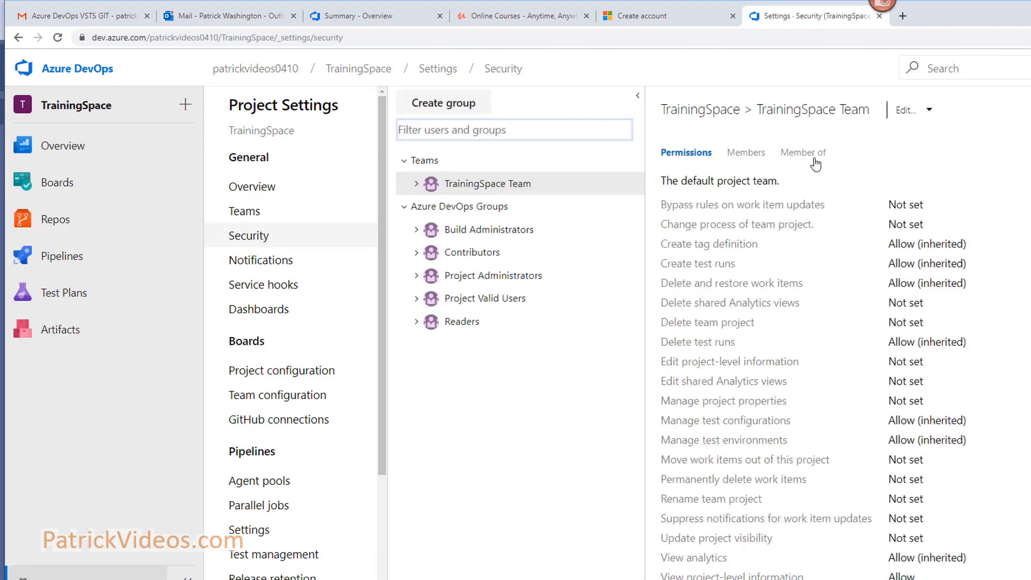
click(747, 154)
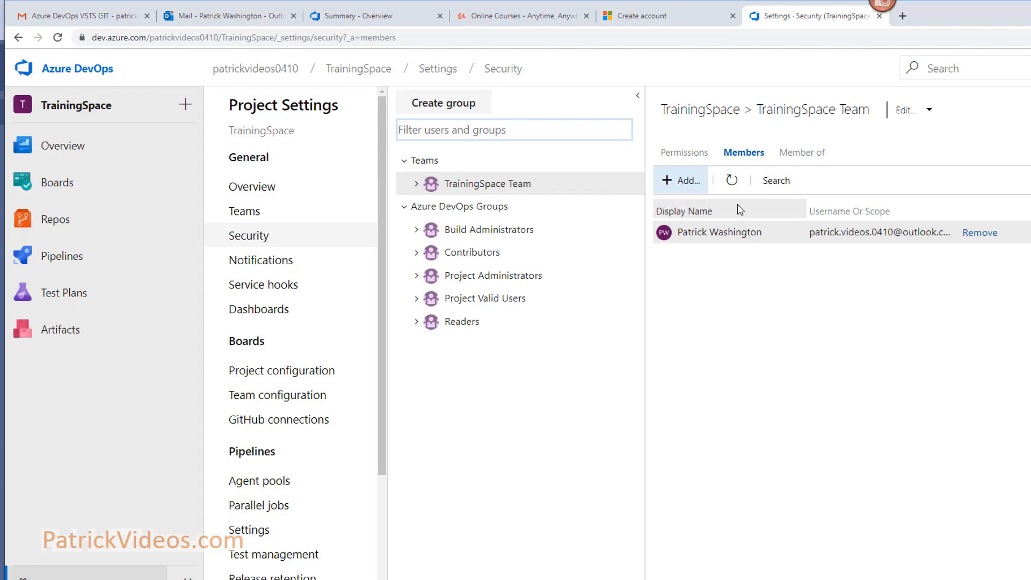
click(485, 259)
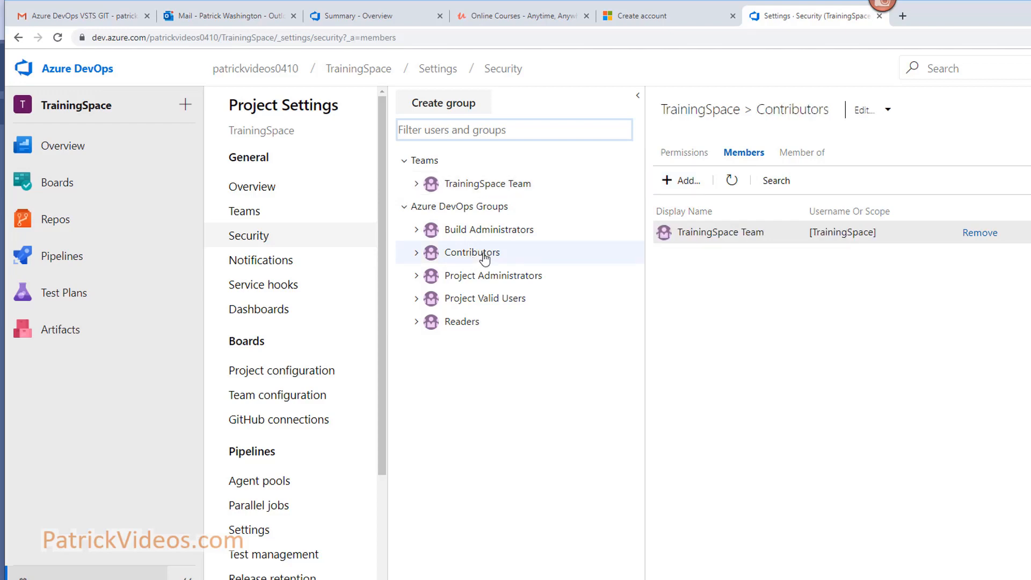
Cancel adding a Contributors member, check Project Administrators' members, then go to Teams.
click(680, 180)
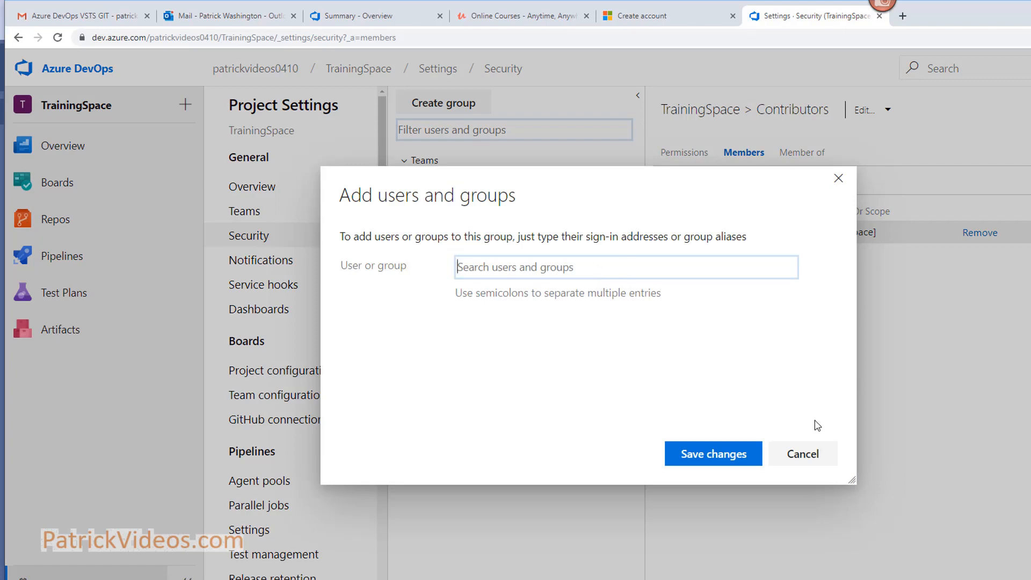
click(799, 456)
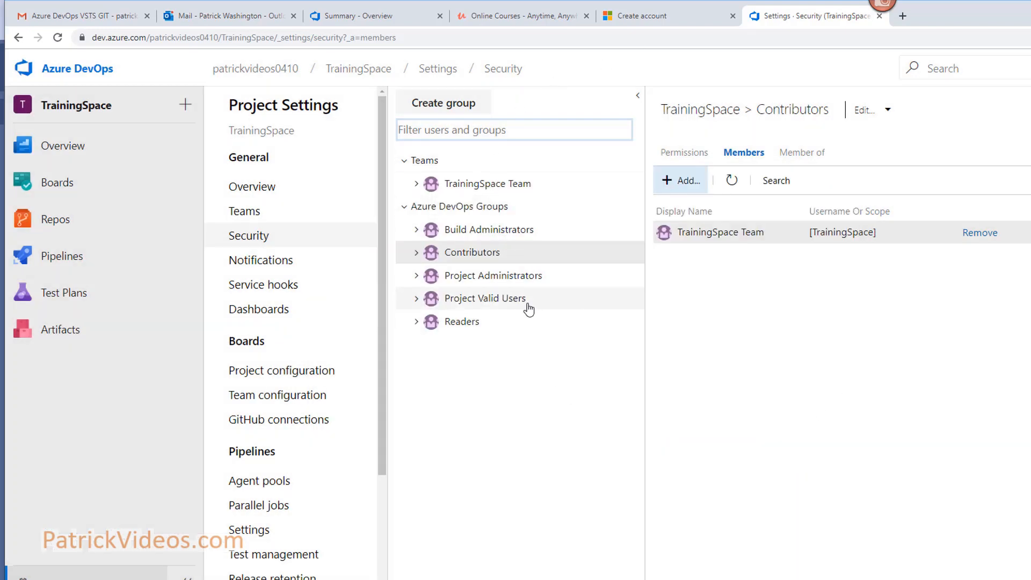
click(505, 284)
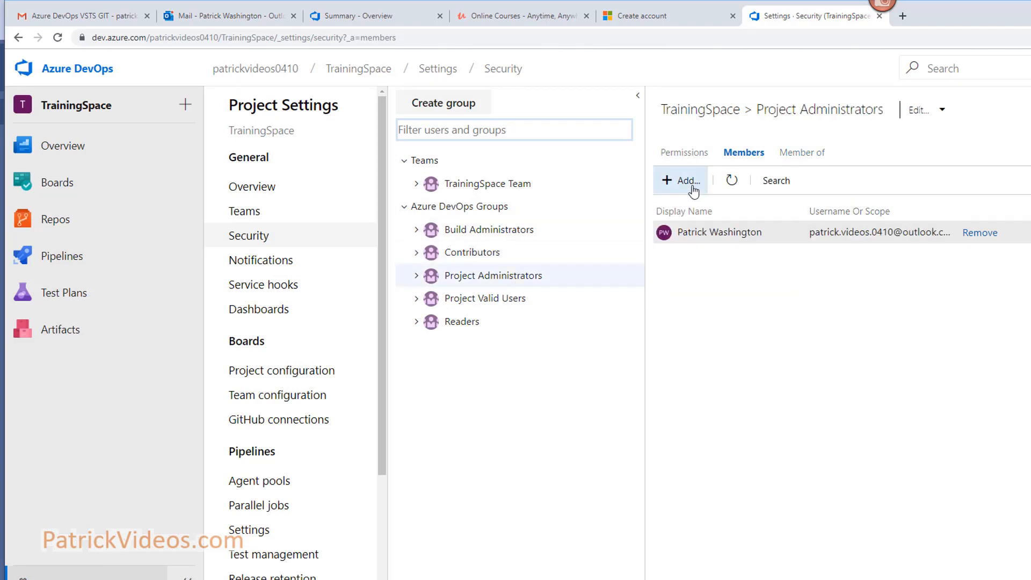
click(480, 259)
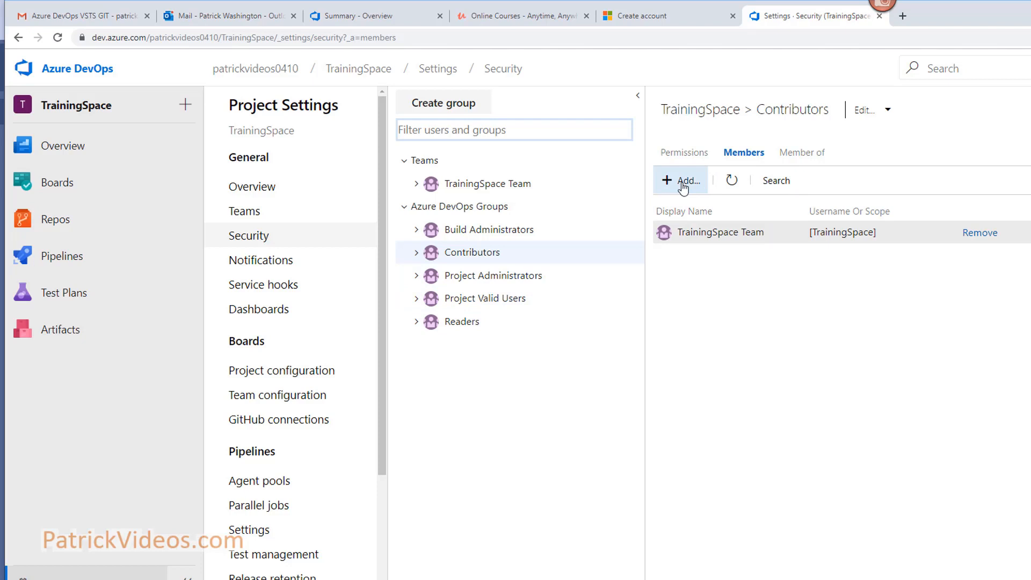
click(256, 219)
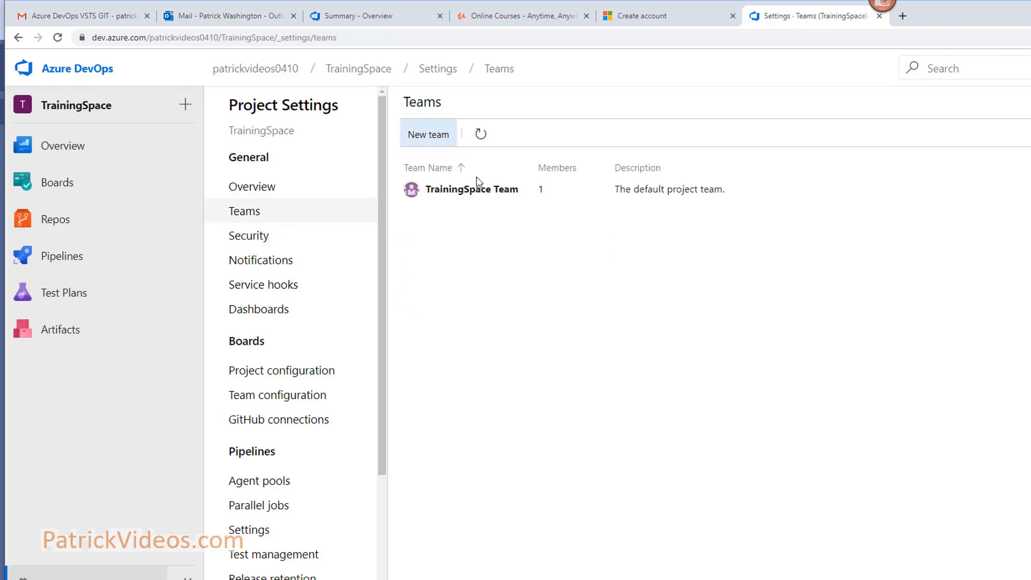
Add the user's e-mail address as a new member of TrainingSpace Team.
click(487, 190)
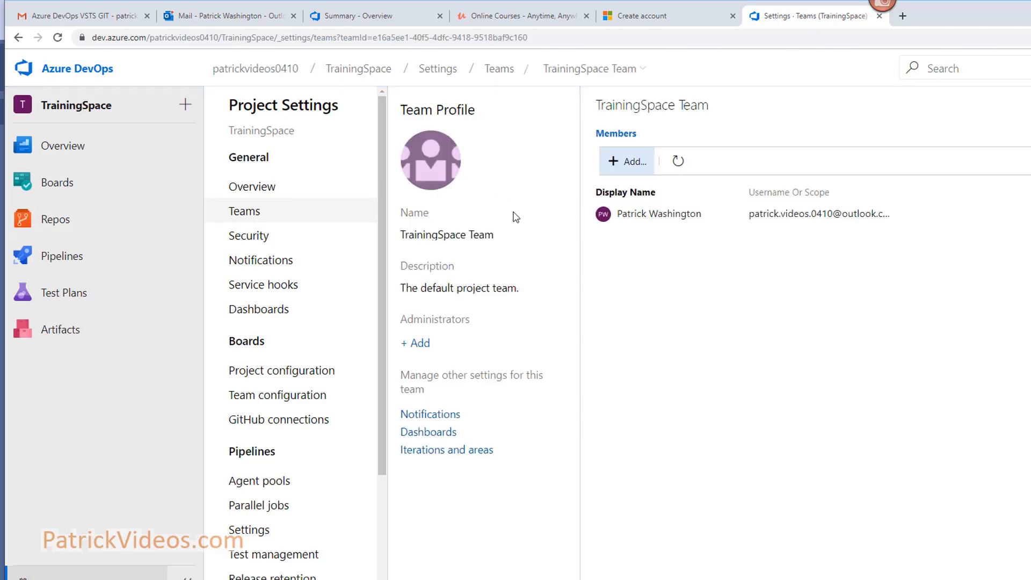
mouse_move(663, 220)
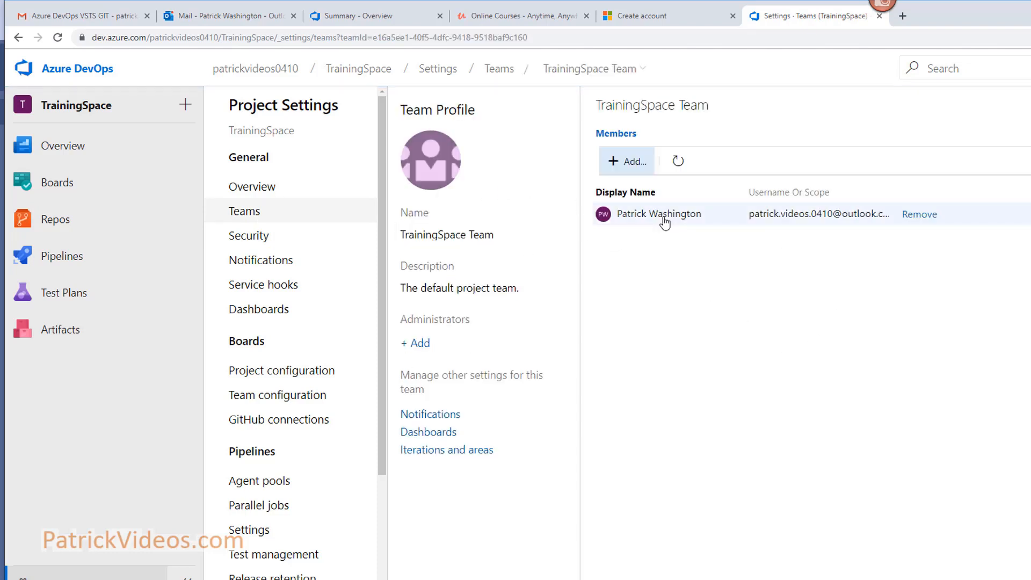
click(628, 161)
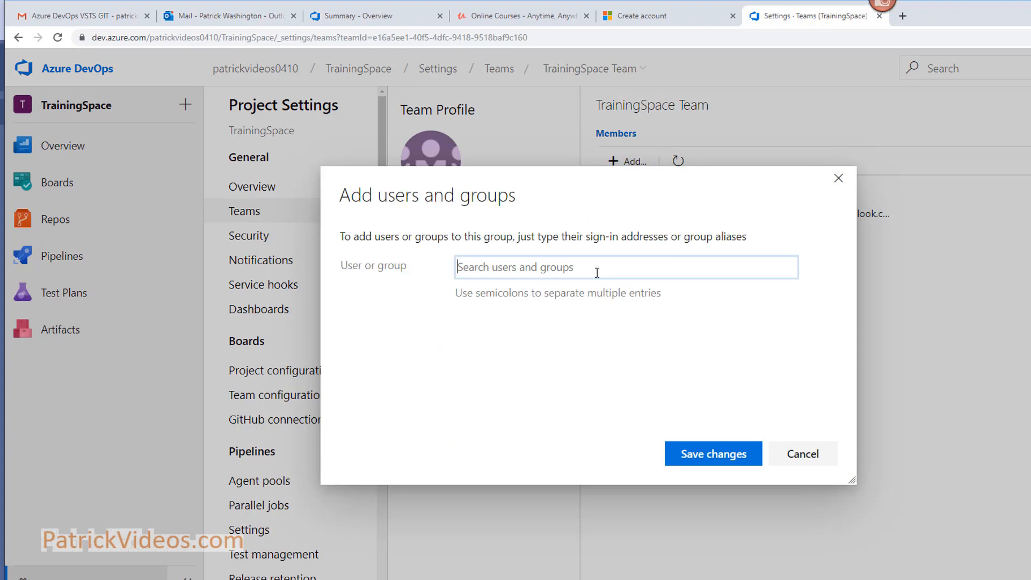
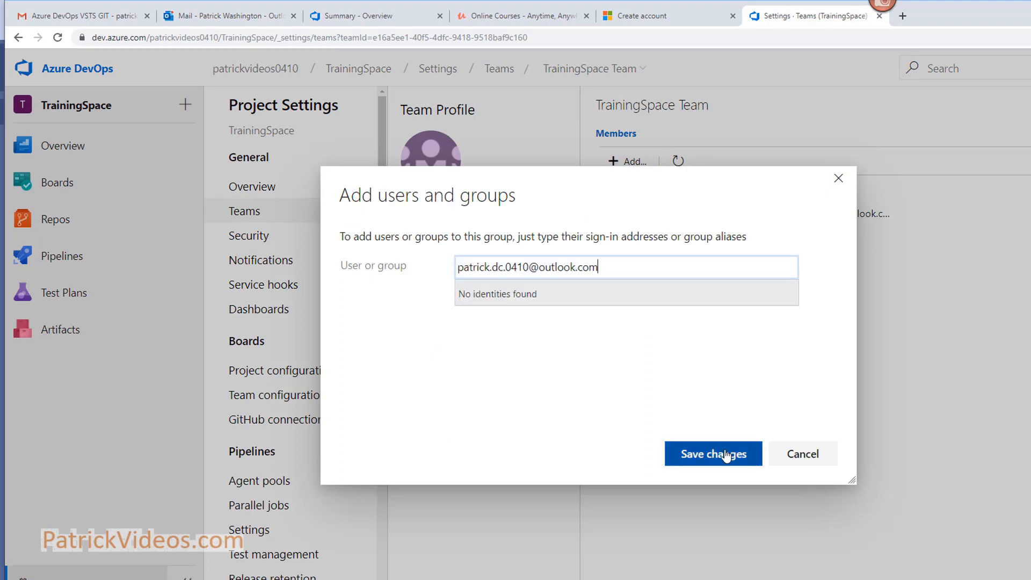
click(710, 454)
Open the project's Security settings under General.
drag(811, 197, 832, 197)
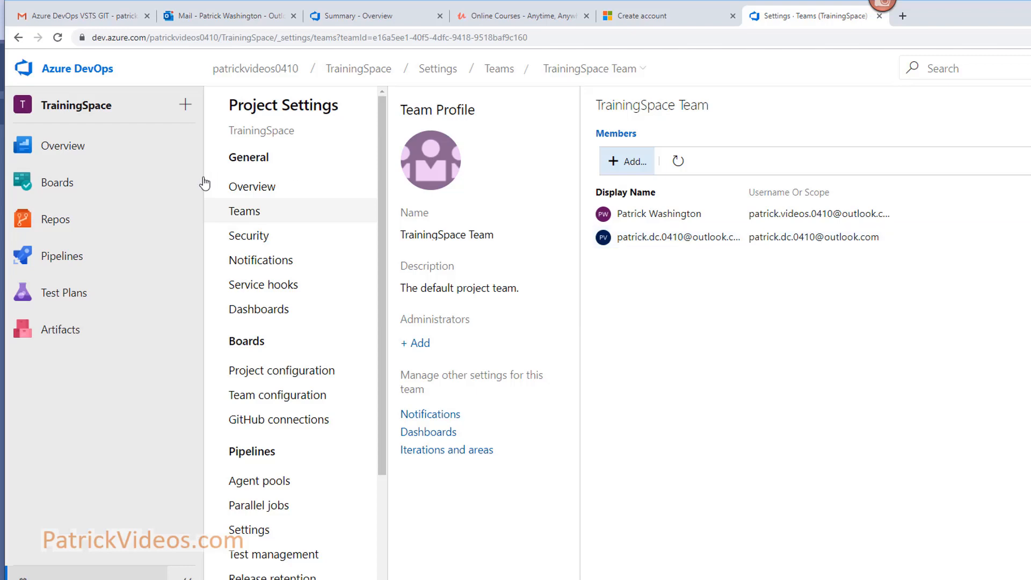
mouse_move(202, 184)
click(262, 239)
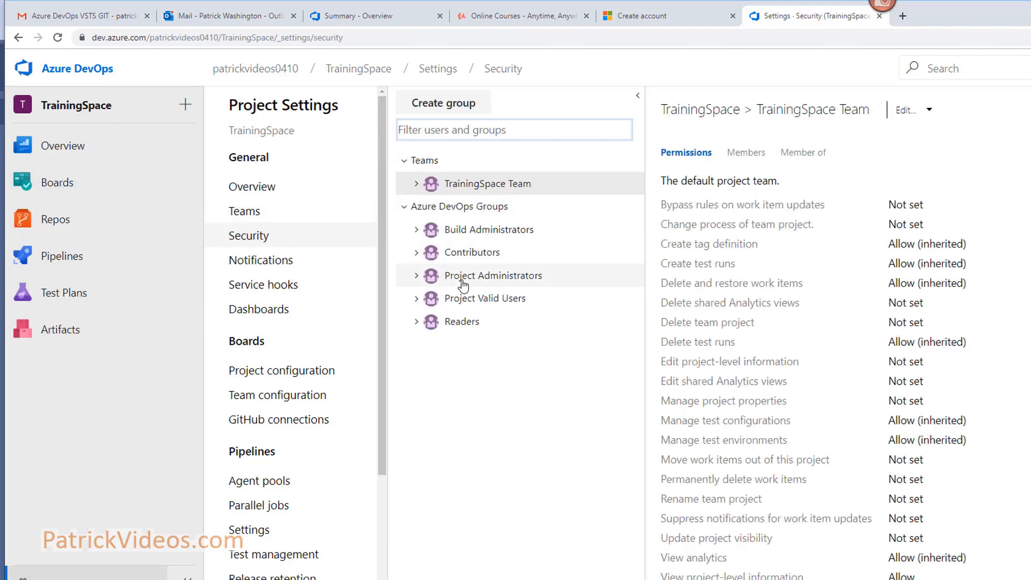
Check the Contributors and Project Administrators members, then open PatrickVideosProject's Branches list.
click(476, 260)
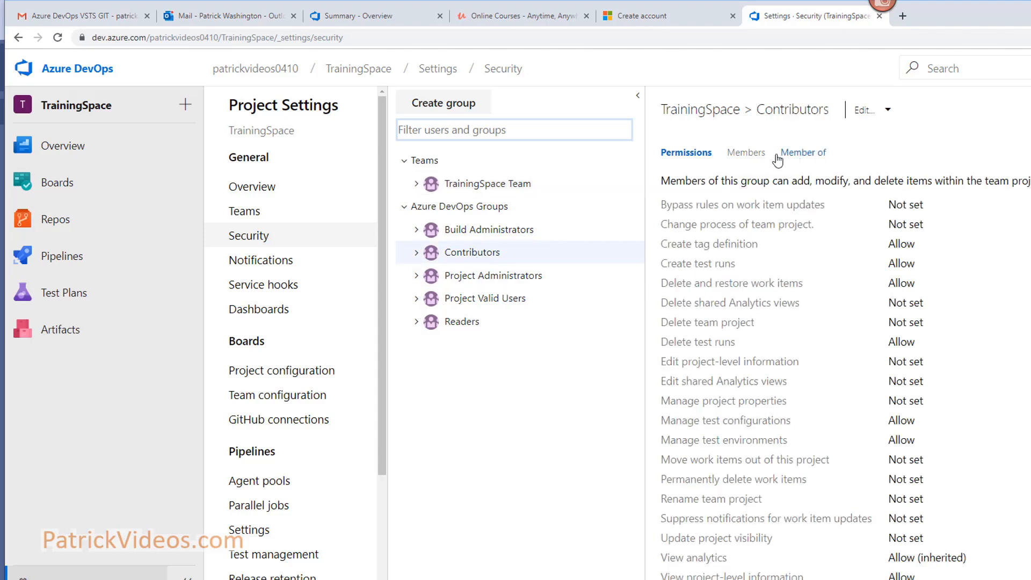
click(757, 155)
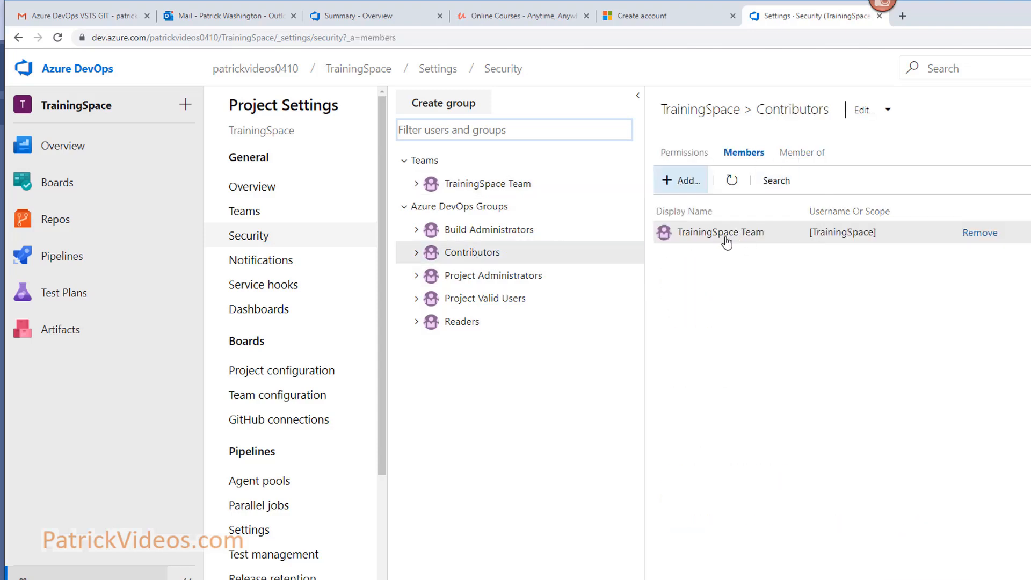
click(482, 276)
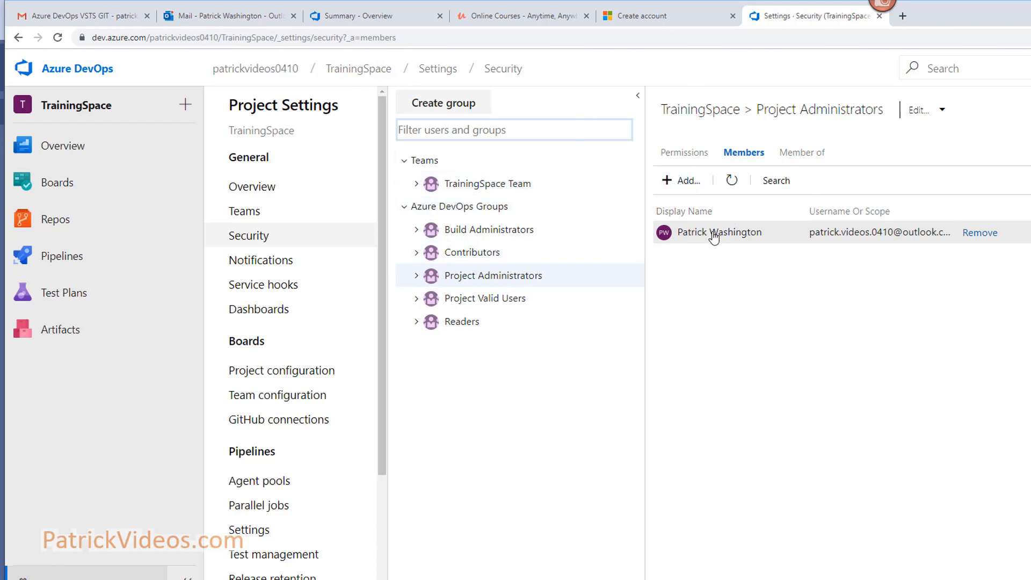
click(363, 81)
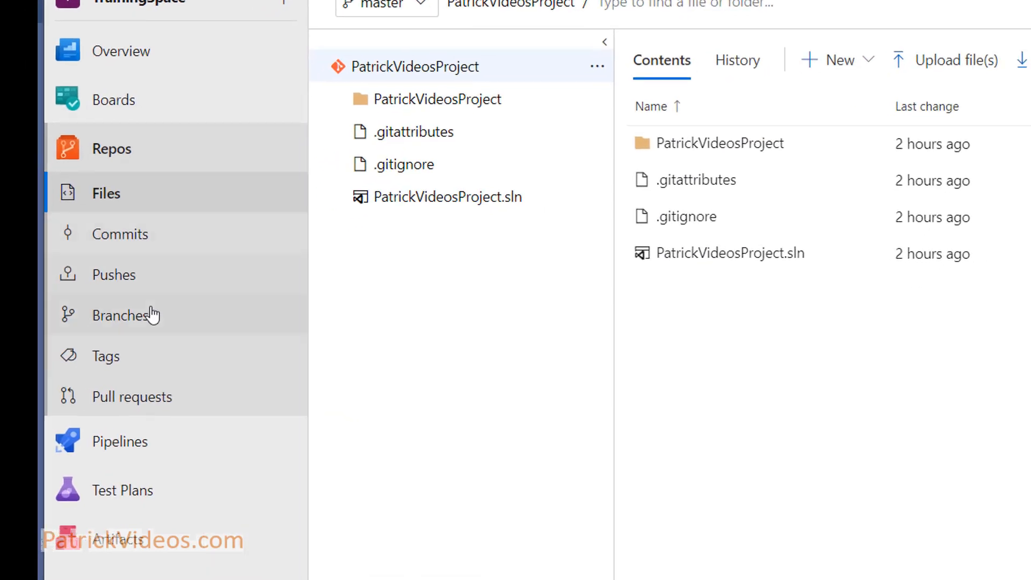
click(152, 316)
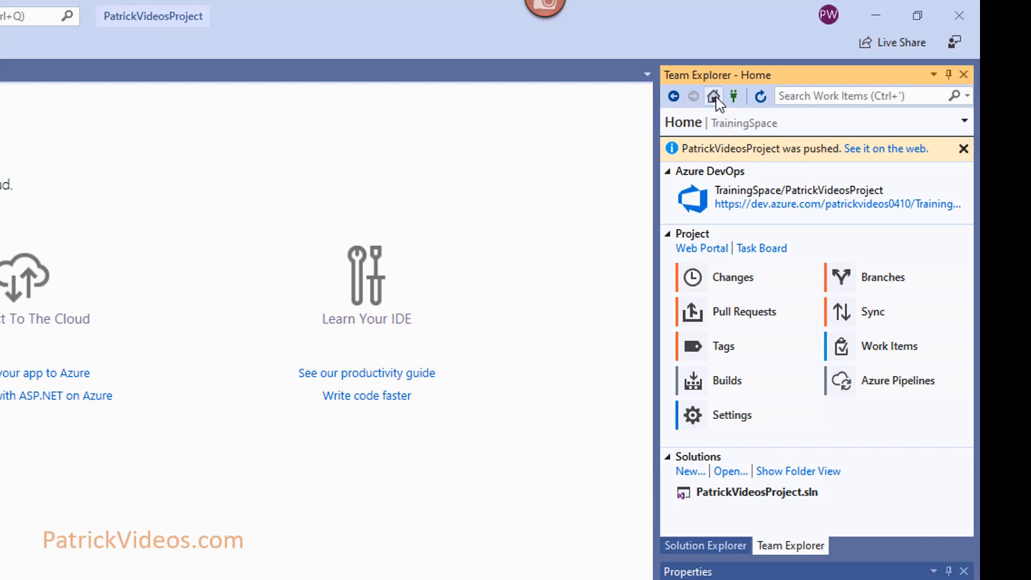
Open Team Explorer's Branches page and expand remotes/origin to show master tracking origin/master.
click(900, 279)
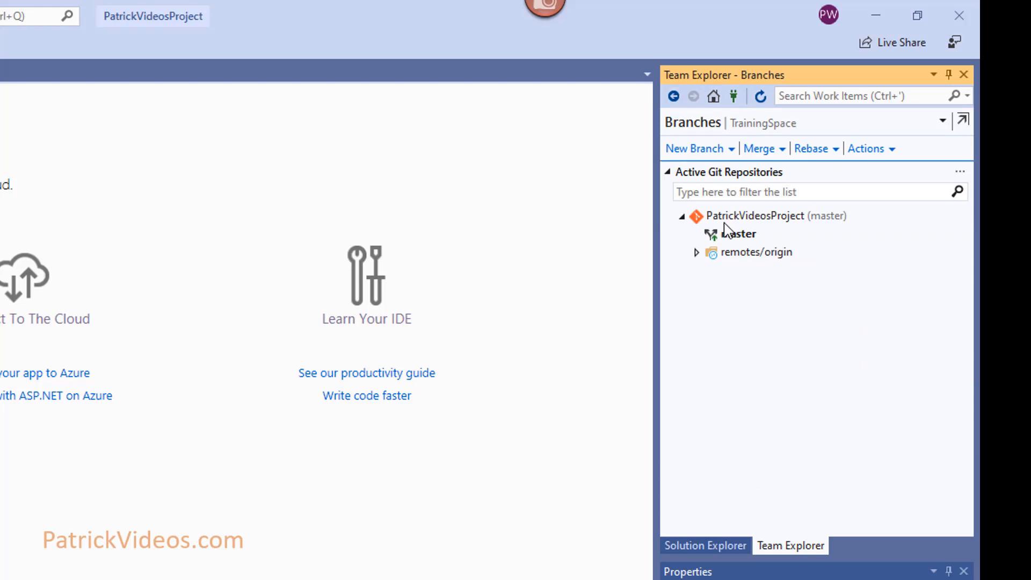
click(697, 253)
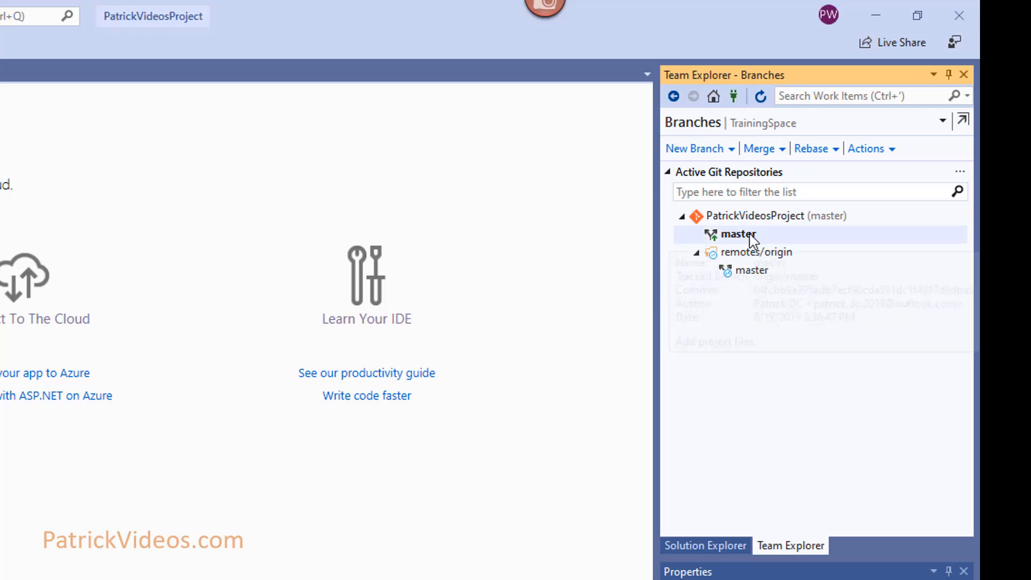
mouse_move(752, 240)
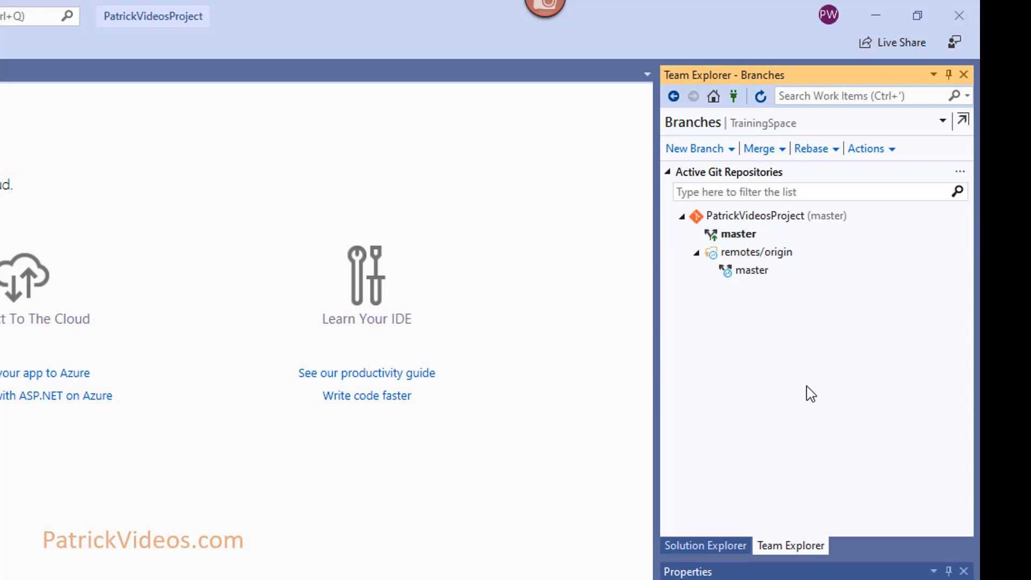
mouse_move(783, 240)
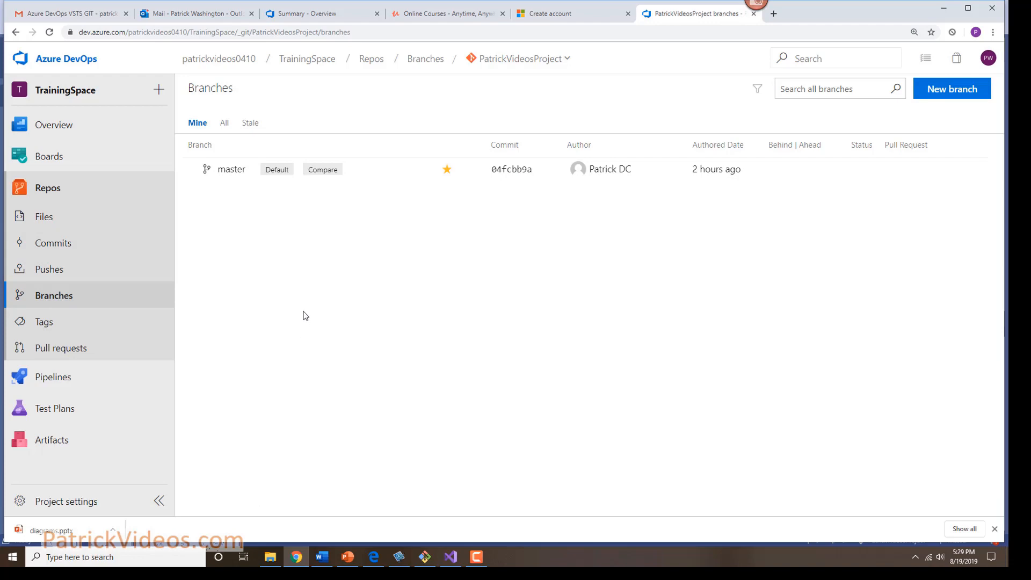
click(451, 557)
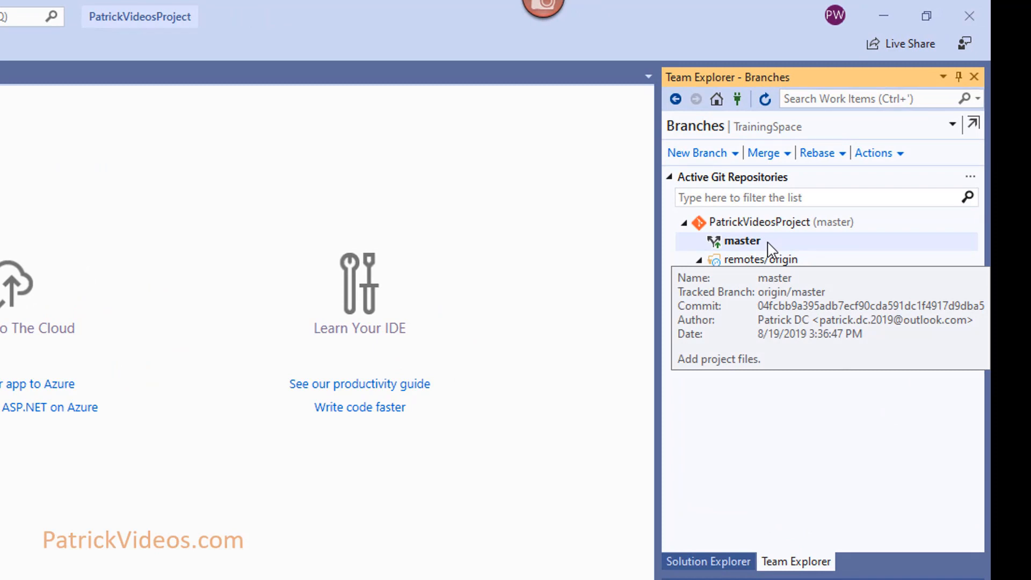
Choose New Local Branch From… on master to create user_story_01.
right_click(795, 245)
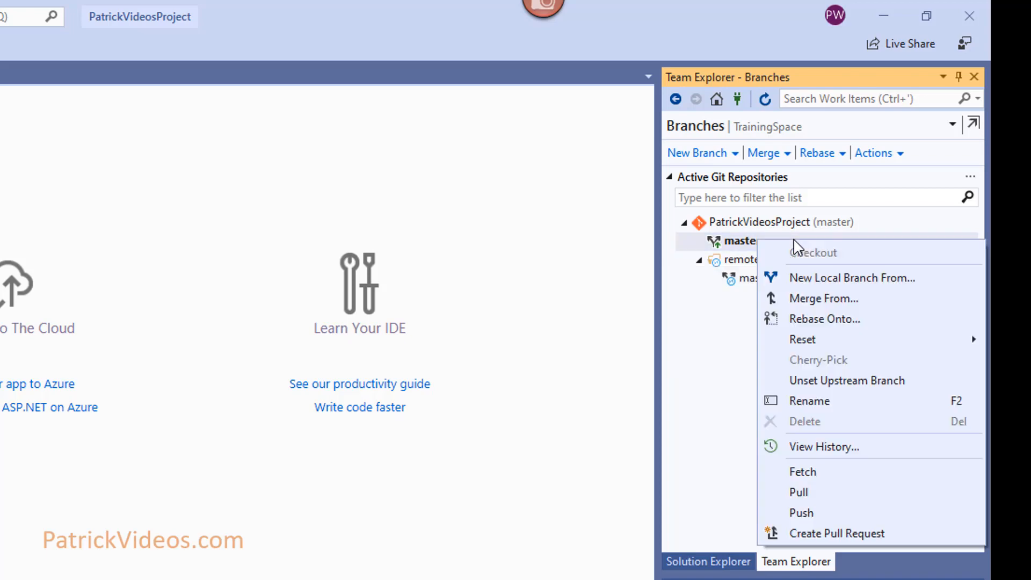
click(860, 239)
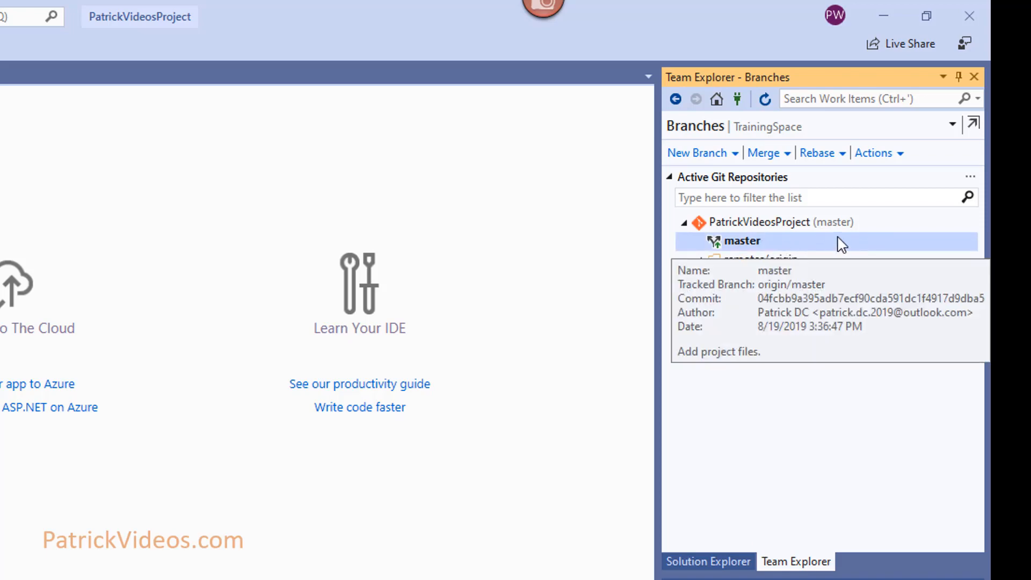
right_click(840, 242)
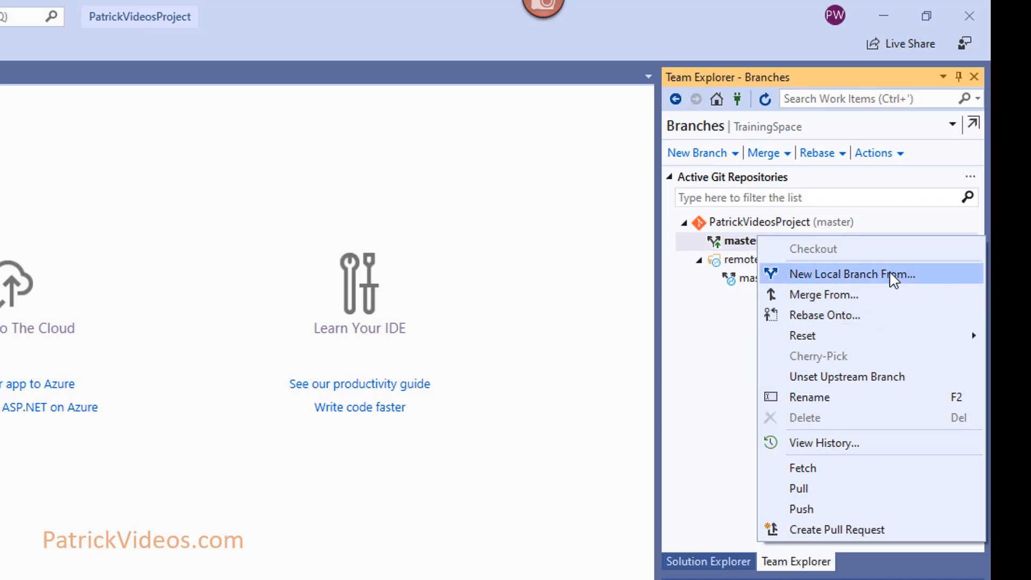
click(906, 277)
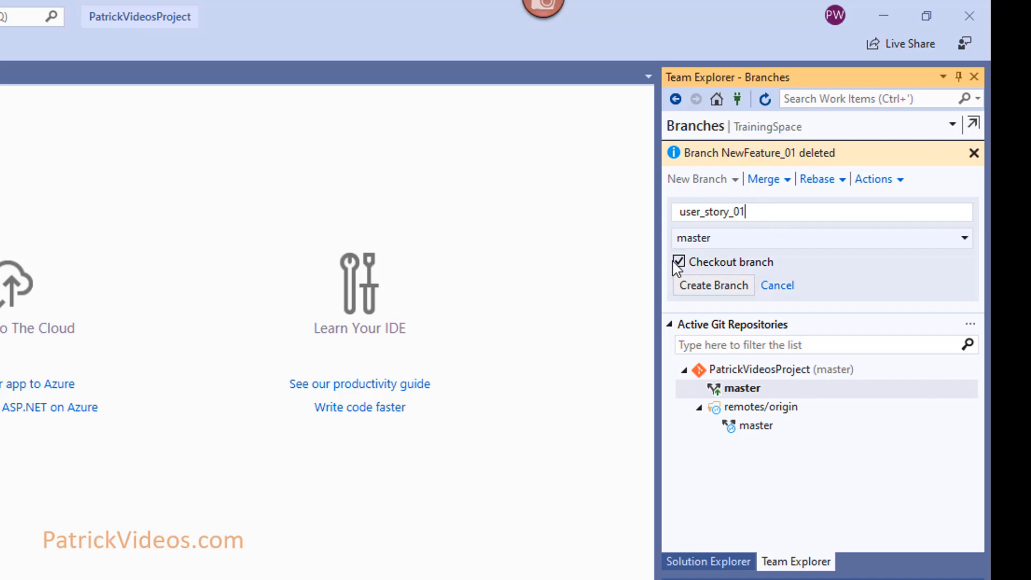
Create and check out the user_story_01 branch, then return to Team Explorer's branch list.
click(732, 287)
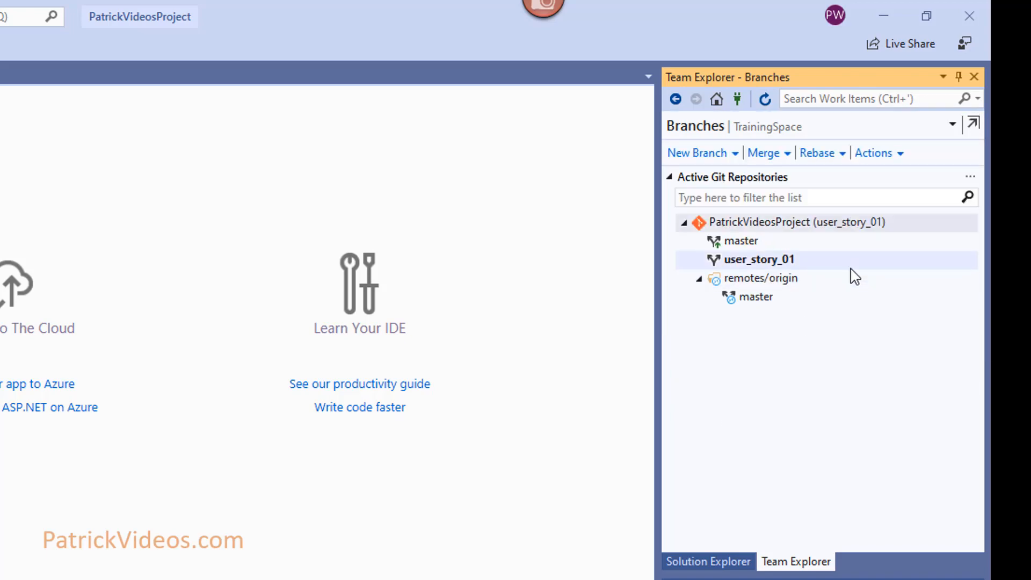
mouse_move(821, 263)
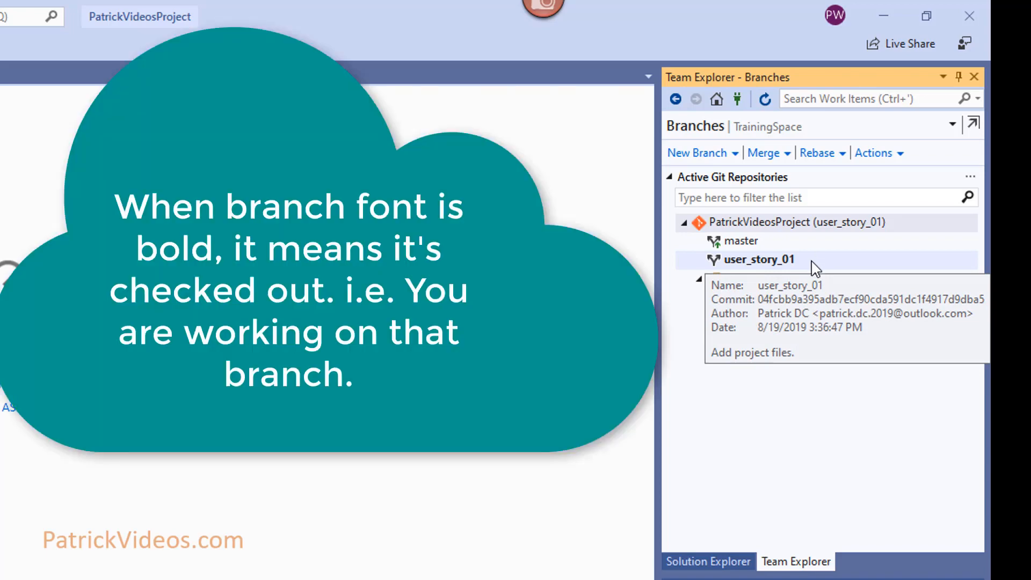
click(710, 562)
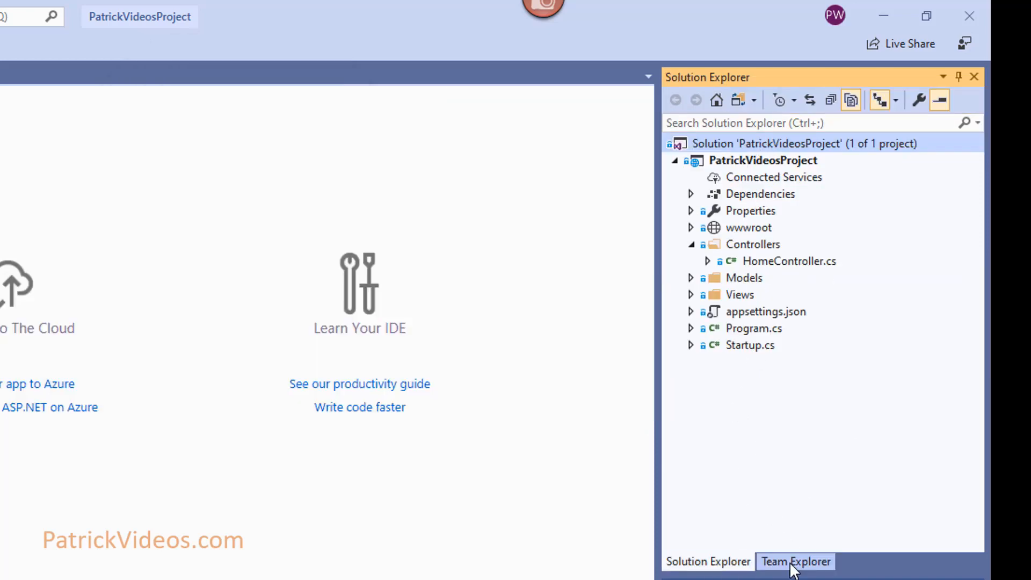
click(792, 562)
mouse_move(764, 265)
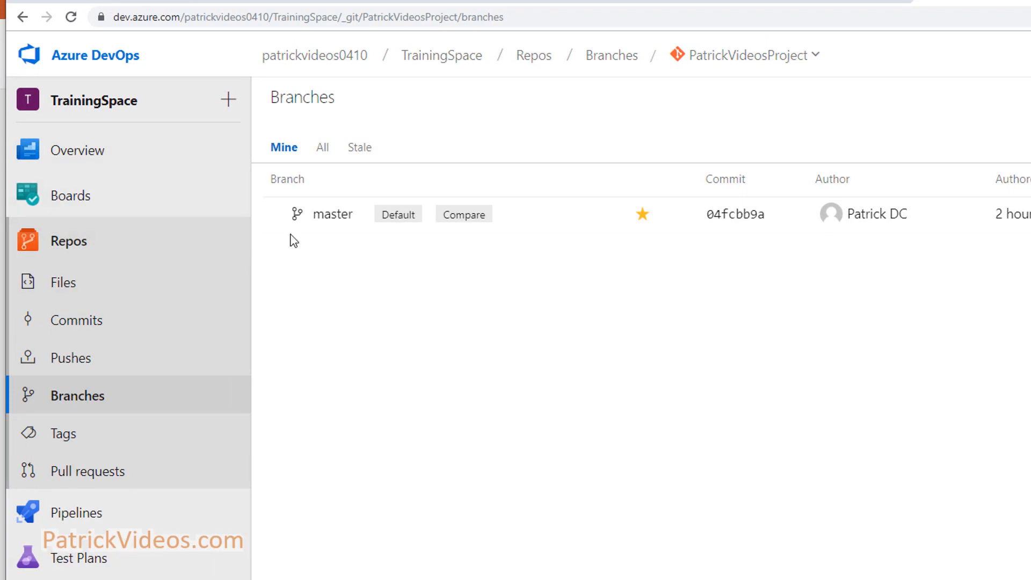
Open the master branch's files in Azure DevOps and expand the PatrickVideosProject folder.
click(317, 216)
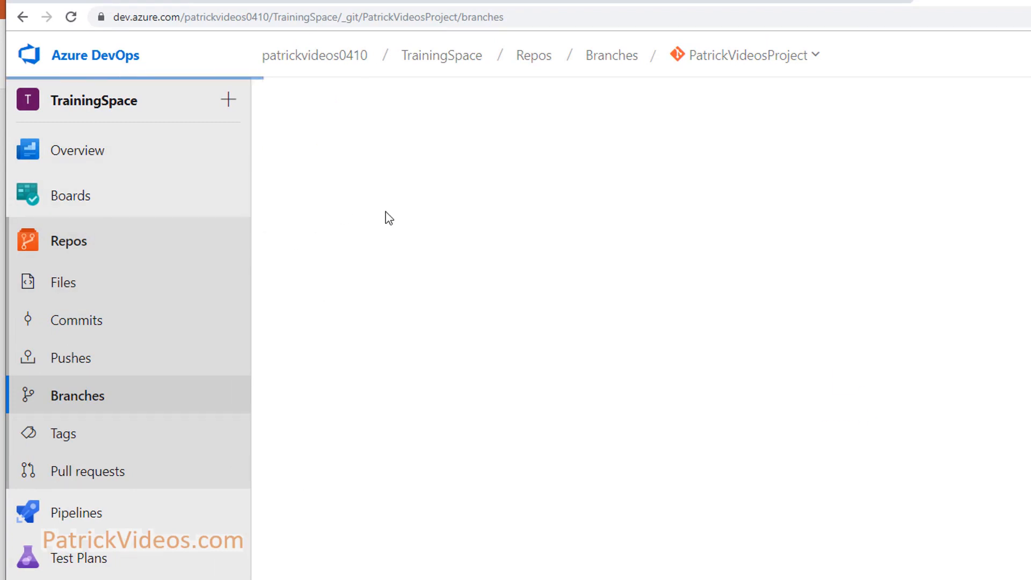
click(86, 403)
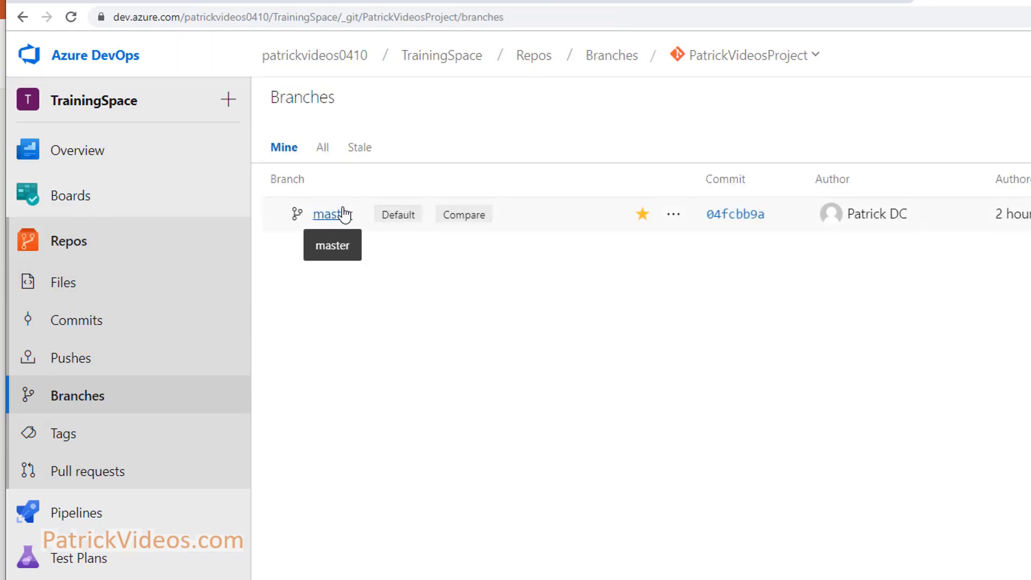
click(333, 214)
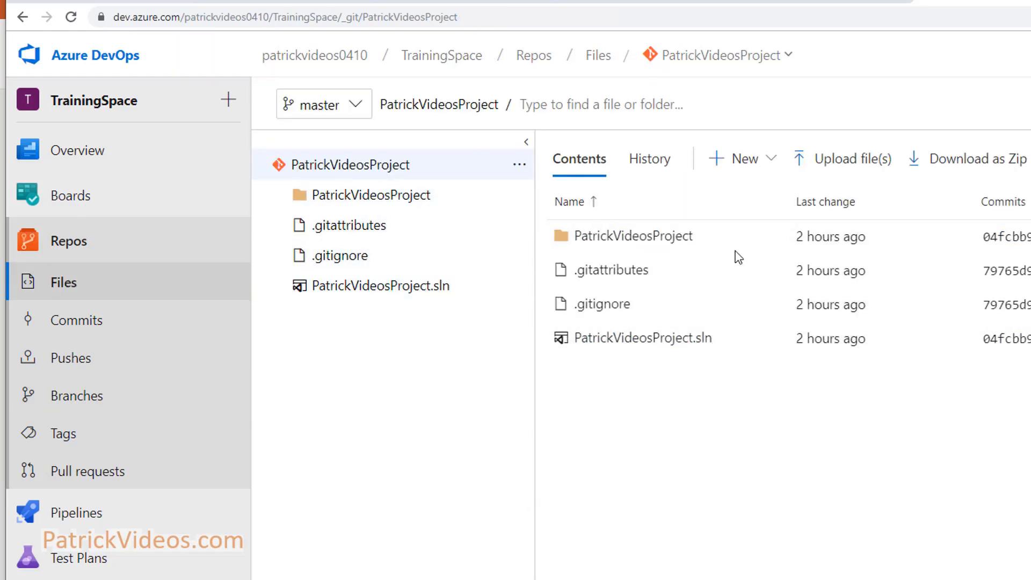
click(281, 197)
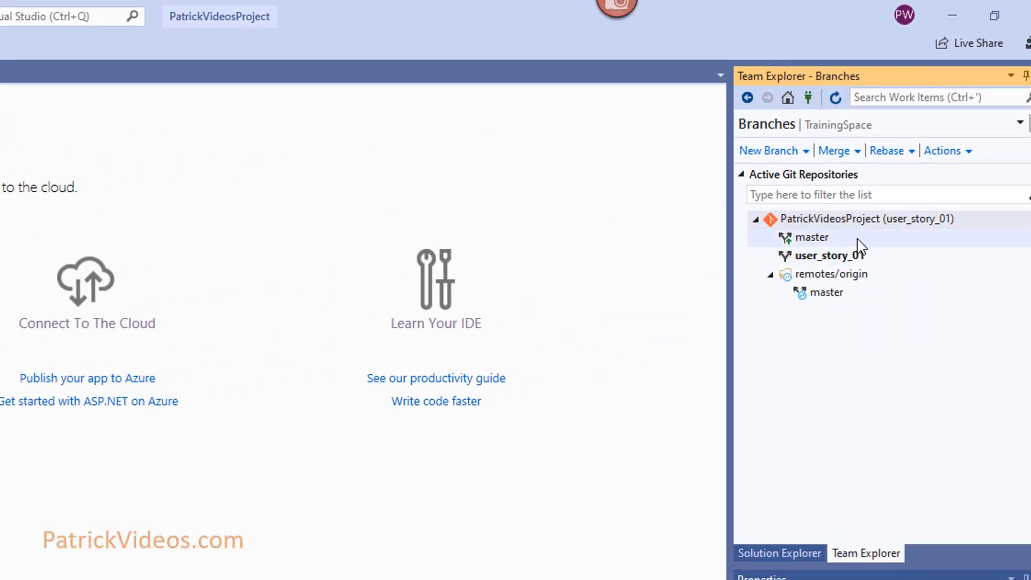
right_click(858, 242)
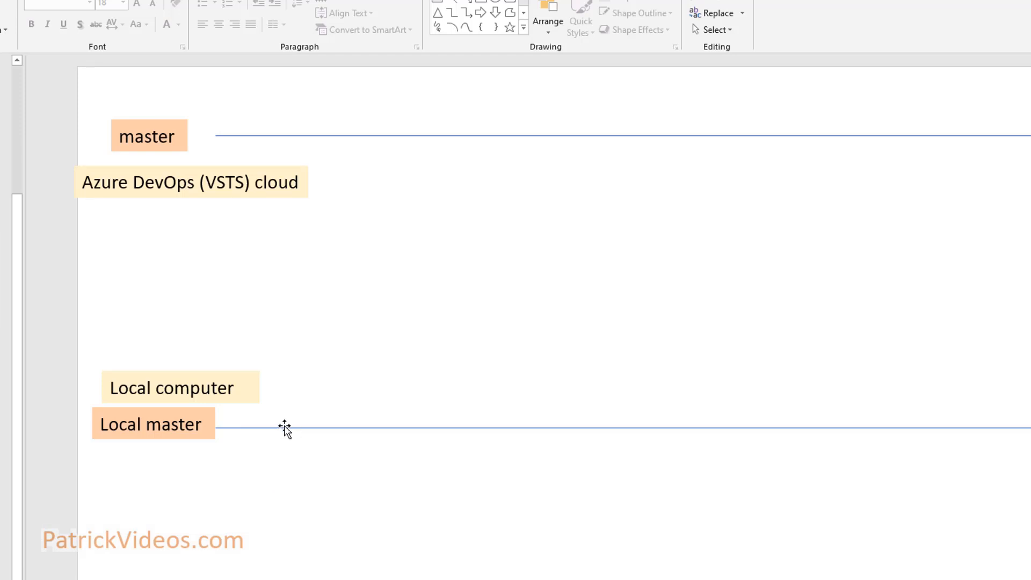
Restore the branch line, connector and Branch user_story_01 label on the diagram.
key(ctrl+z)
key(ctrl+z)
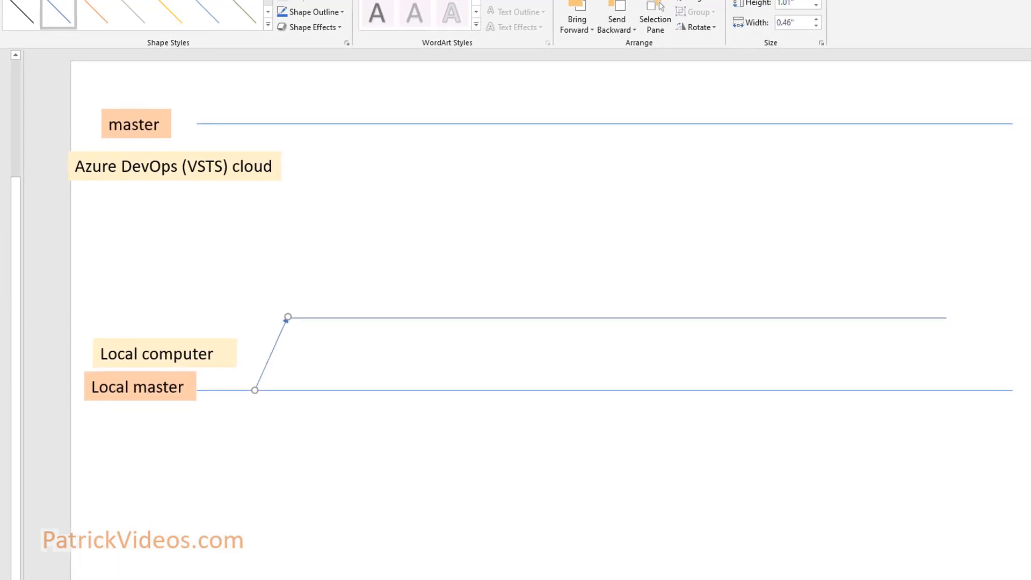
key(ctrl+z)
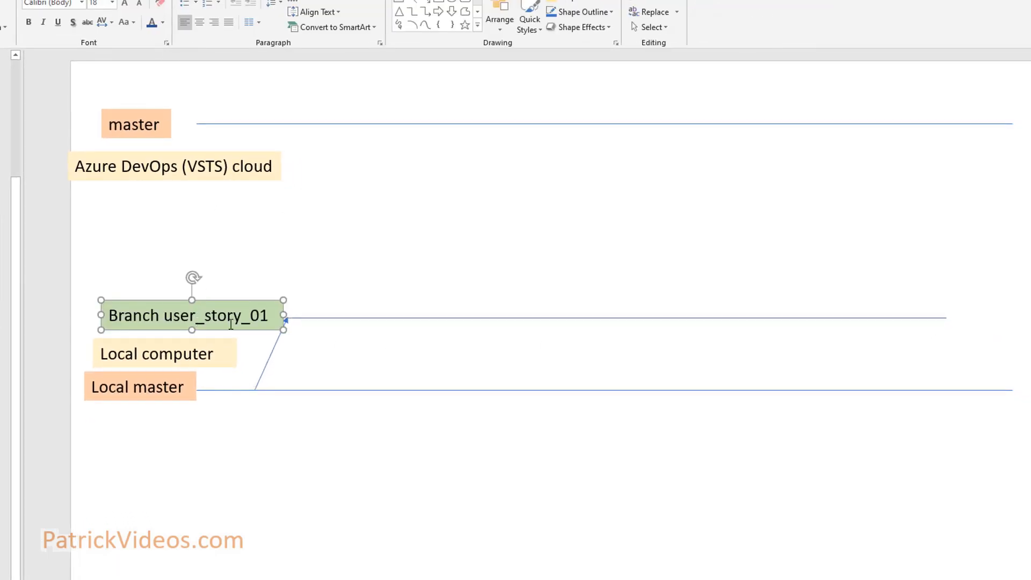
click(245, 320)
click(250, 454)
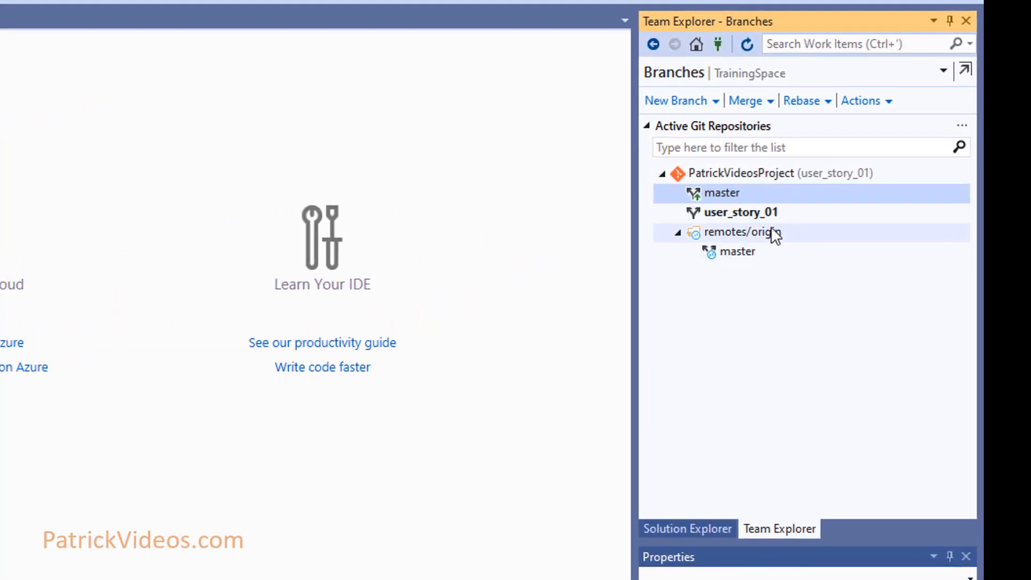
Switch the working branch back to master and check the project files.
click(766, 212)
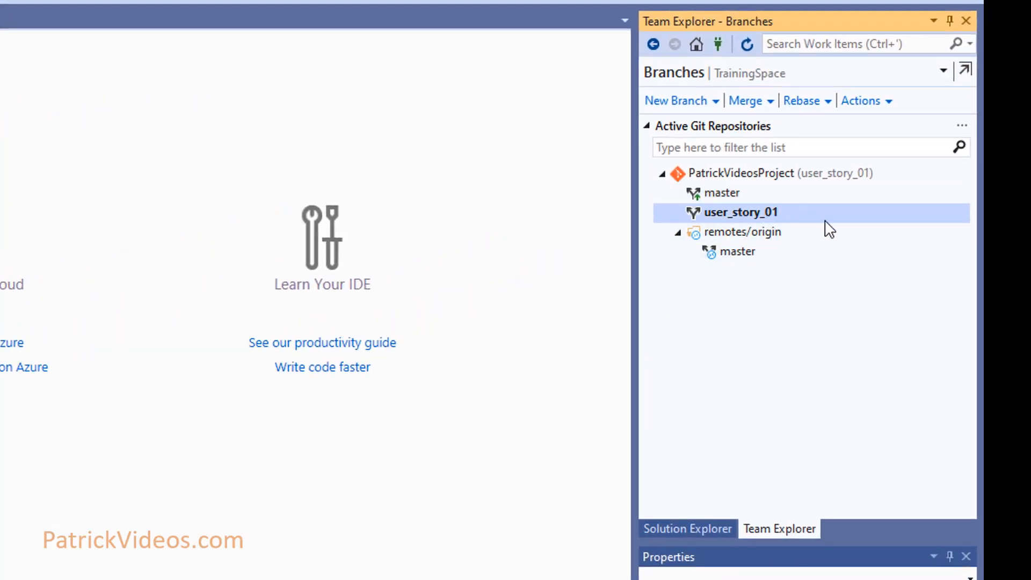
mouse_move(790, 210)
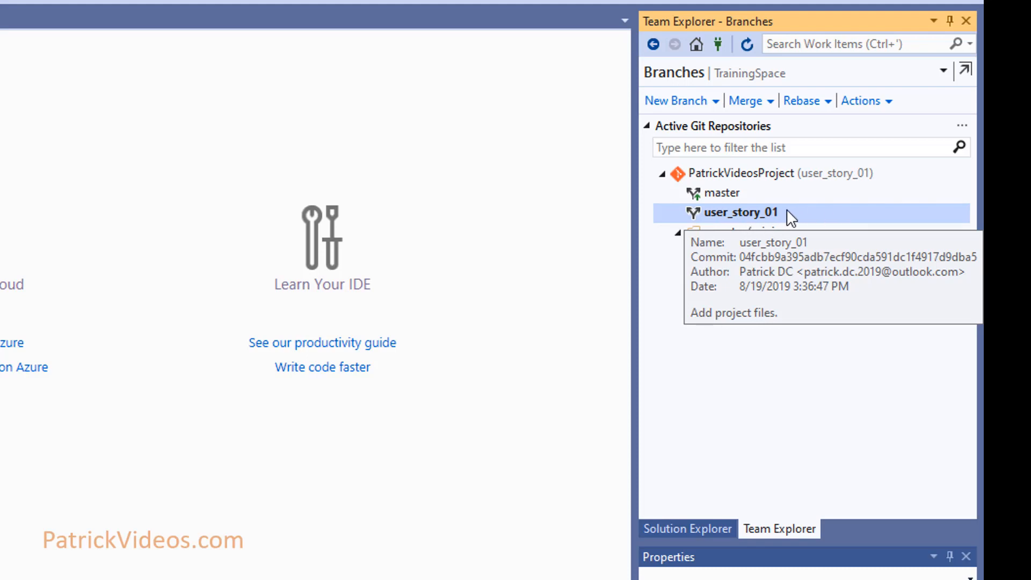
click(760, 192)
double_click(760, 192)
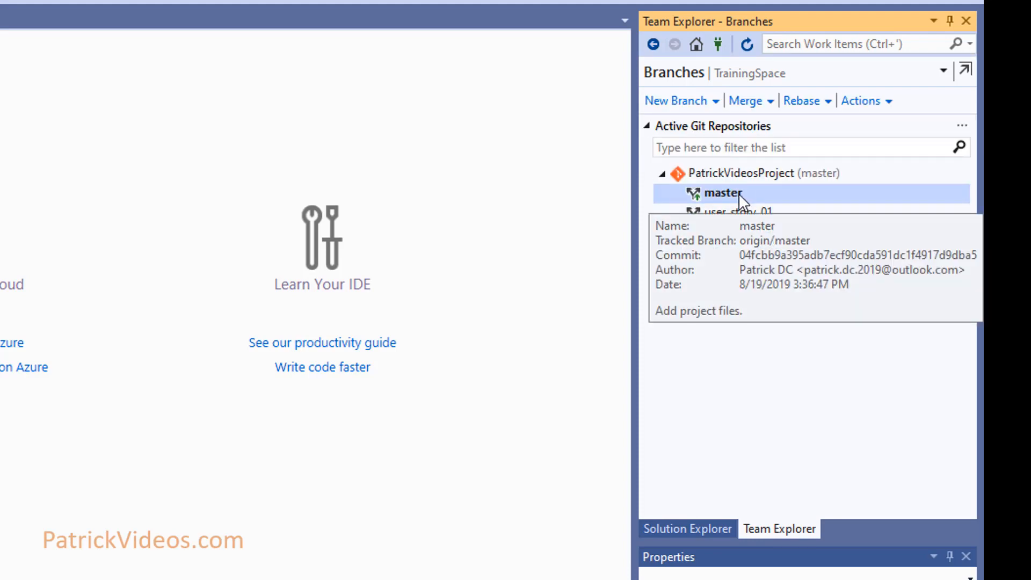
click(689, 527)
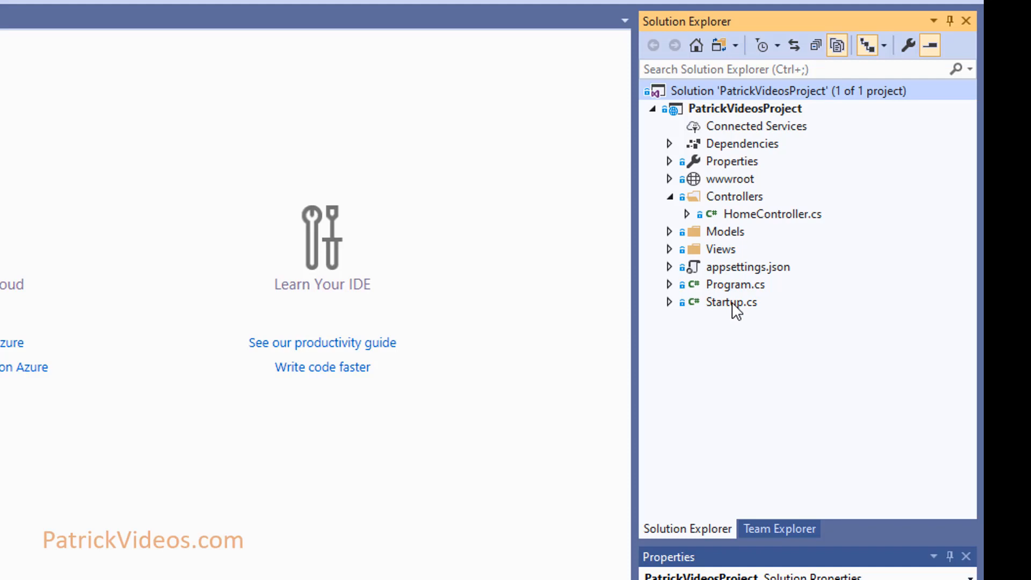
click(774, 530)
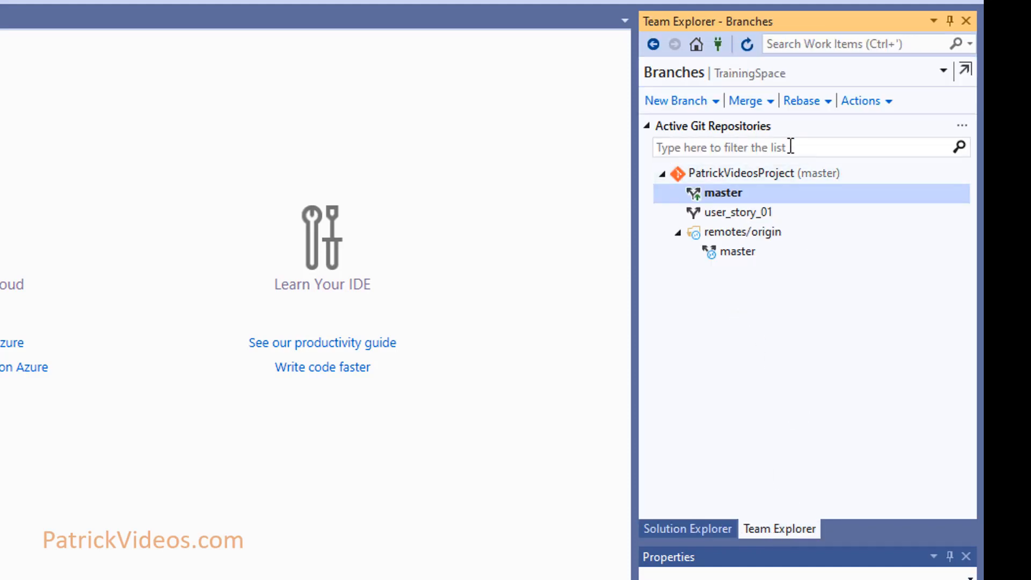
Check out user_story_01 again and push it to the remote origin.
double_click(772, 210)
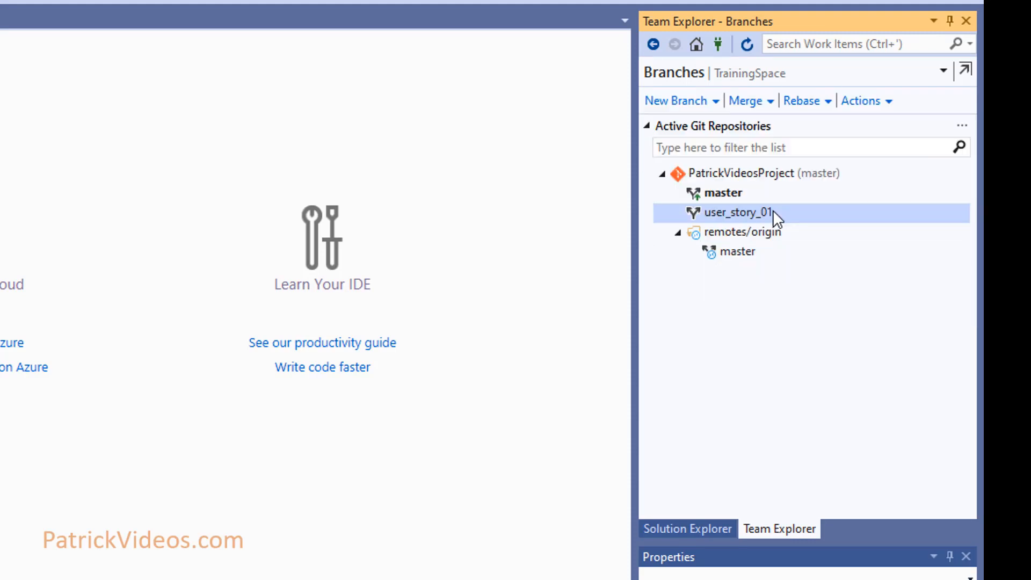
mouse_move(788, 217)
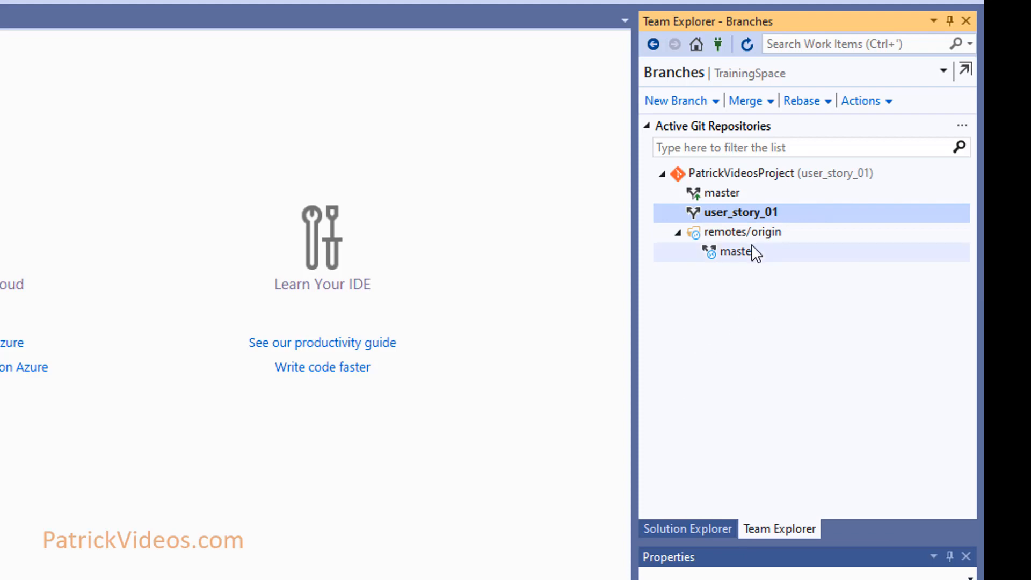
right_click(810, 211)
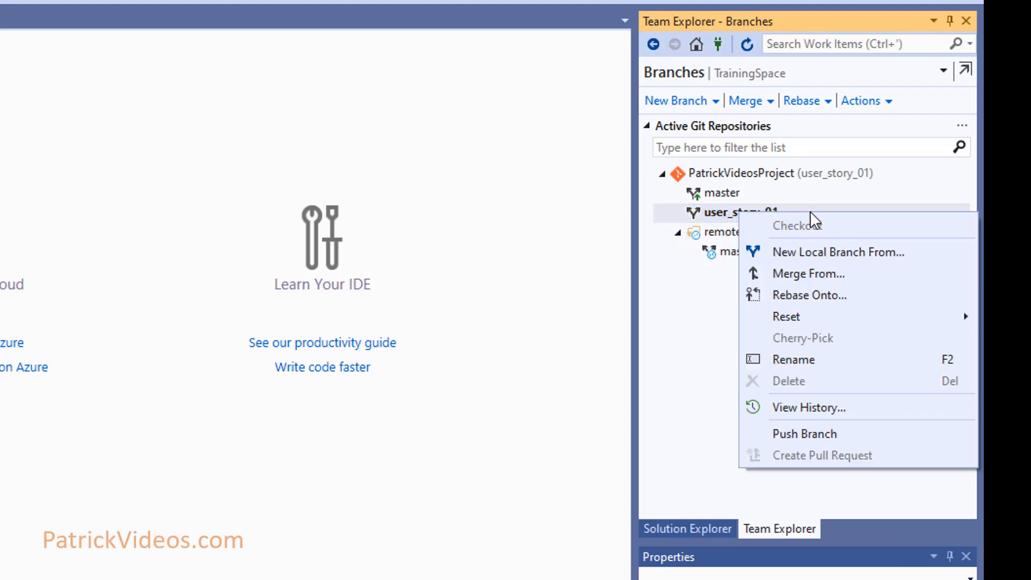
click(836, 439)
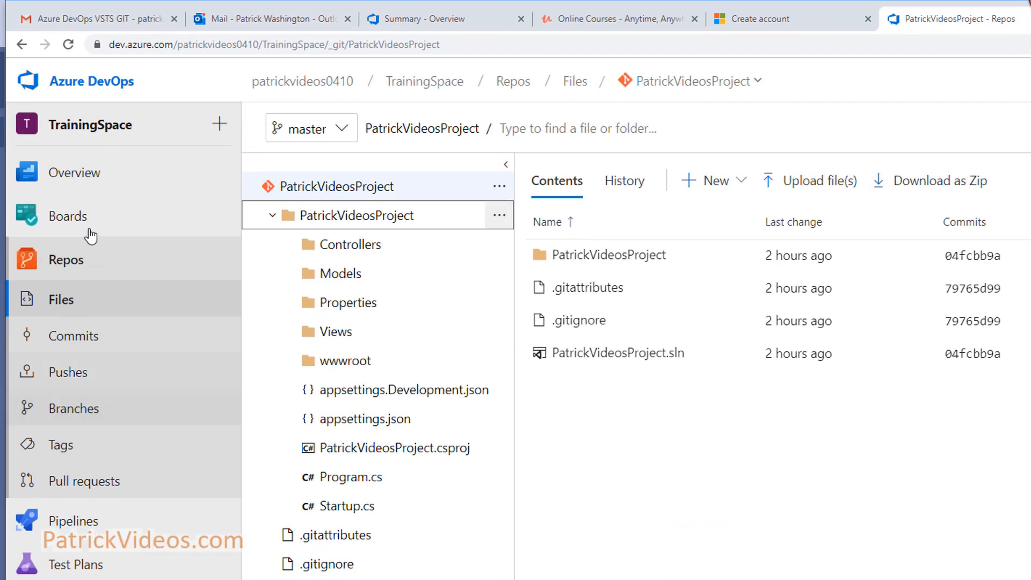
Open user_story_01 from the Azure DevOps Branches page and expand the PatrickVideosProject folder.
click(64, 414)
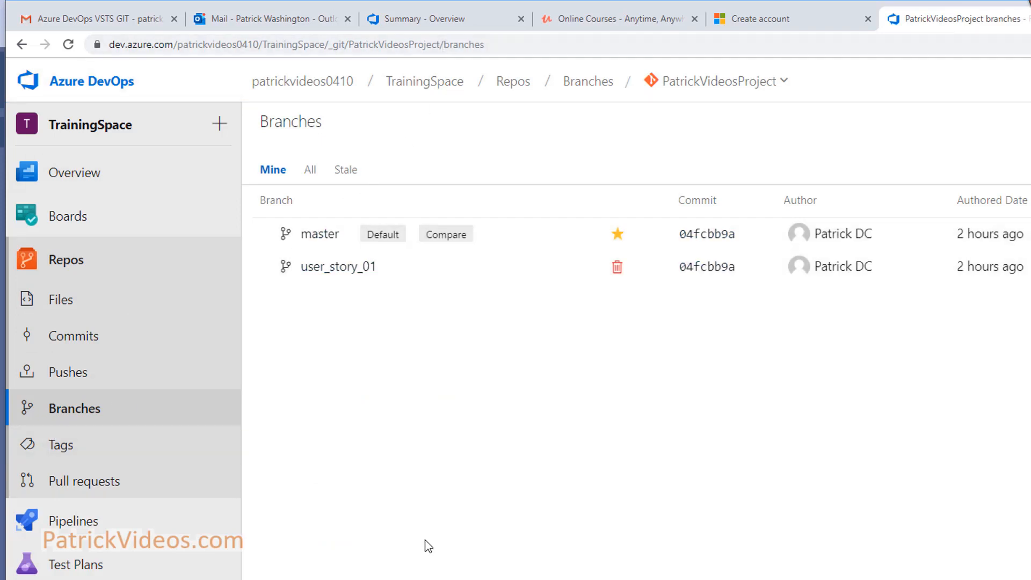
click(348, 276)
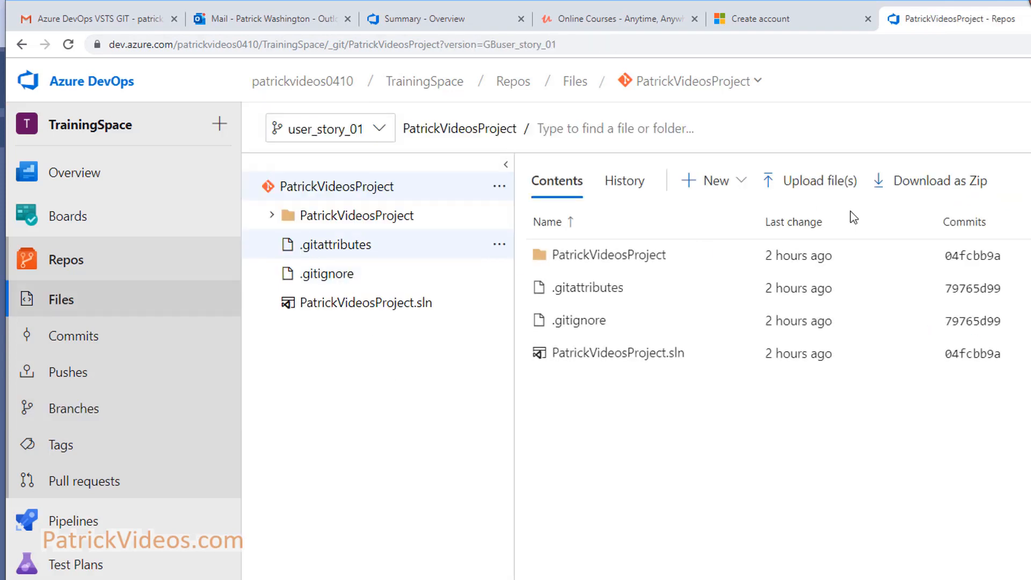
click(271, 217)
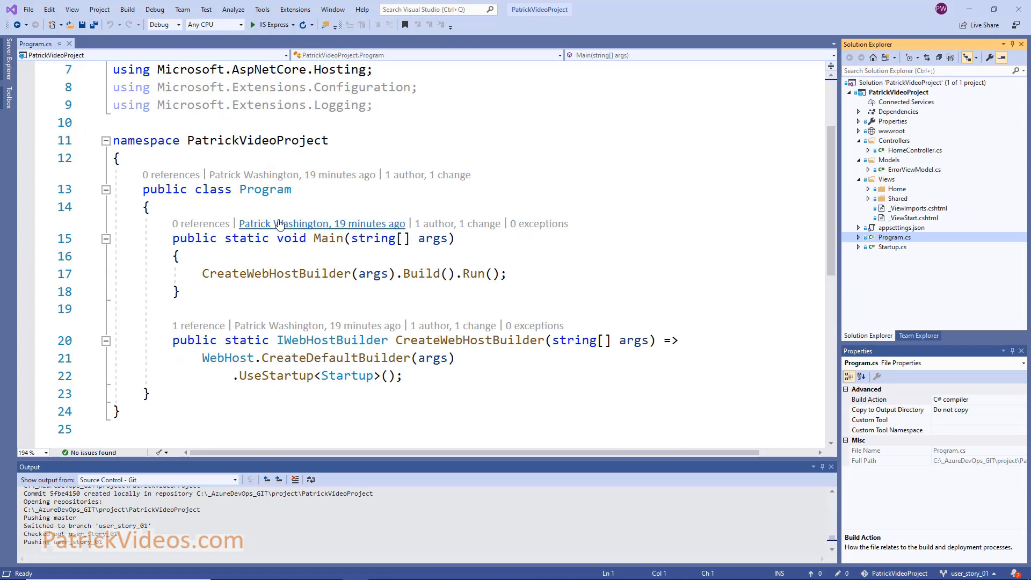
Add '//make some changes 01' below the Program class's opening brace and save Program.cs.
click(271, 191)
click(229, 202)
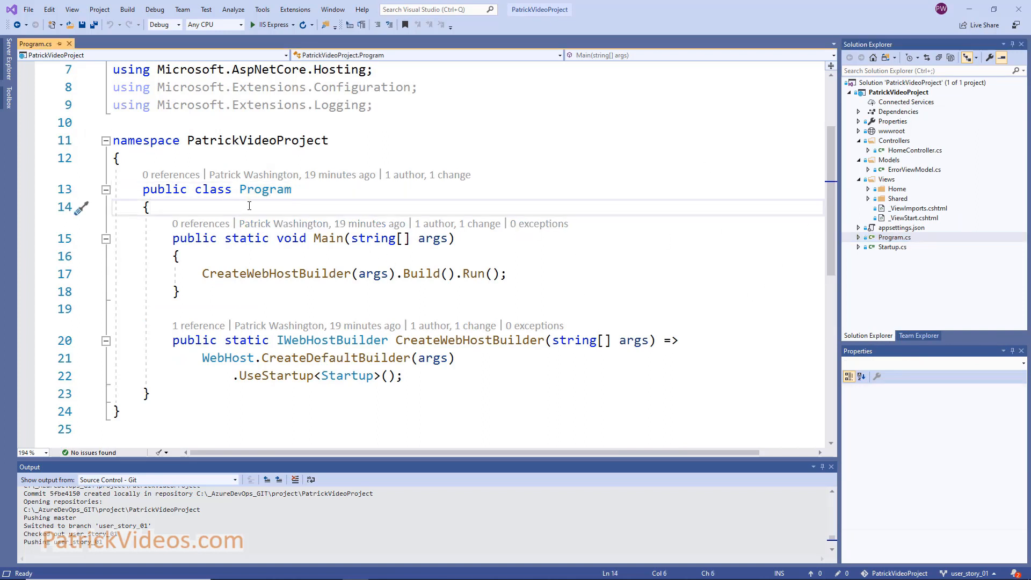
key(Return)
text(//make some changes 01)
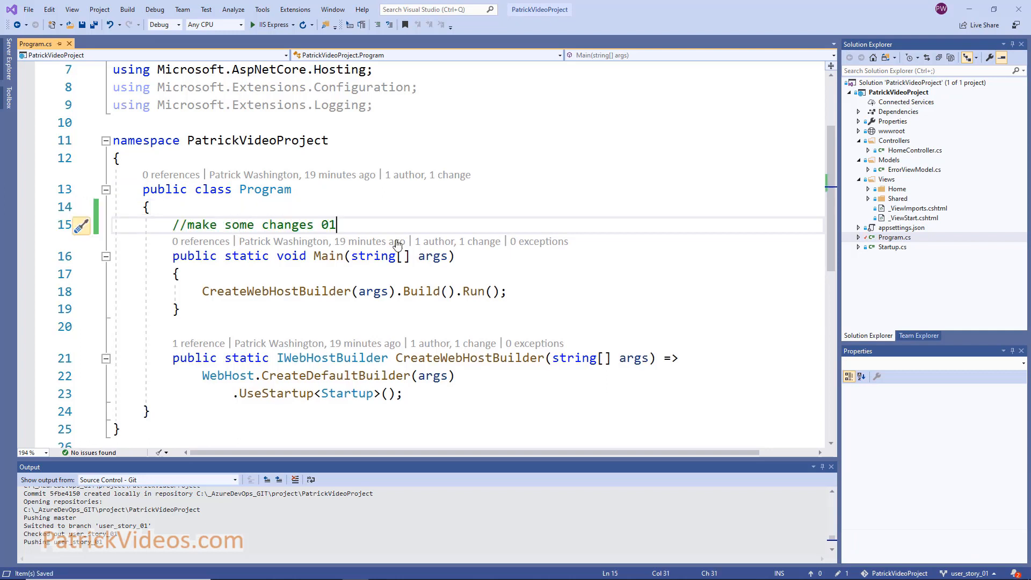
key(ctrl+s)
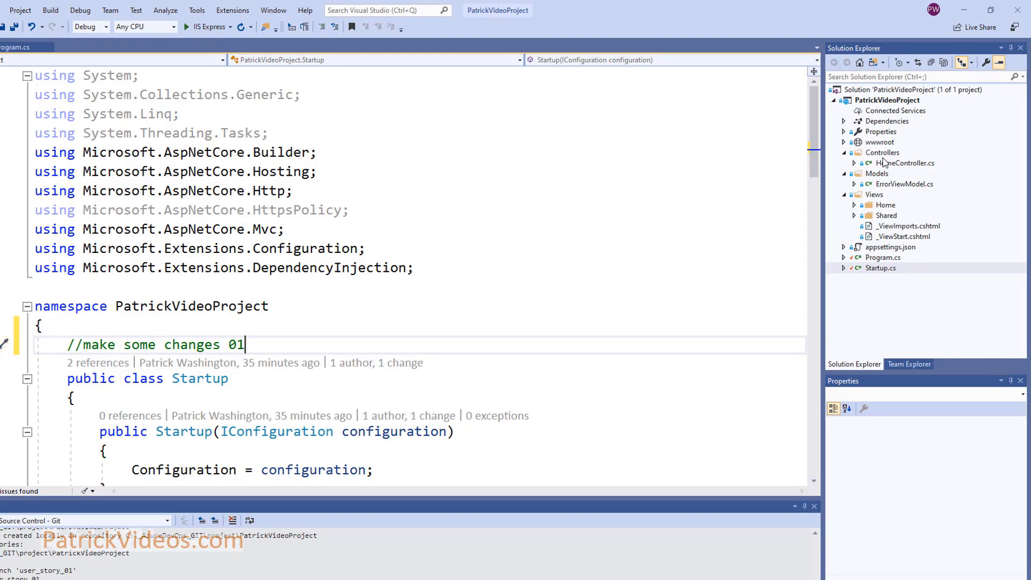
Add a class named Test to PatrickVideoProject and save all files.
click(890, 100)
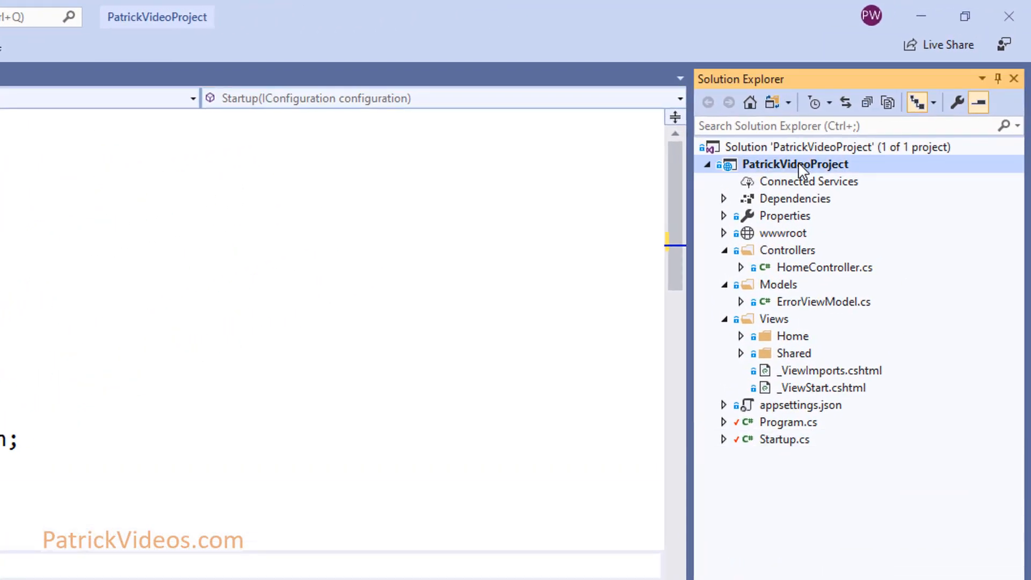
right_click(798, 162)
mouse_move(736, 445)
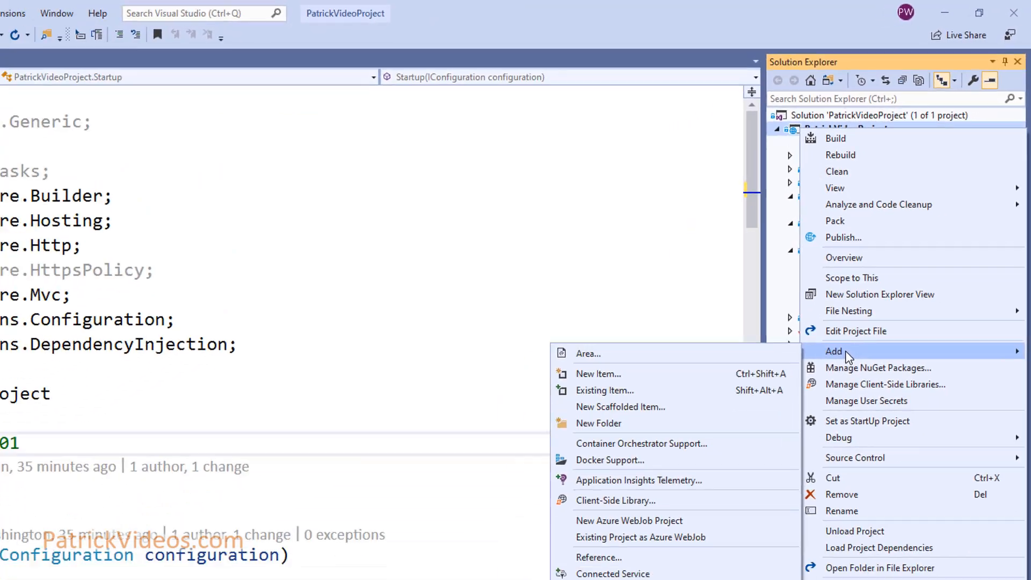
click(661, 519)
text(Test)
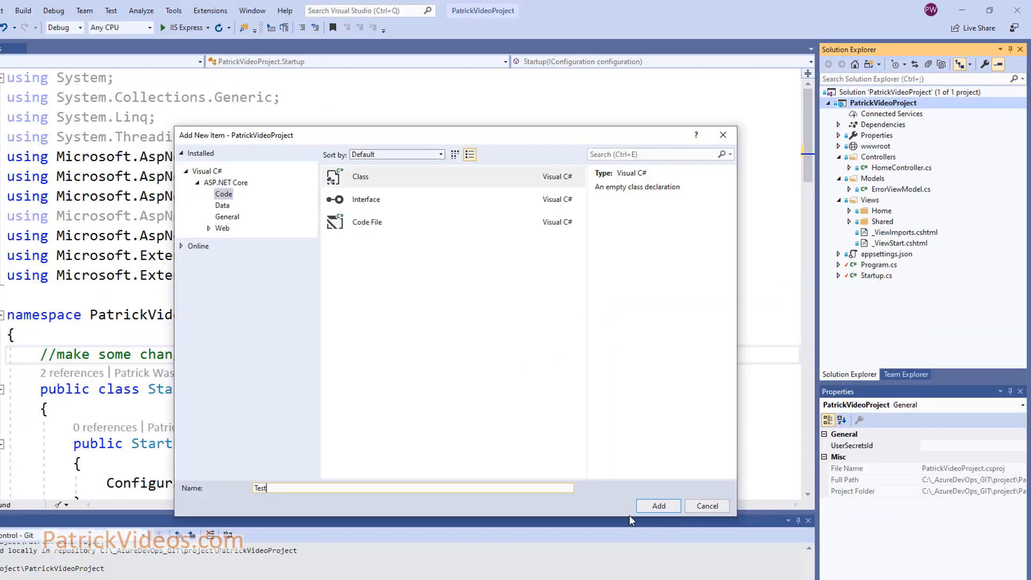
click(647, 505)
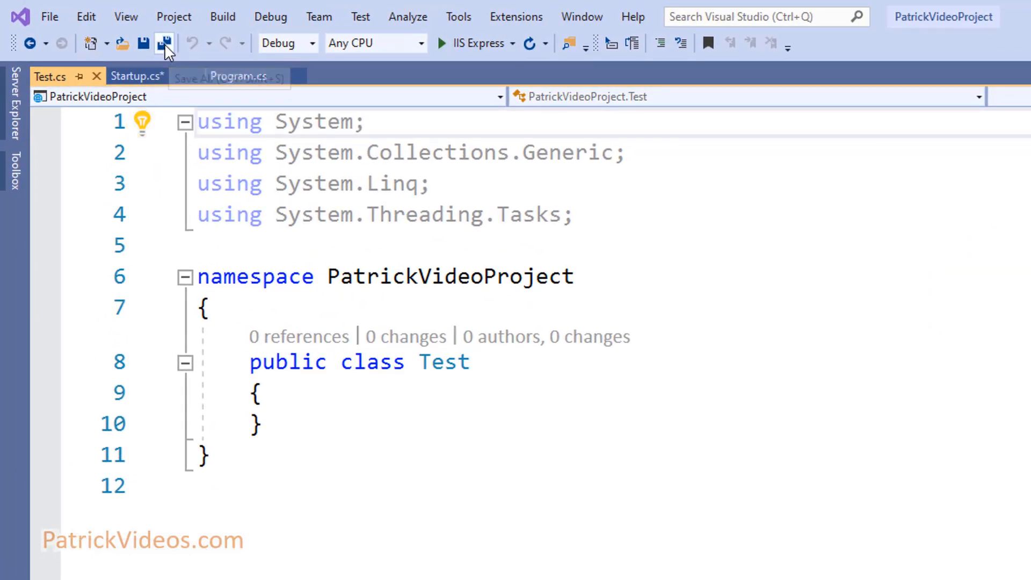
click(164, 44)
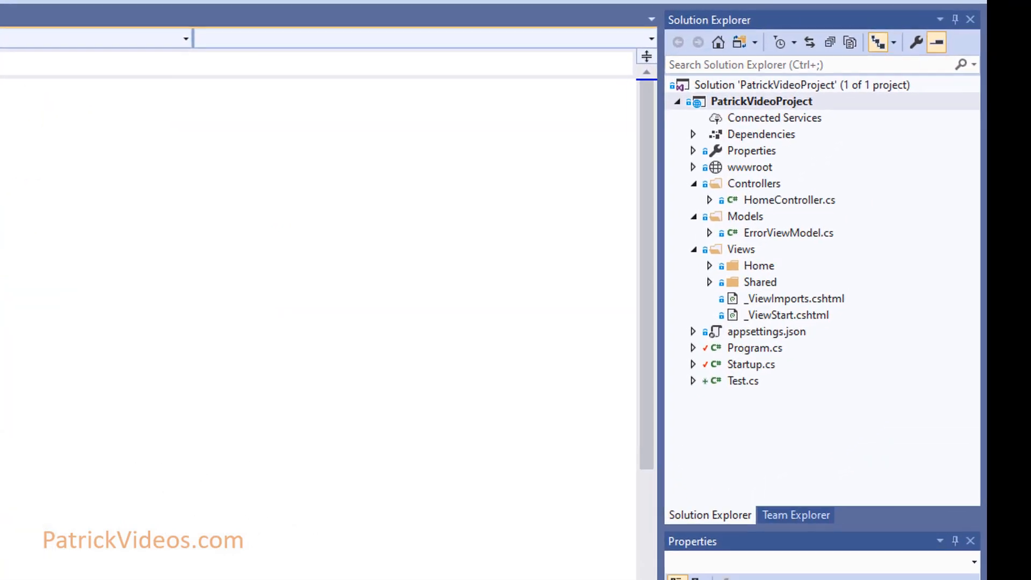
Enter the commit message 'made changes 01' on the Changes page and open the Commit All options.
click(799, 535)
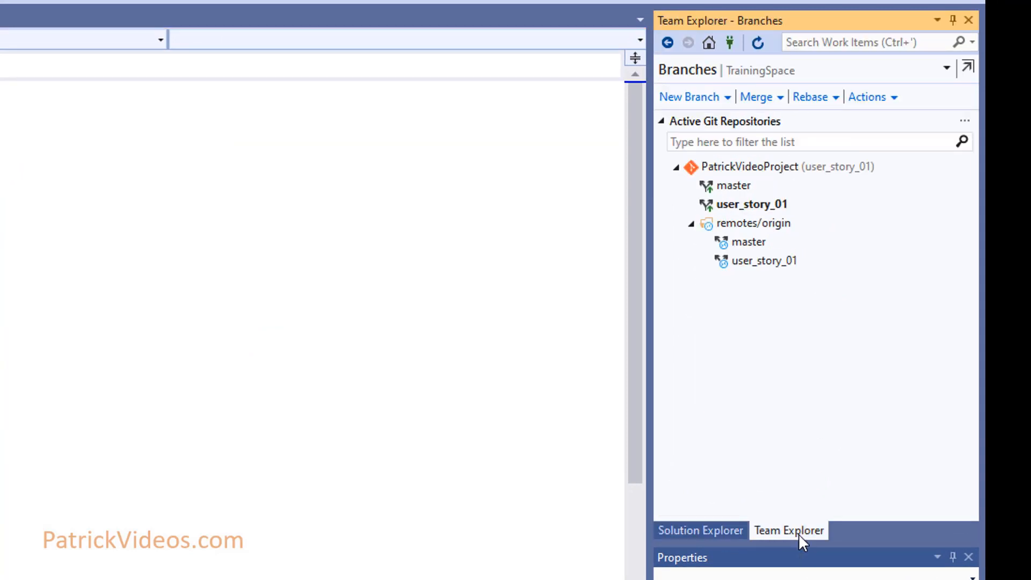
click(709, 43)
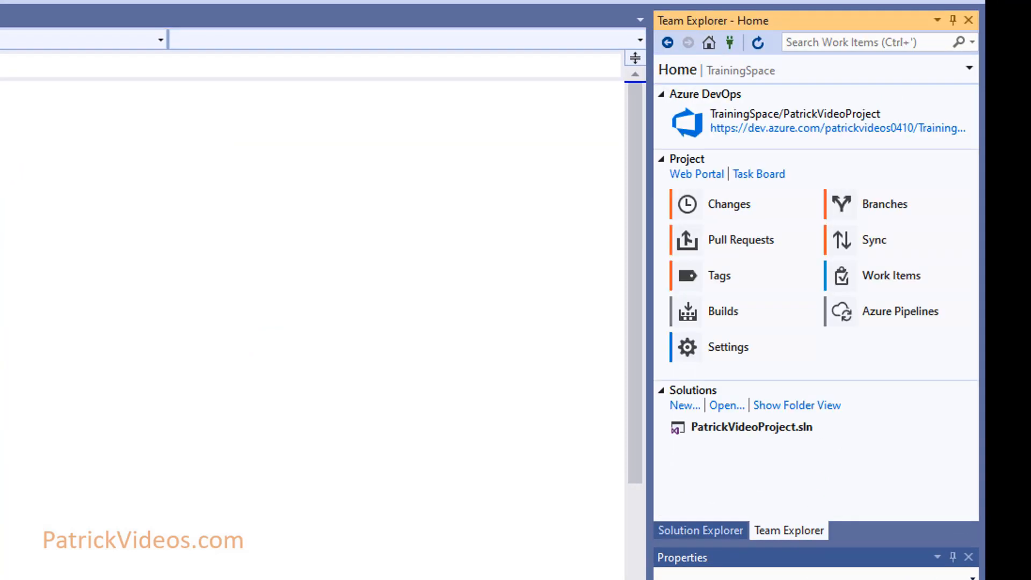
click(761, 217)
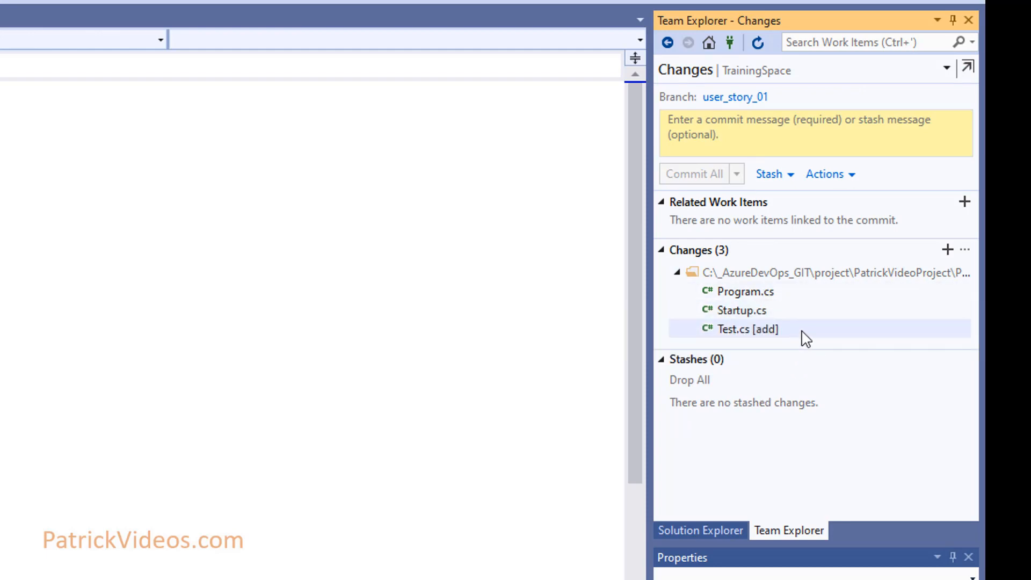
click(774, 136)
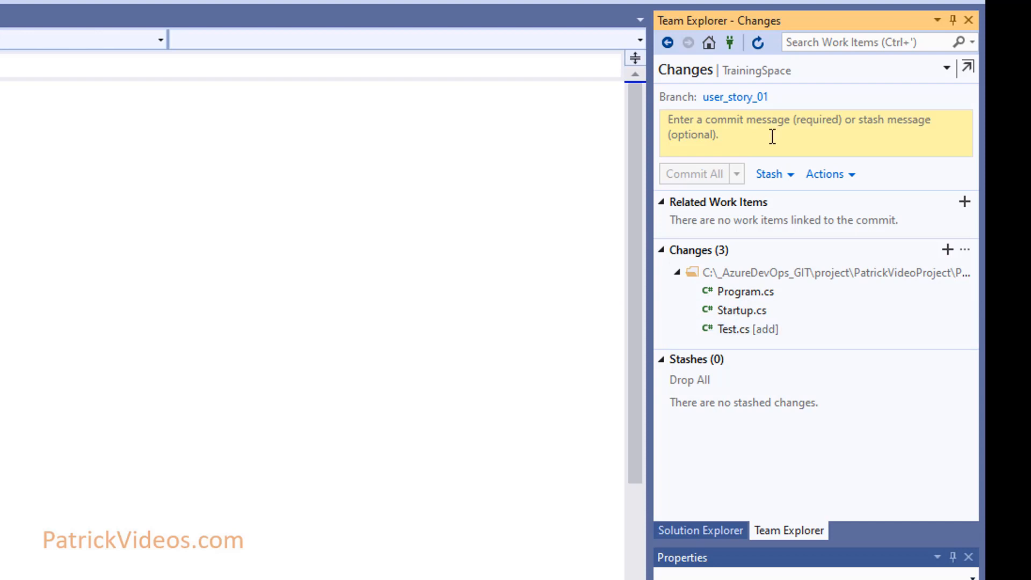
text(made changes 01)
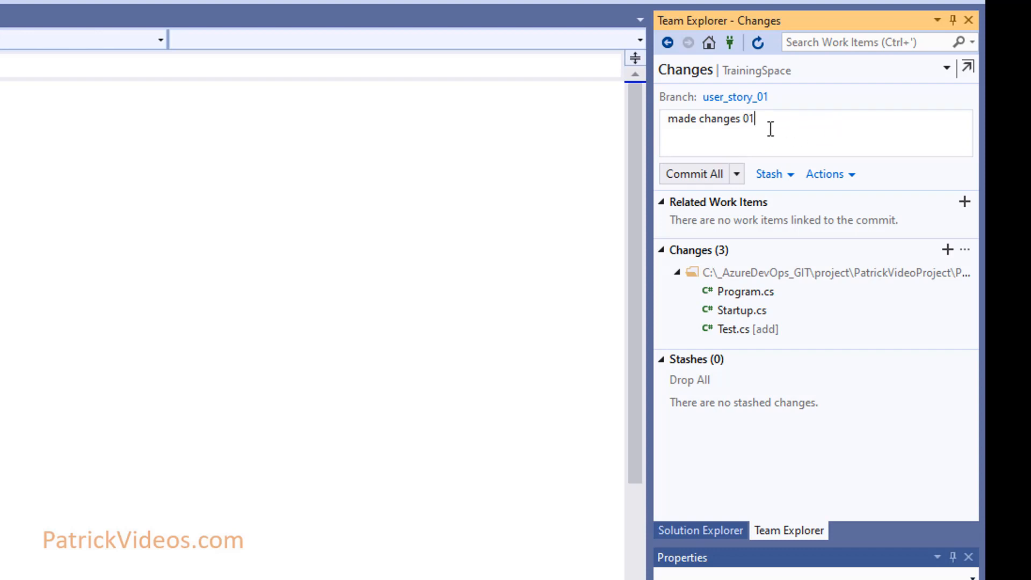
click(738, 175)
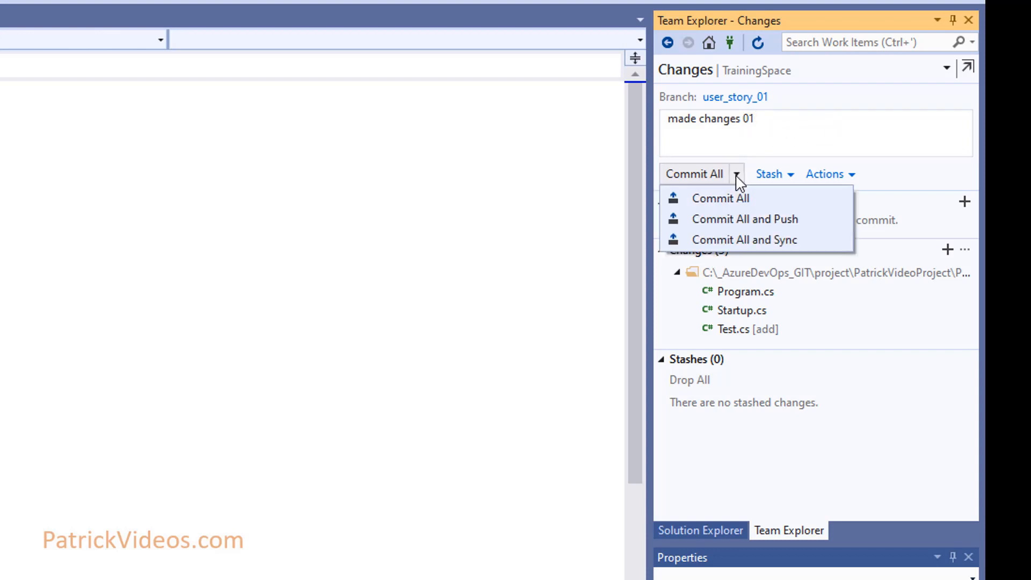